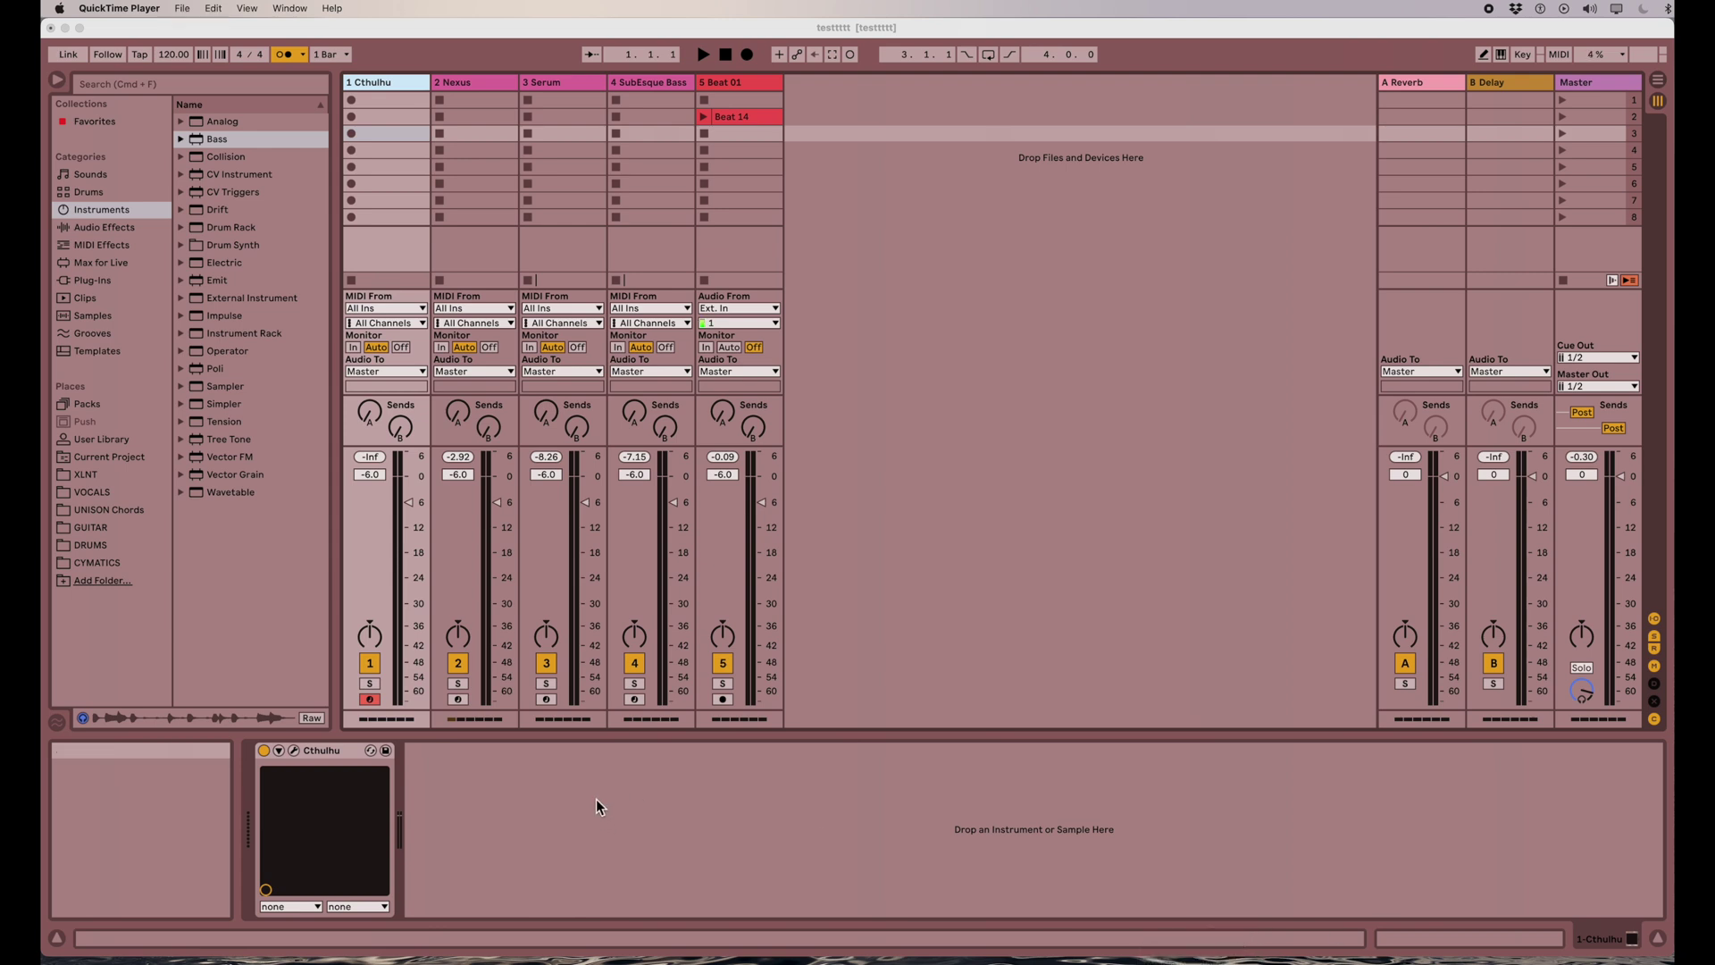
Step: Open the Cthulhu plugin window showing its chord memory, briefly toggling the arpeggiator on and off
click(294, 752)
click(295, 751)
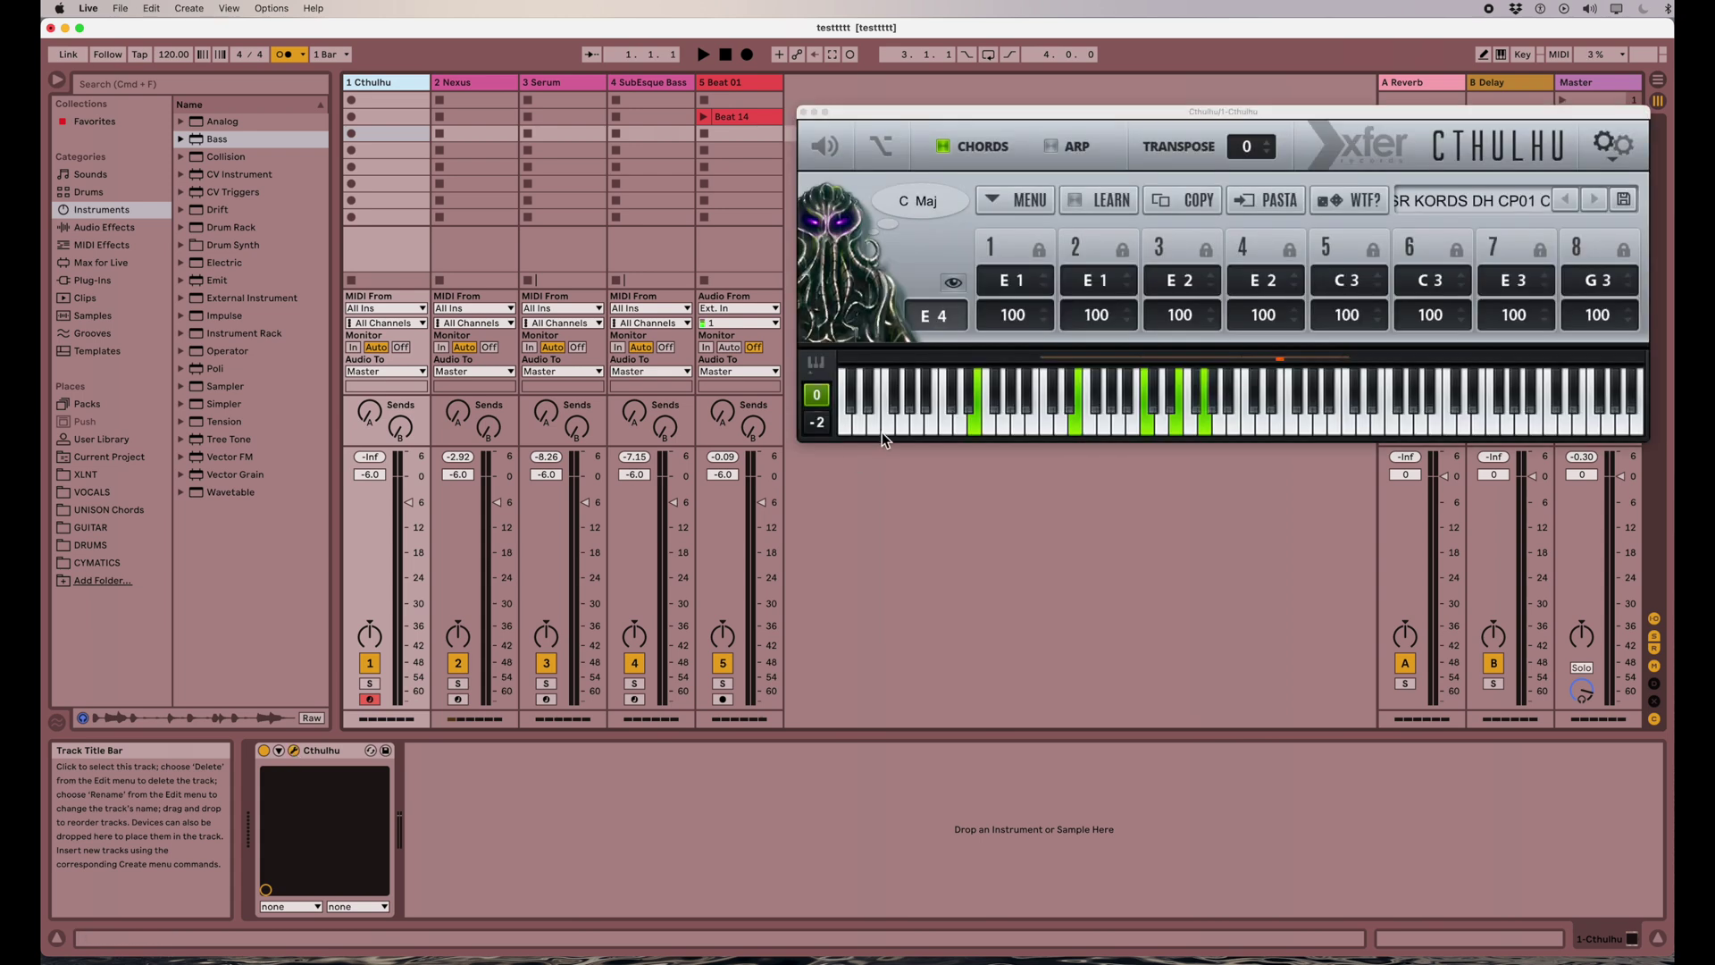
drag(979, 111, 660, 103)
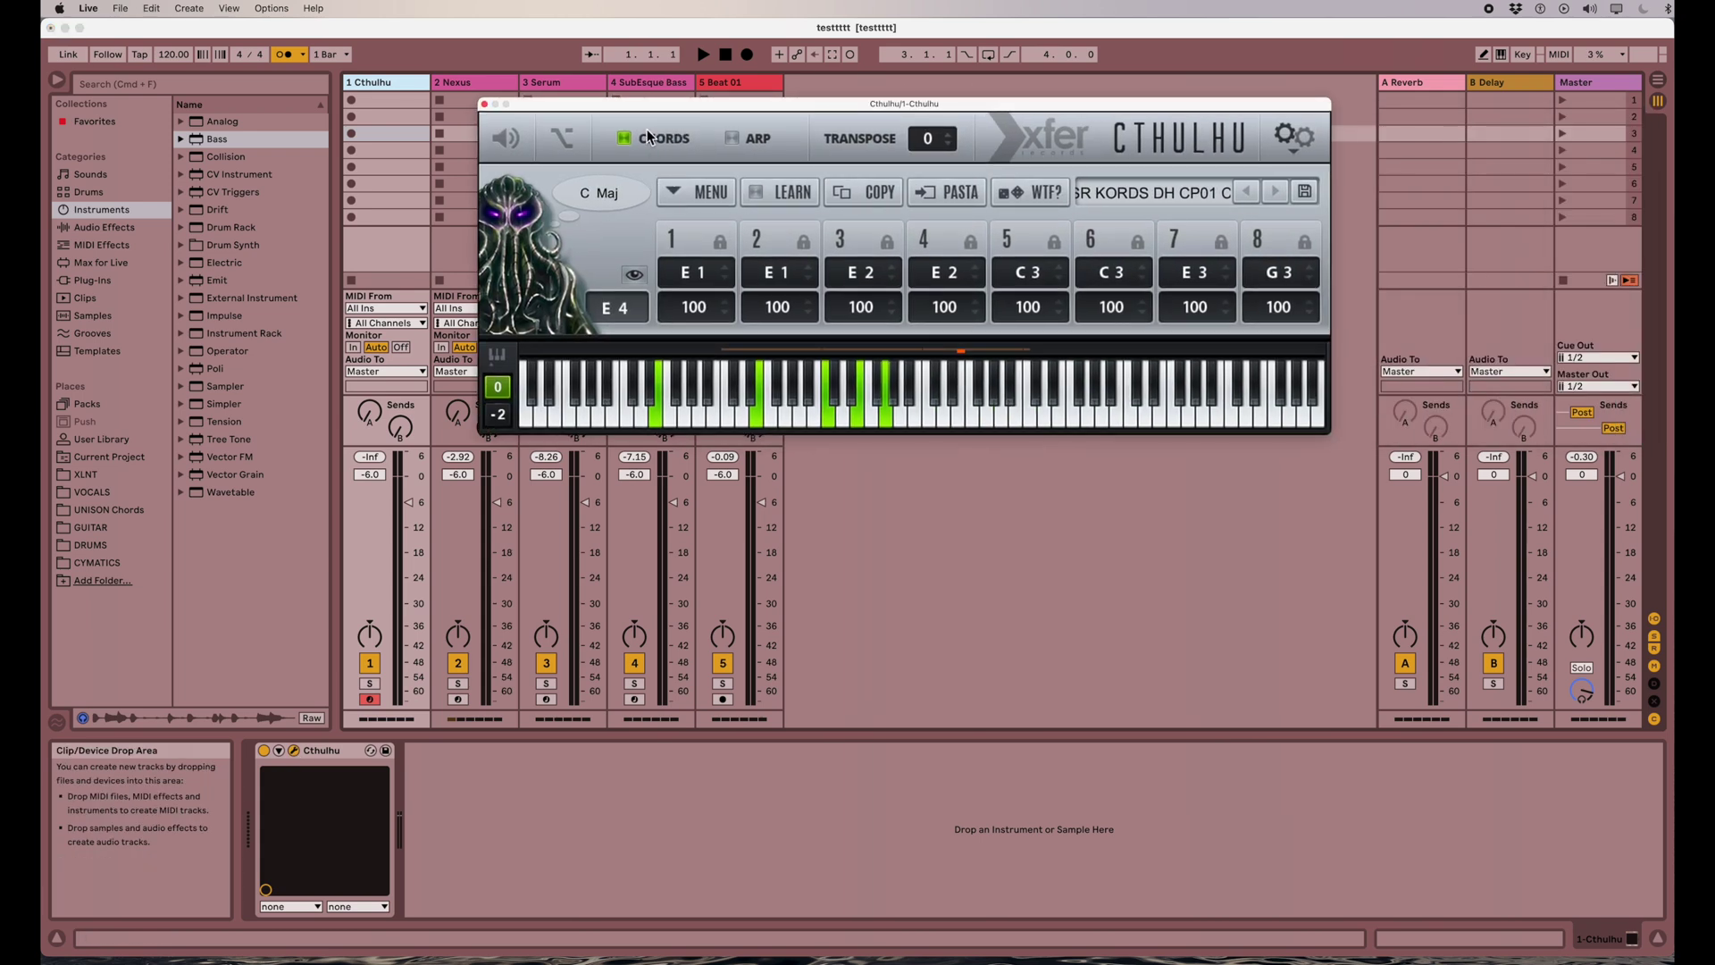
click(732, 139)
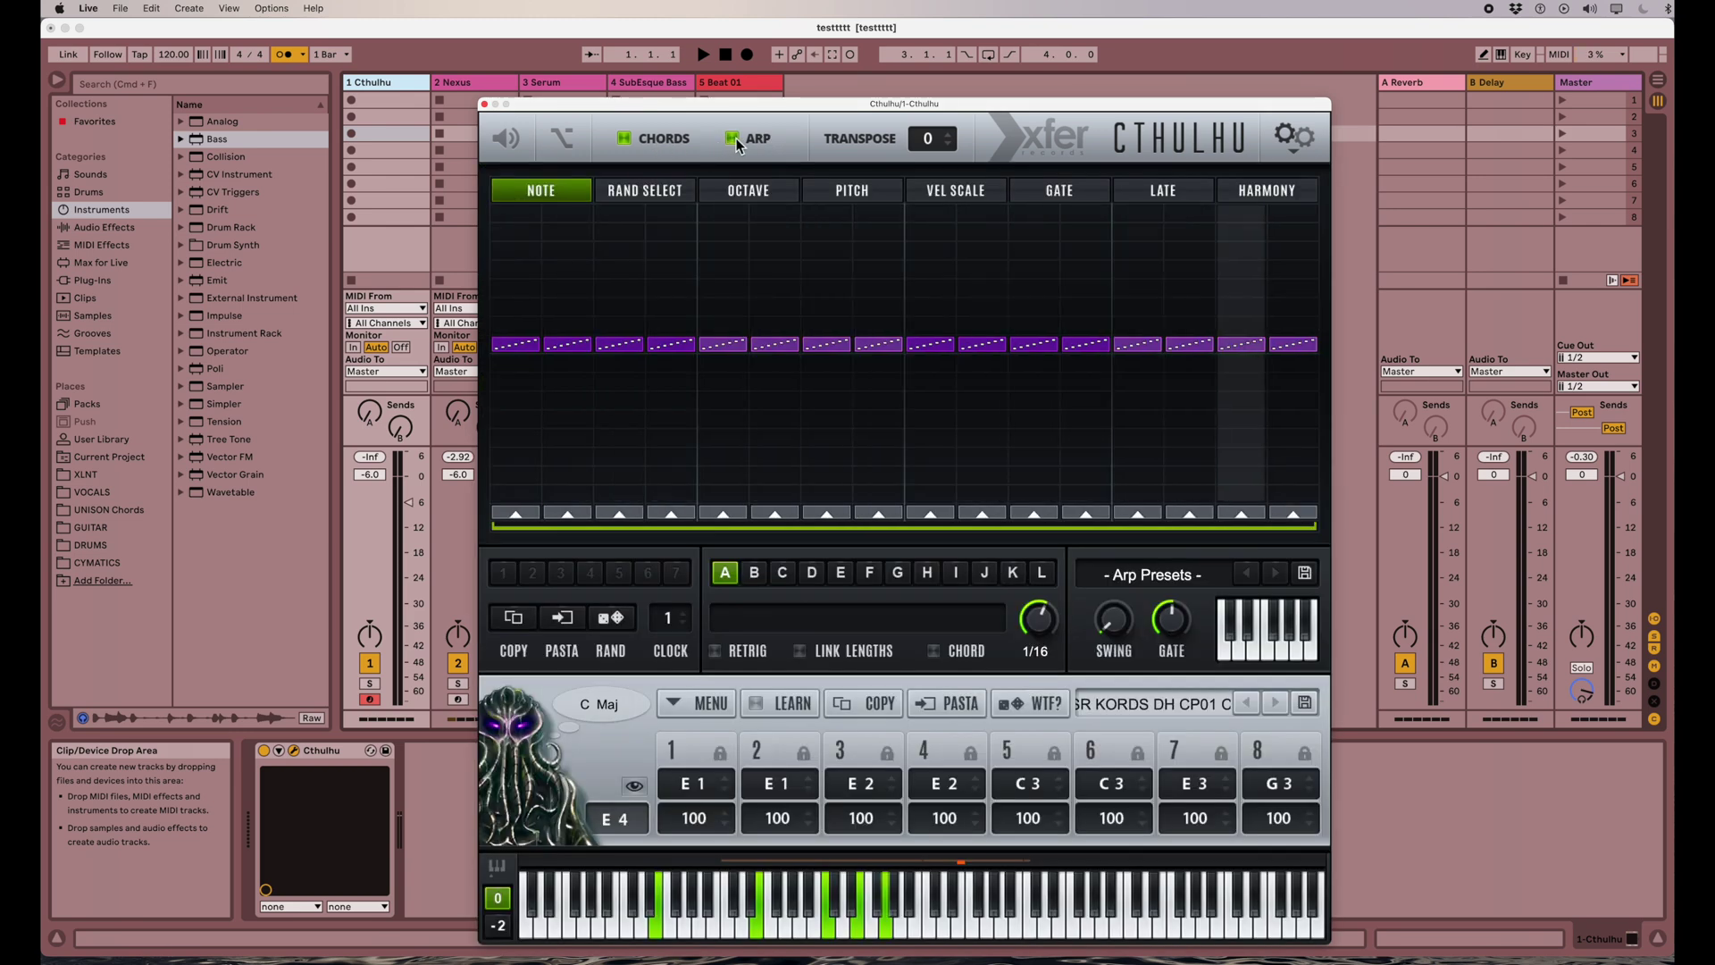
click(734, 141)
drag(663, 106, 809, 155)
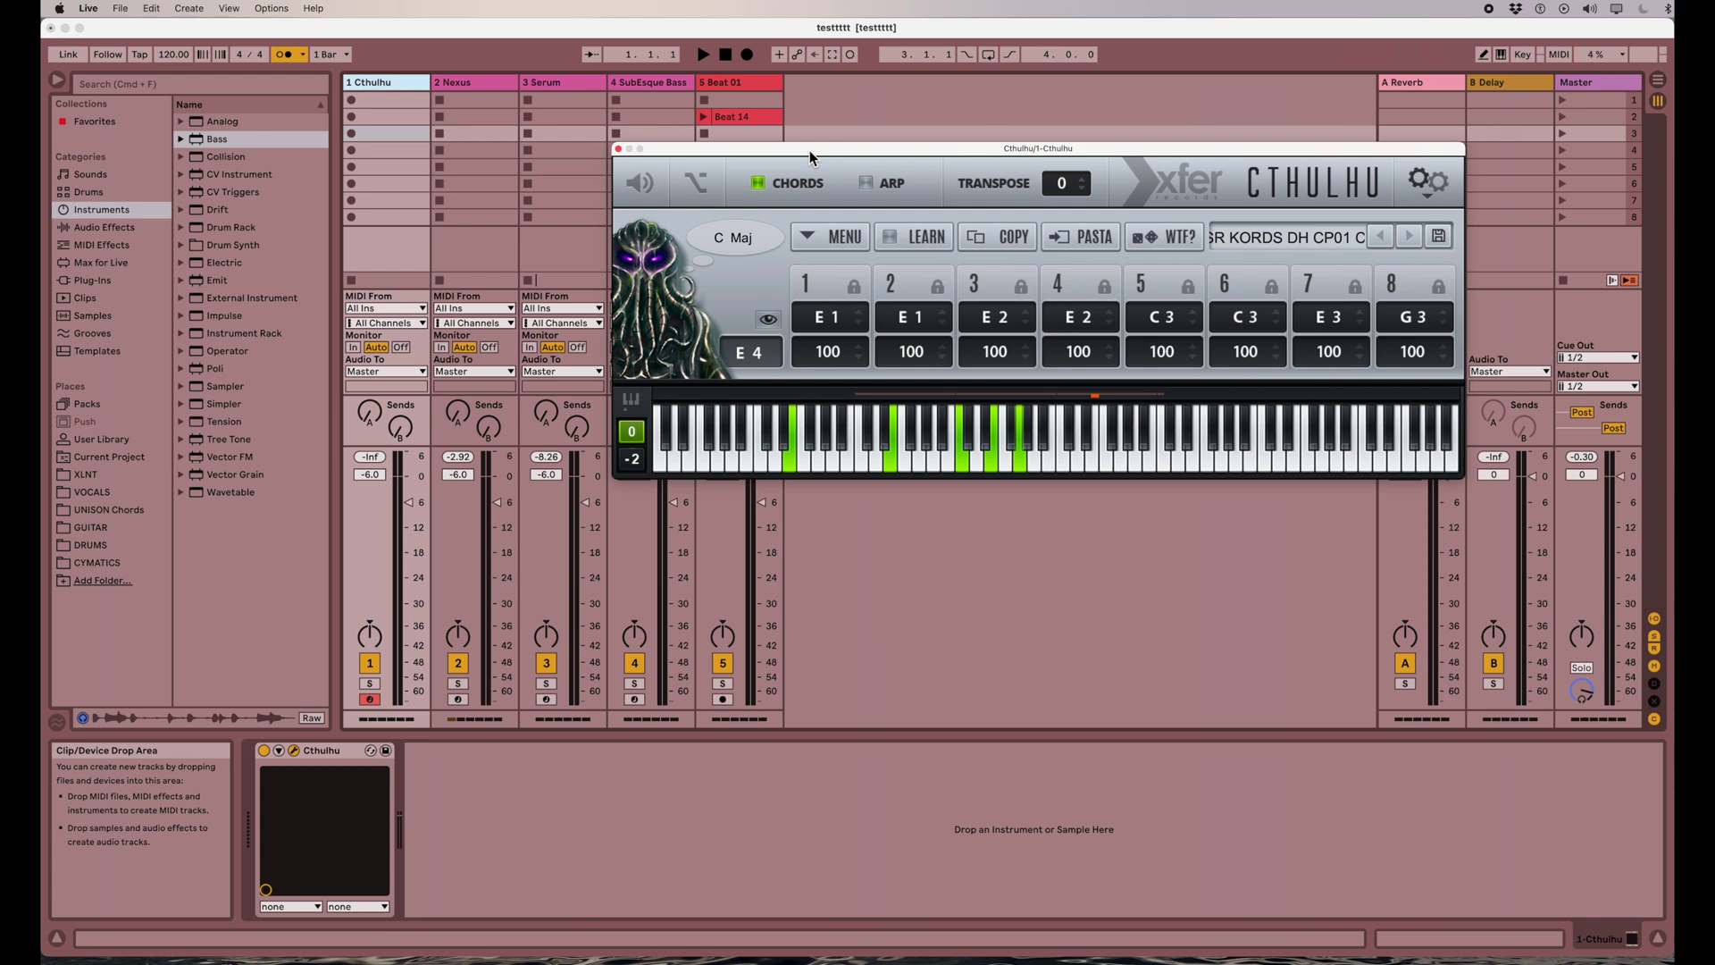
Step: Enable Cthulhu's preview sound and play the chord preset through it
click(652, 196)
drag(766, 149, 796, 151)
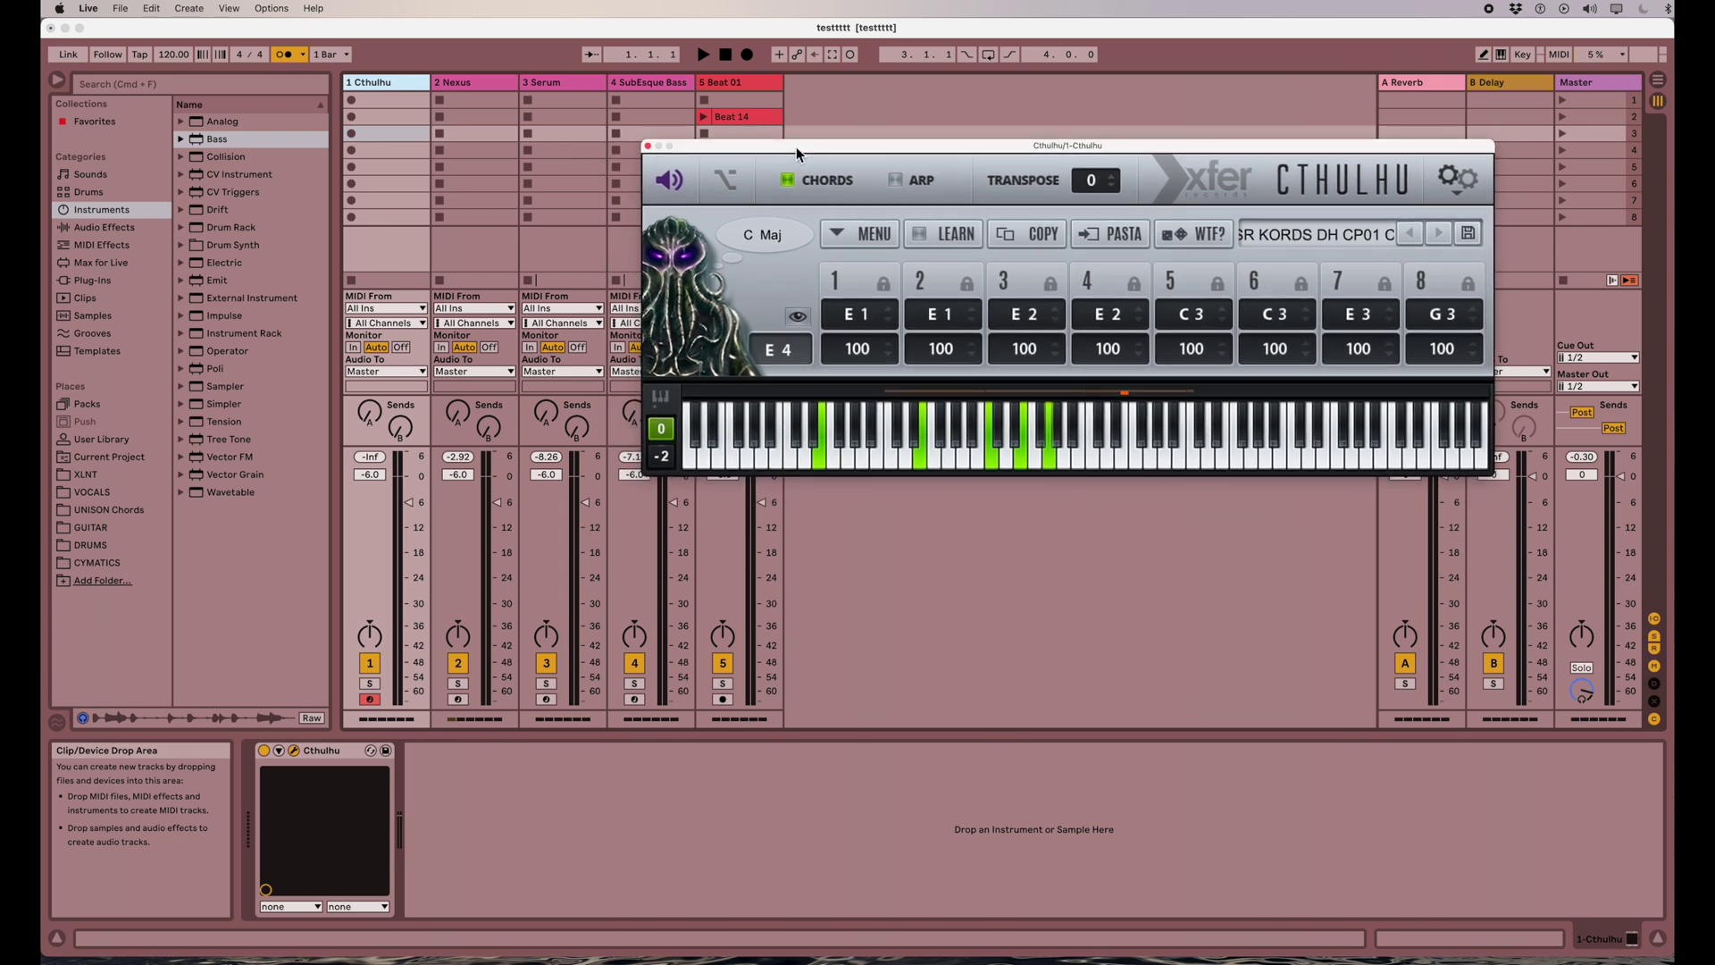
click(668, 182)
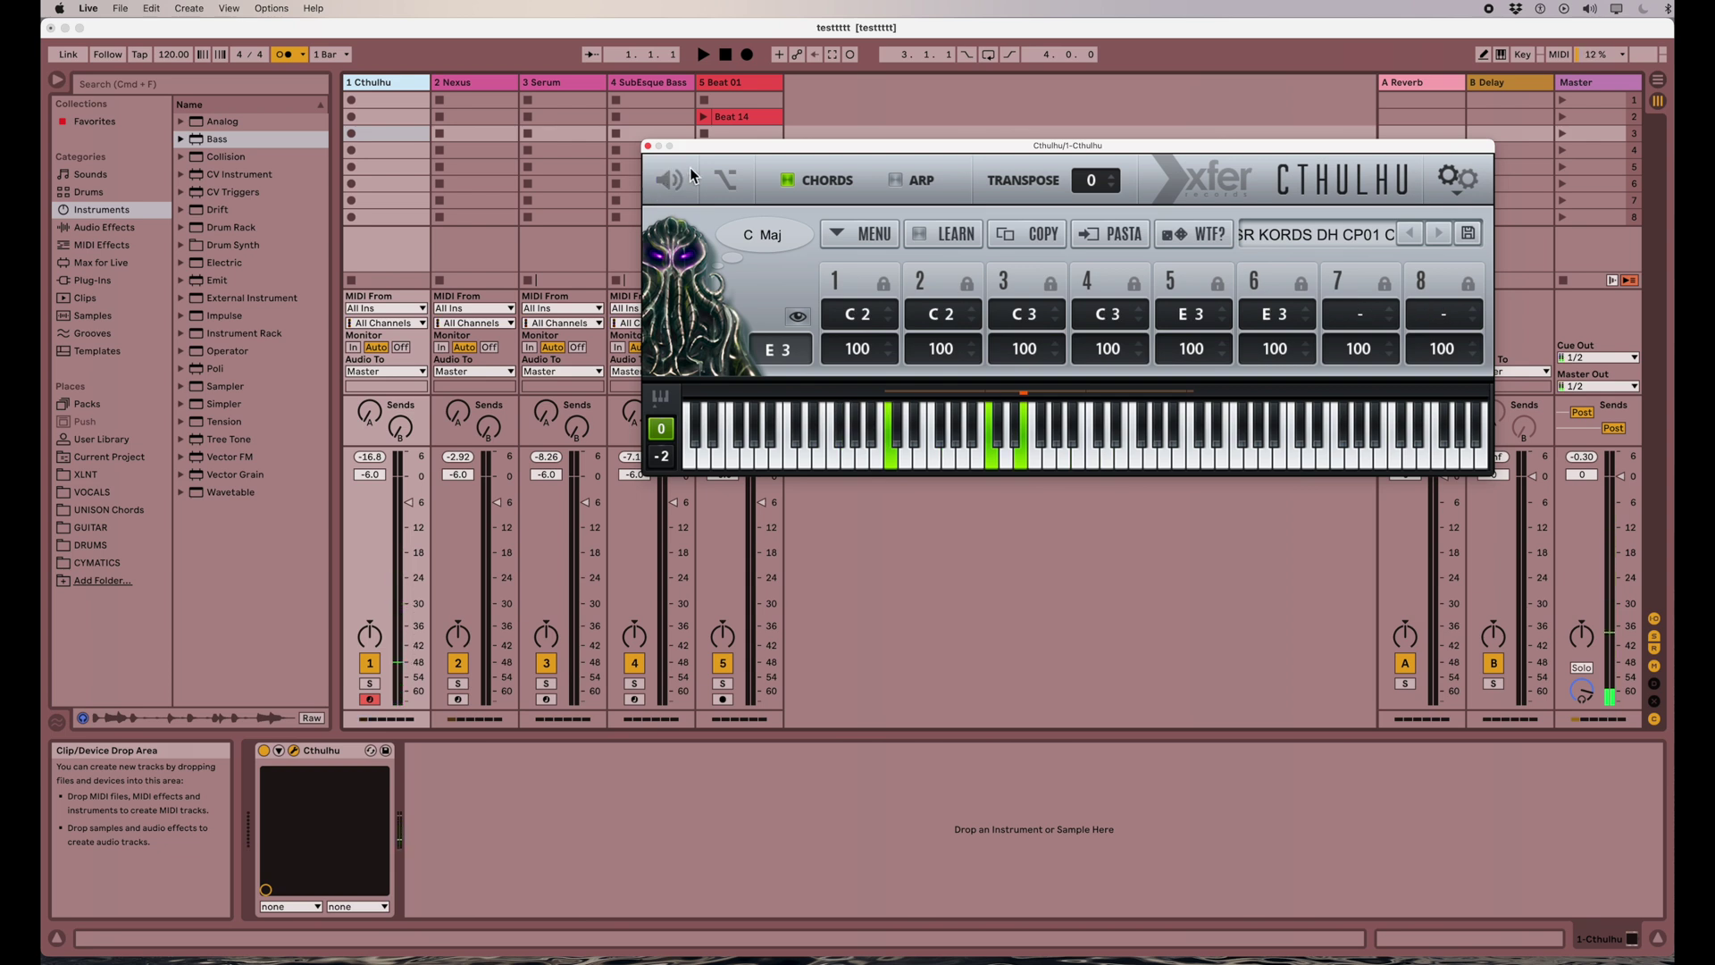
drag(703, 145, 817, 76)
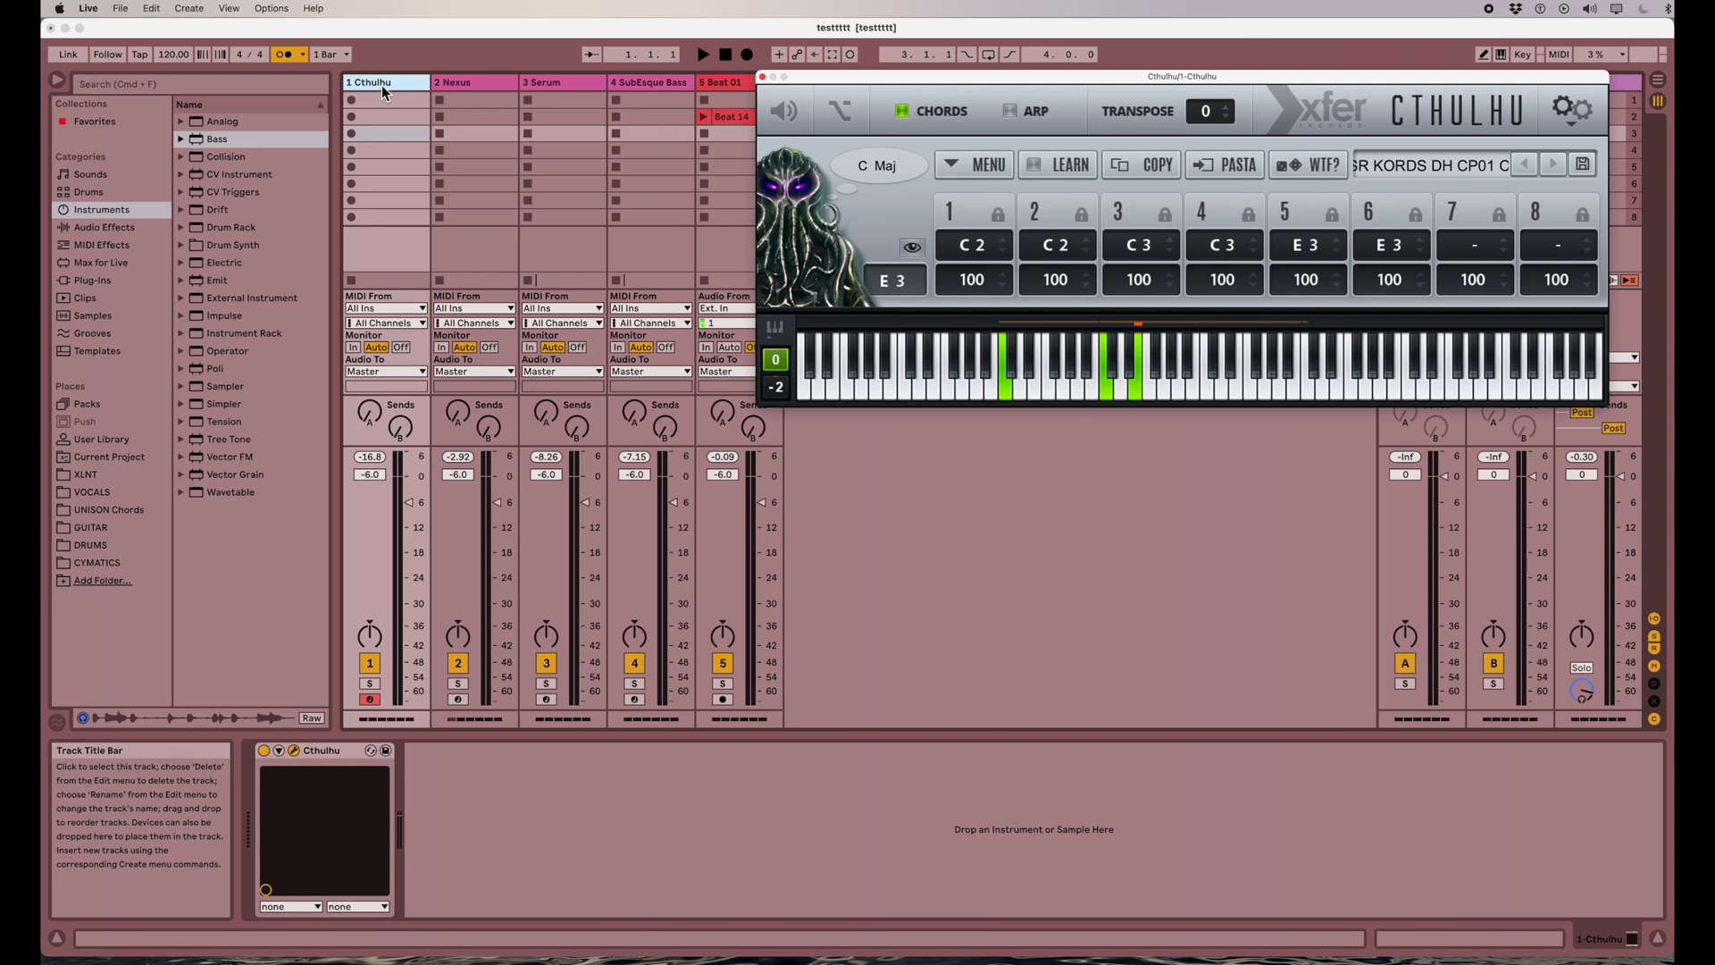
Step: Set the Nexus track's MIDI From to 1-Cthulhu with input channel Cthulhu, and arm it
click(459, 135)
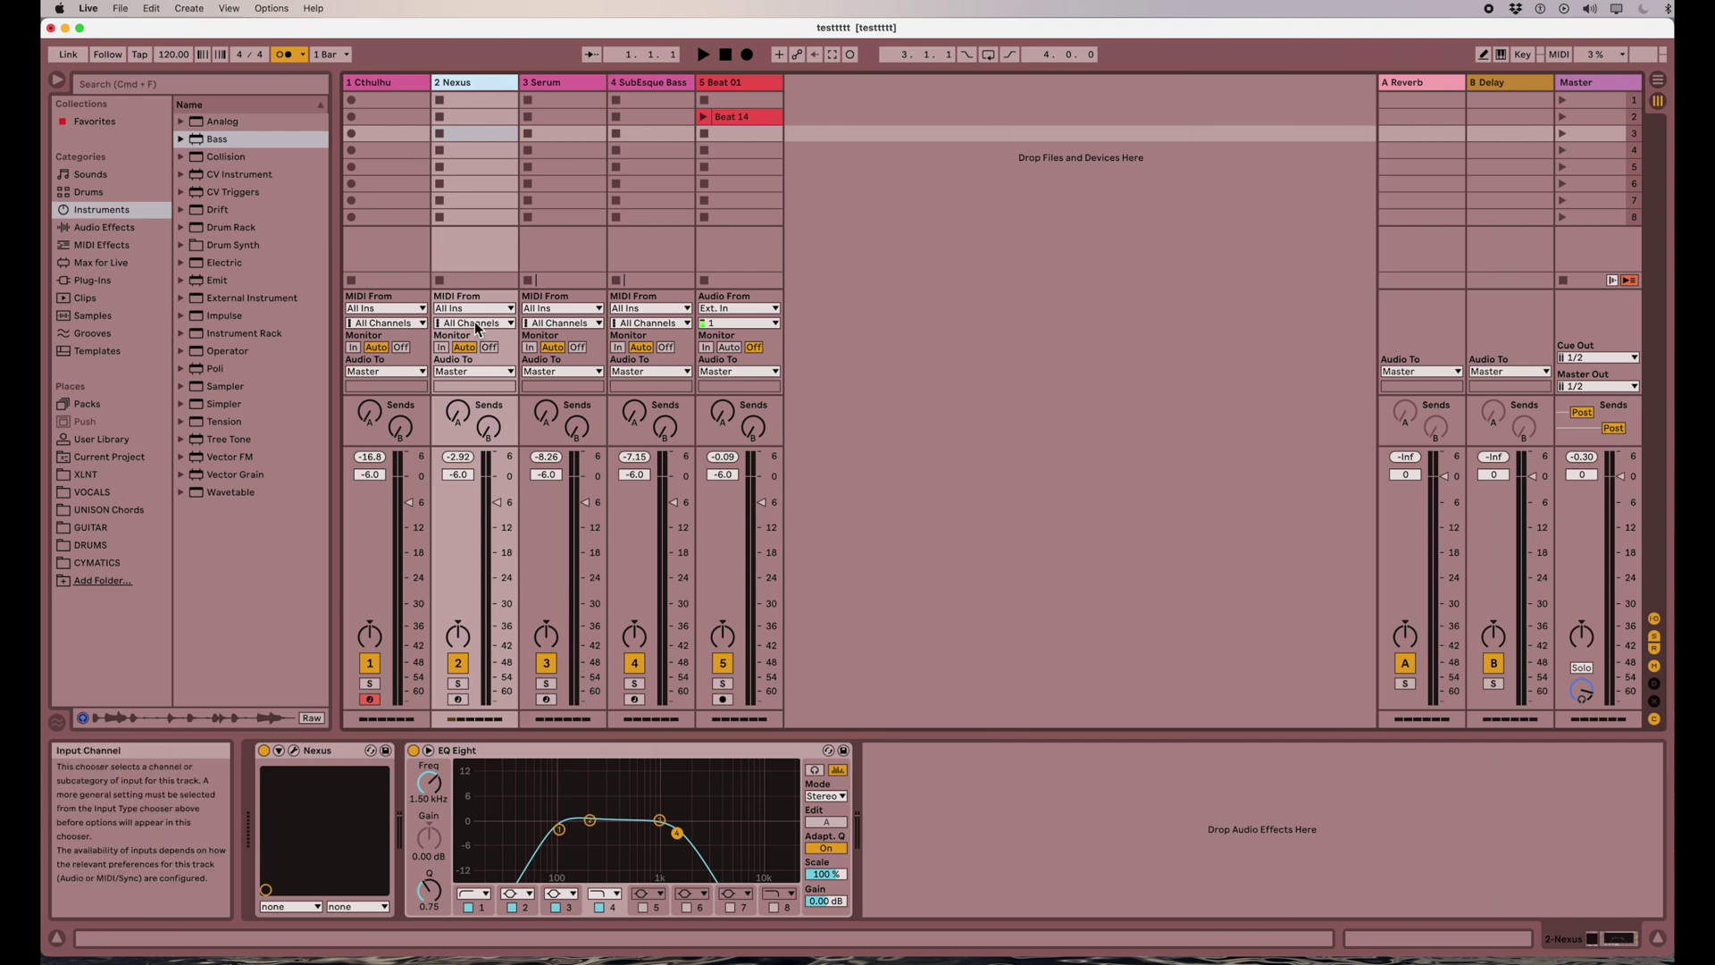
click(496, 309)
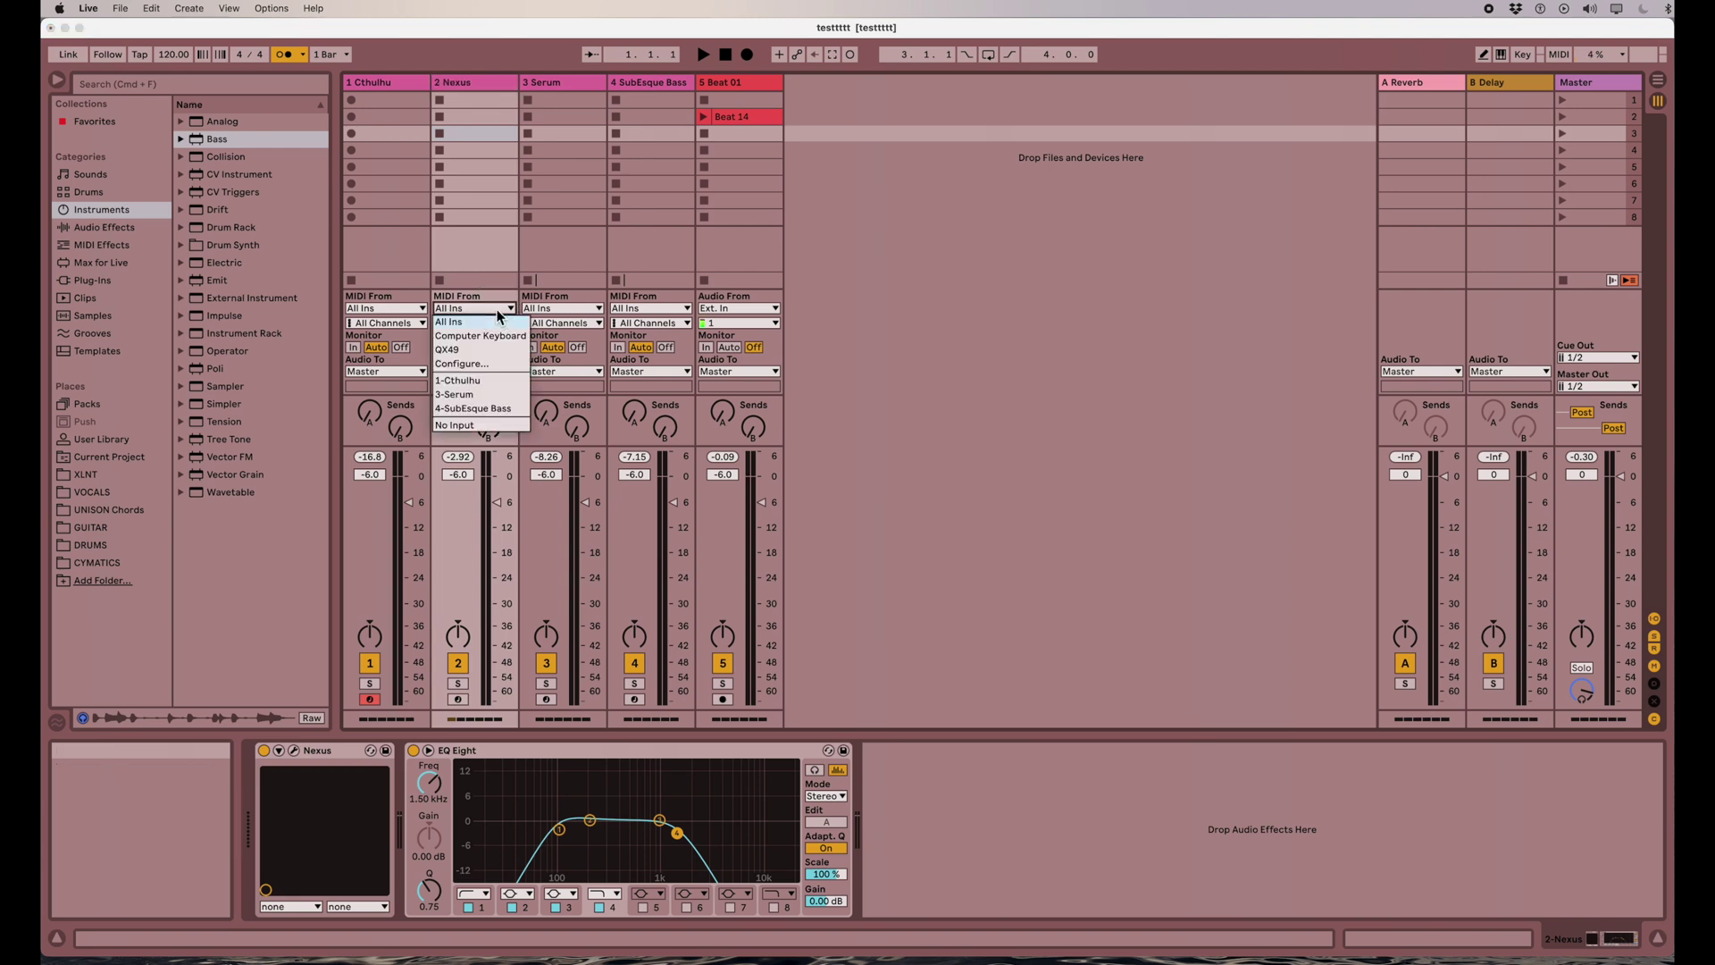
click(481, 377)
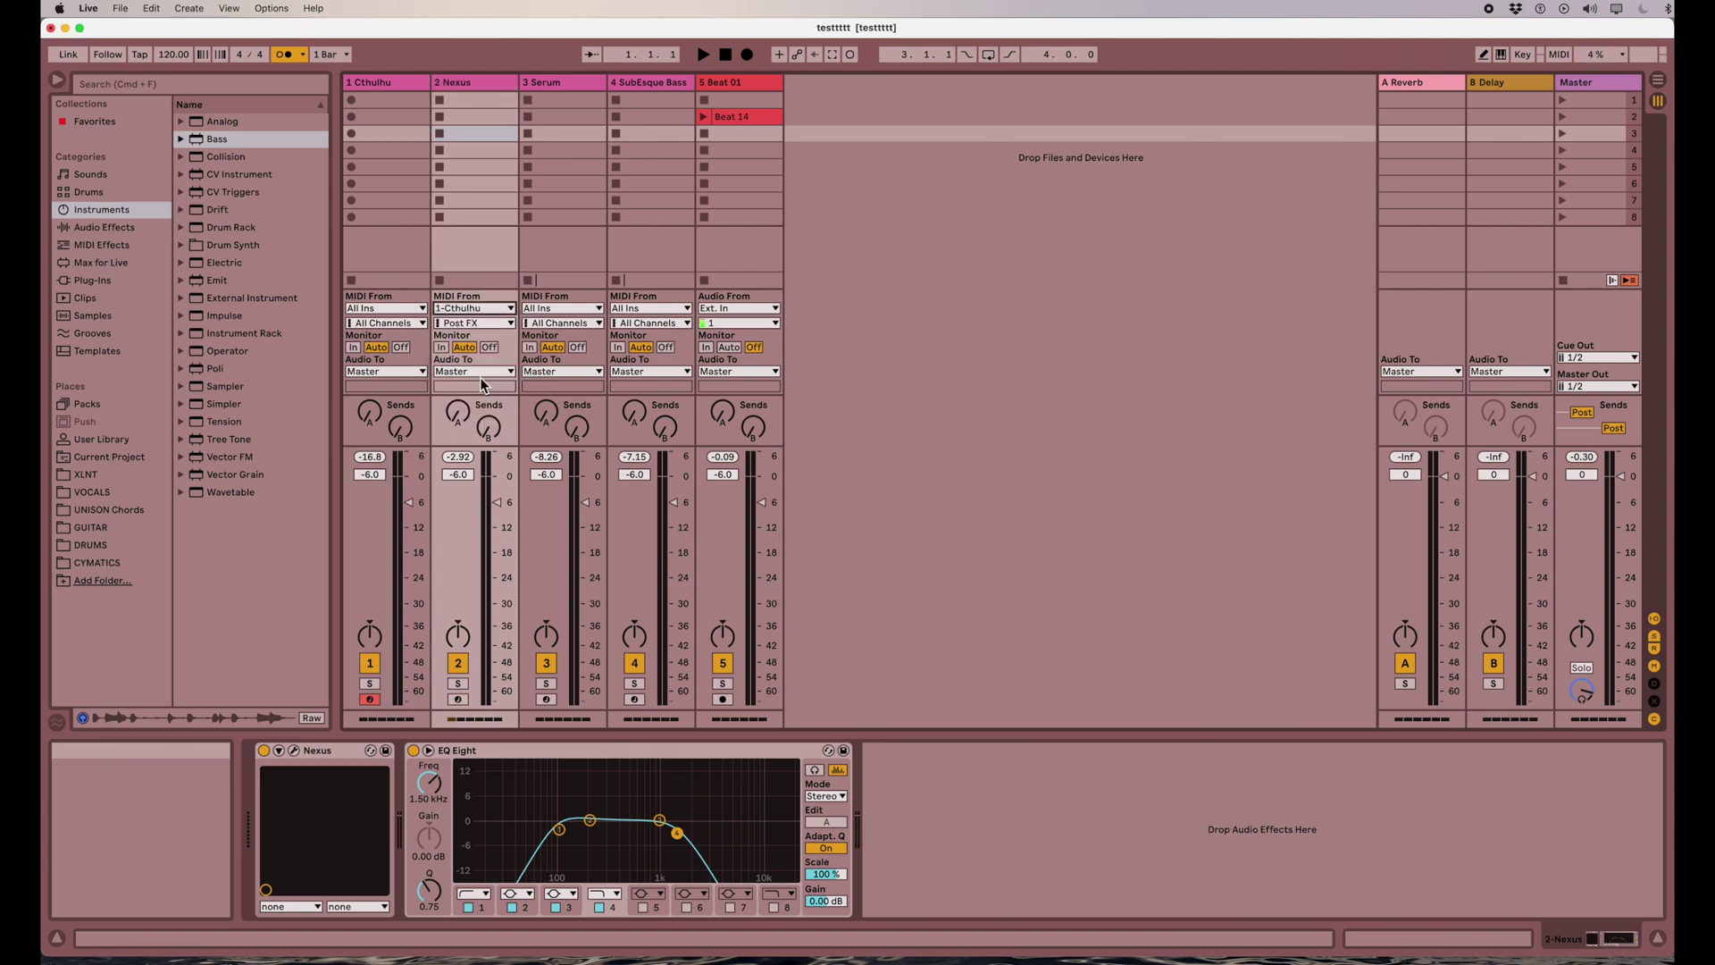
click(486, 323)
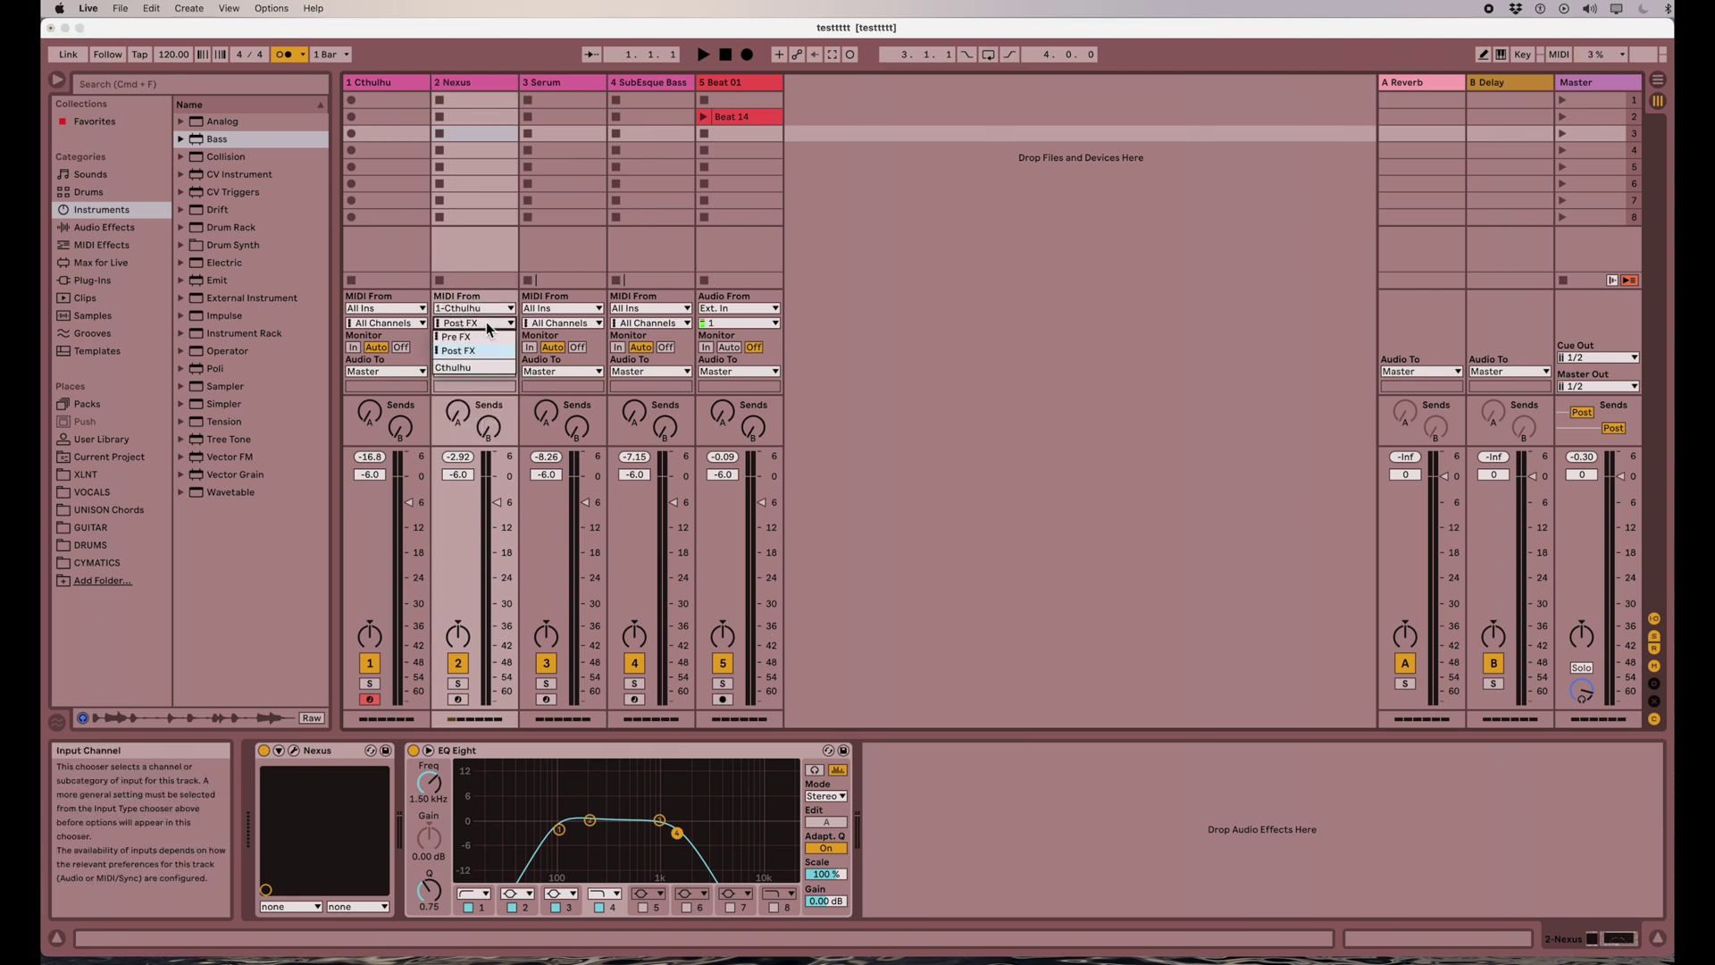
click(466, 368)
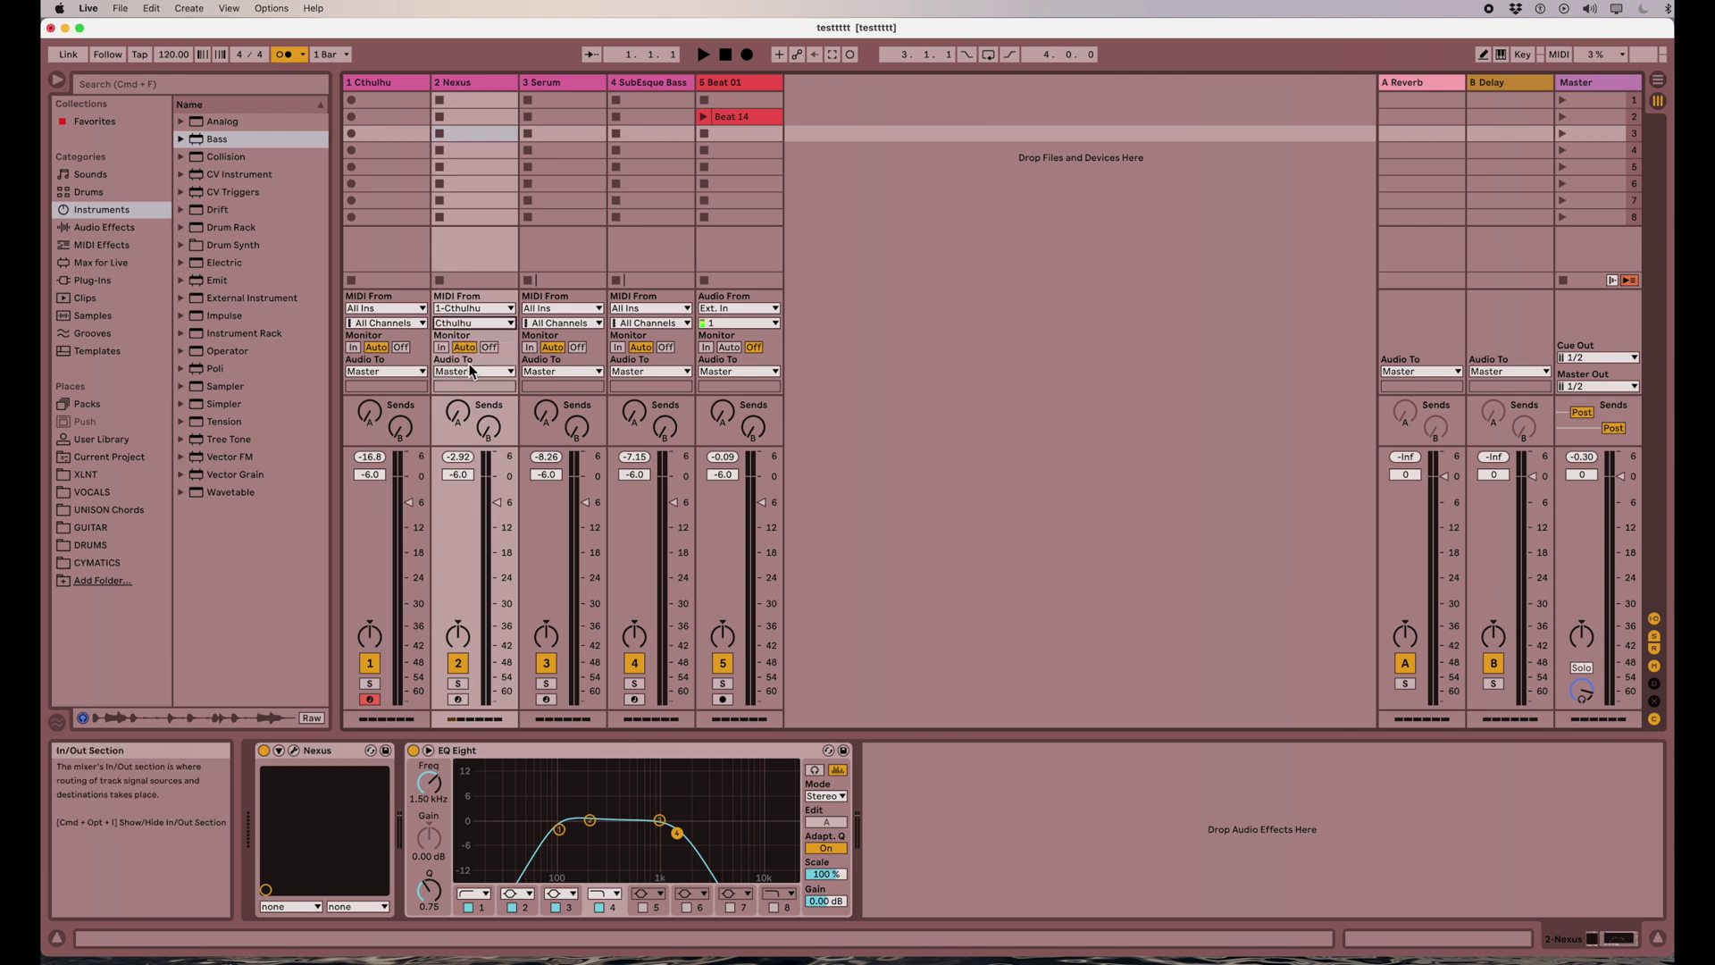
click(457, 702)
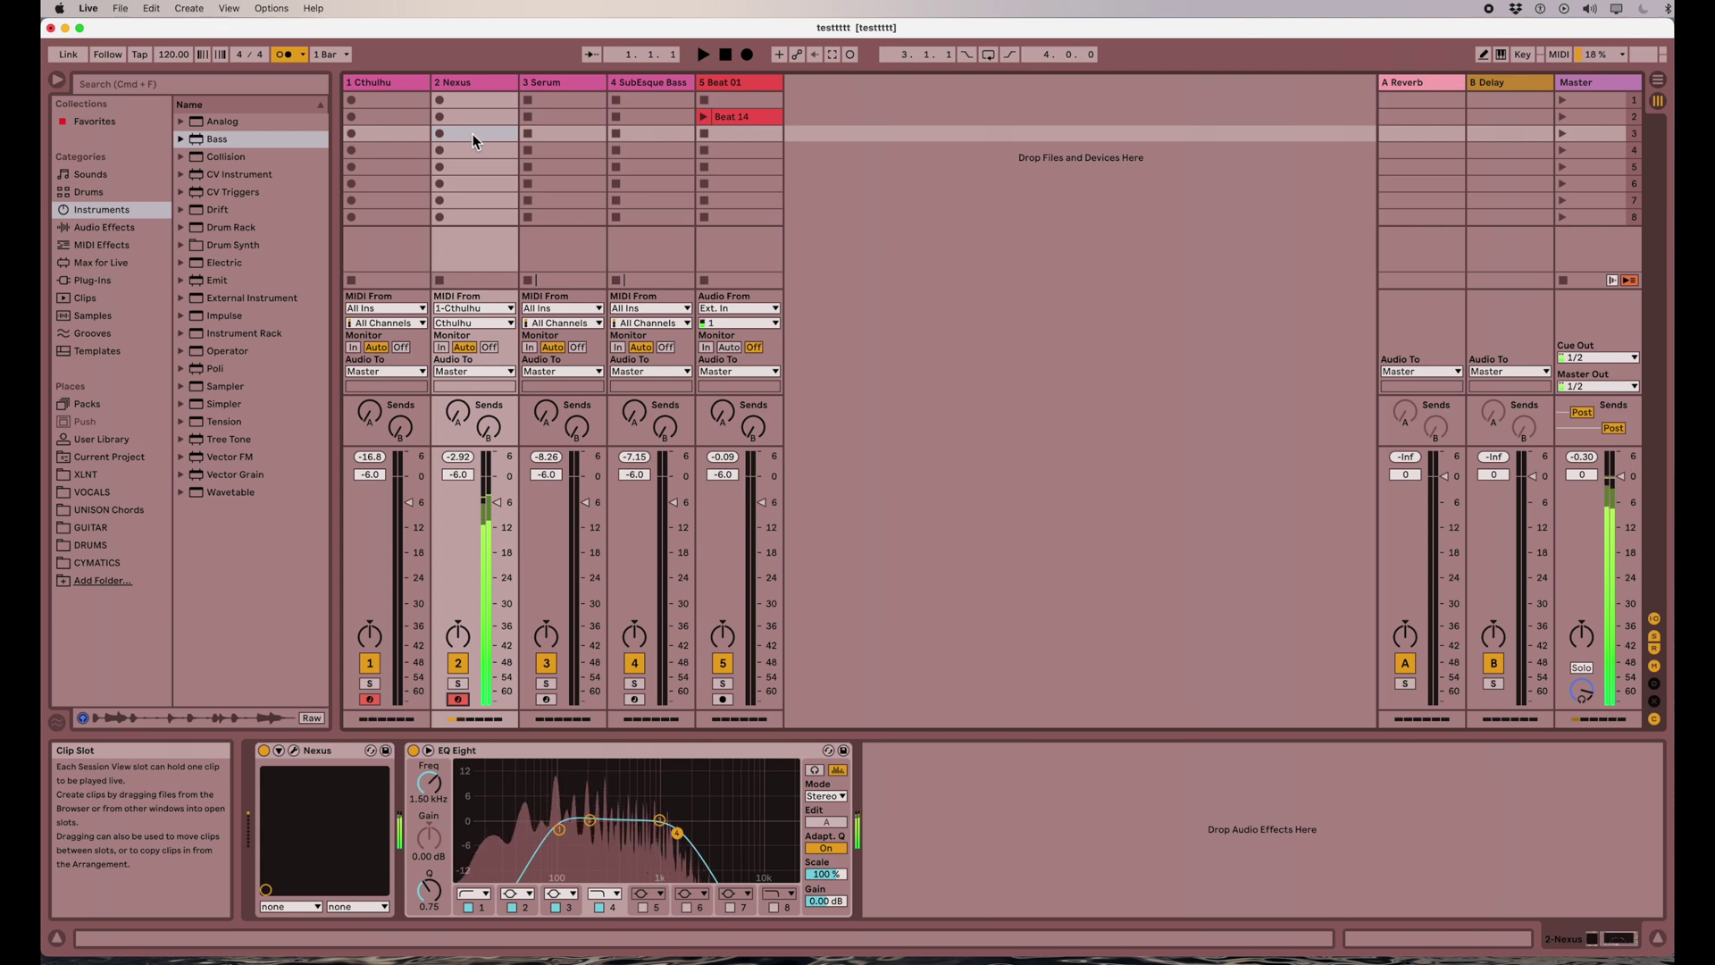
Step: Reopen the Cthulhu plugin from the 1 Cthulhu track and move its window over the mixer
click(420, 84)
drag(817, 84, 706, 115)
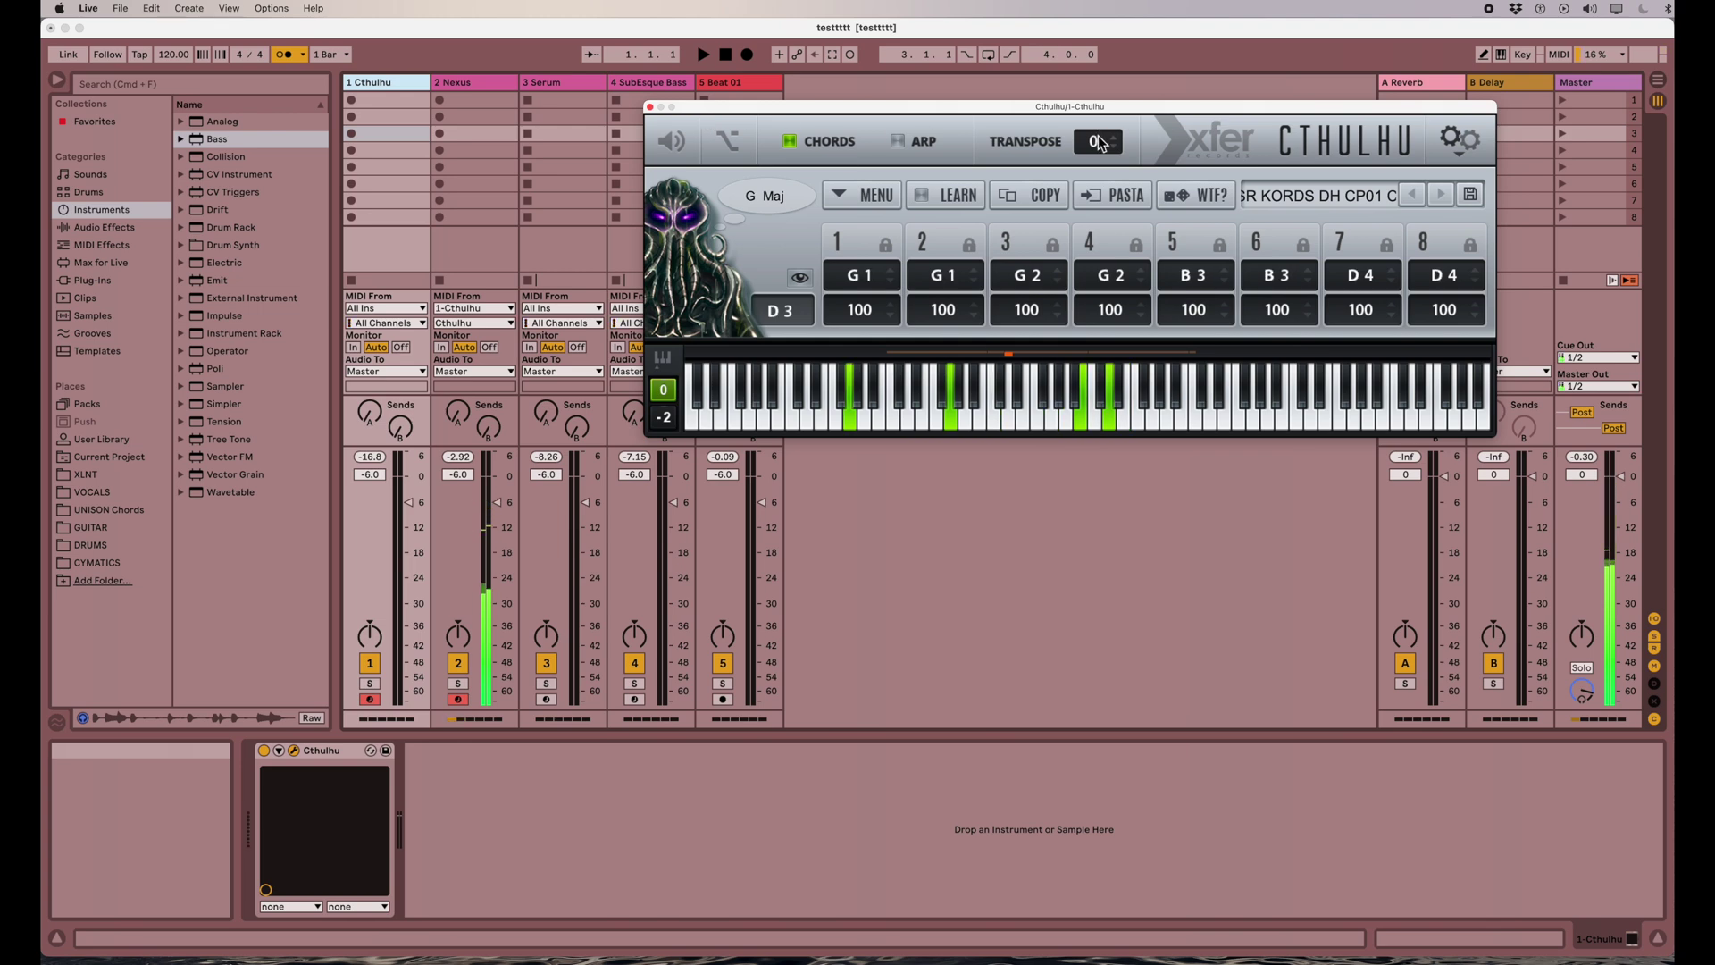
click(1288, 196)
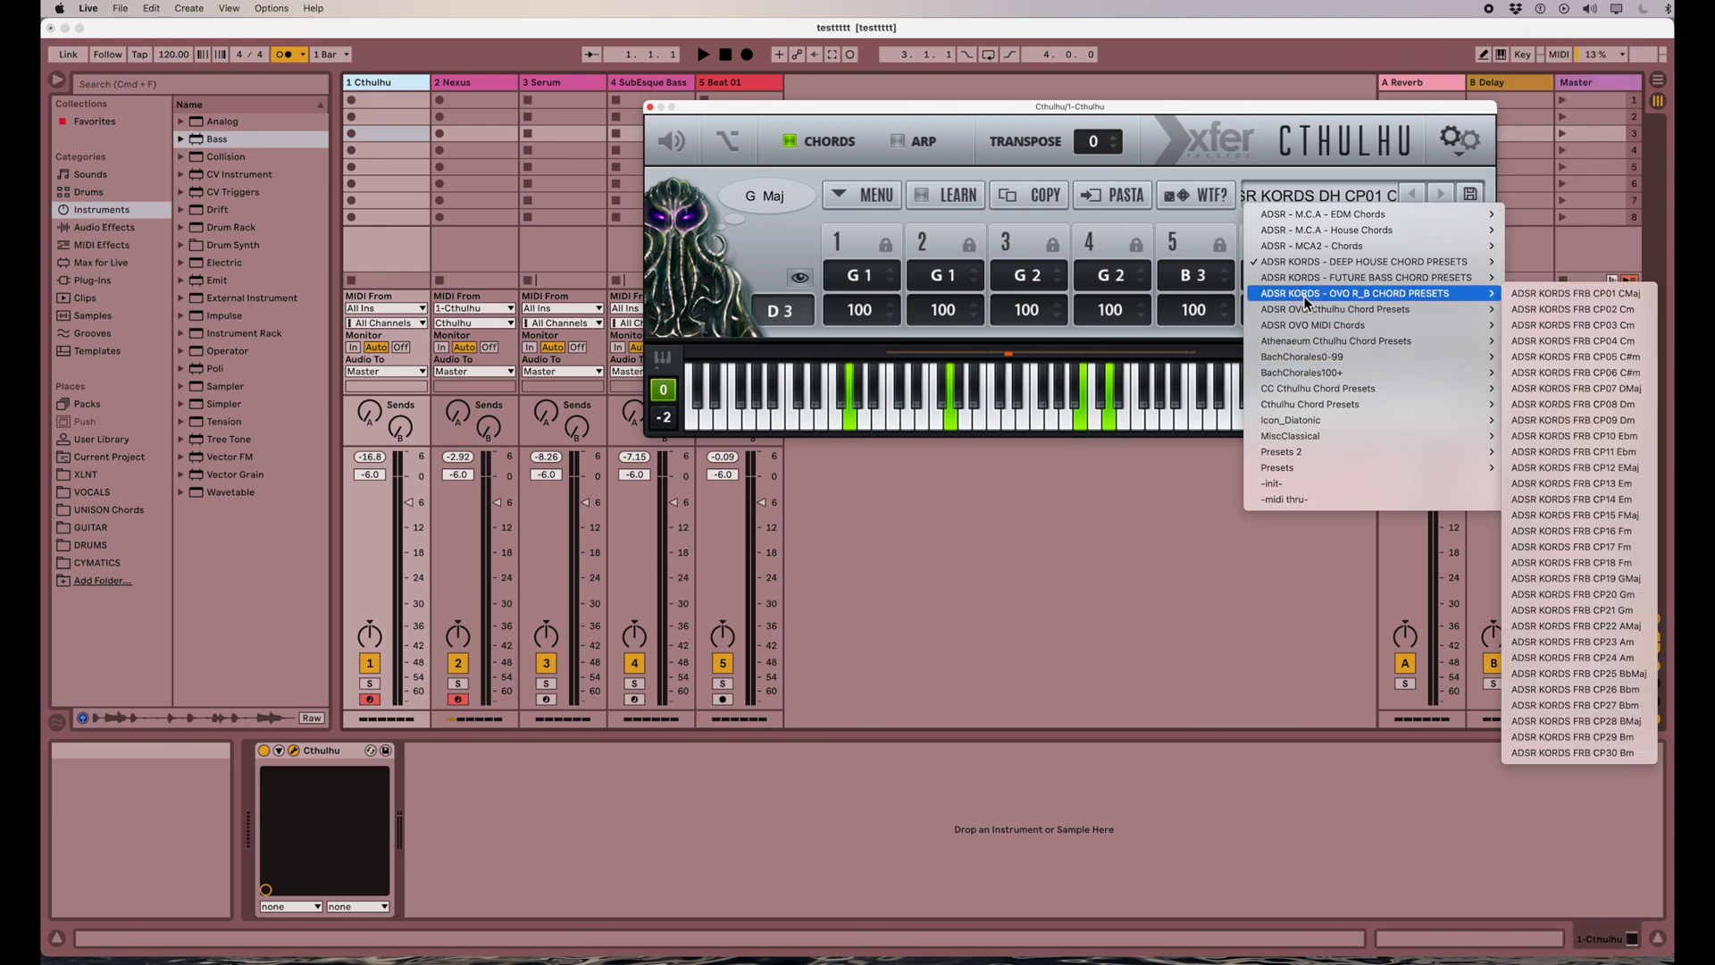
mouse_move(1313, 265)
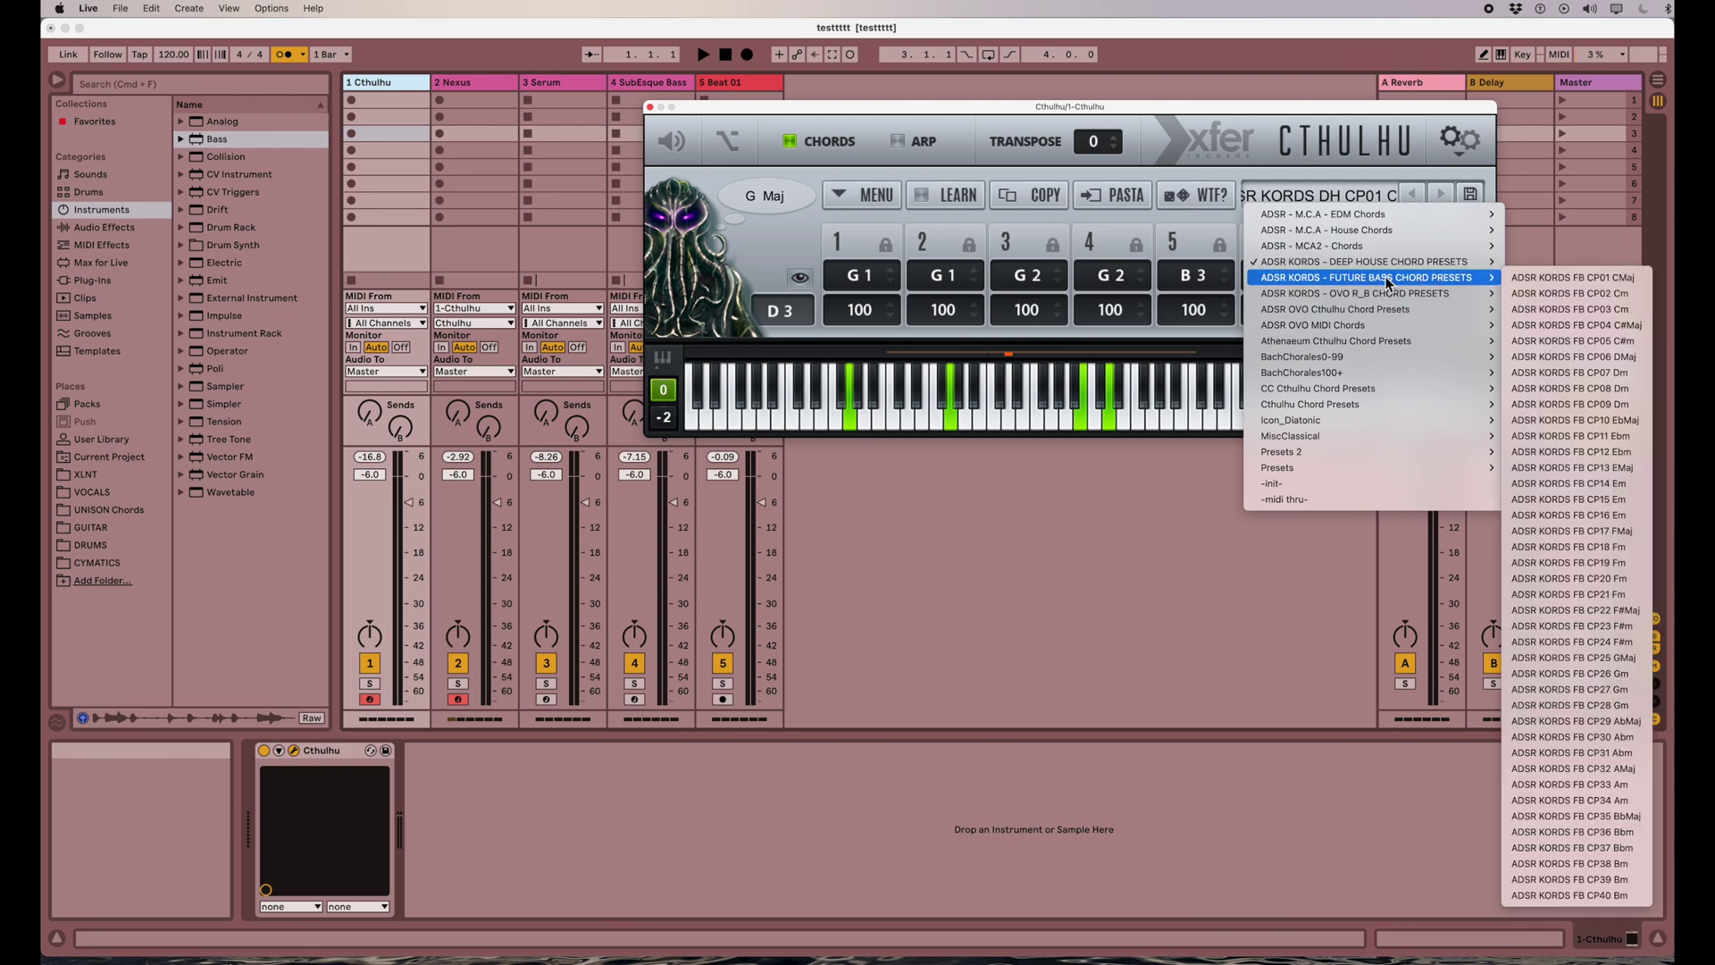
mouse_move(1375, 309)
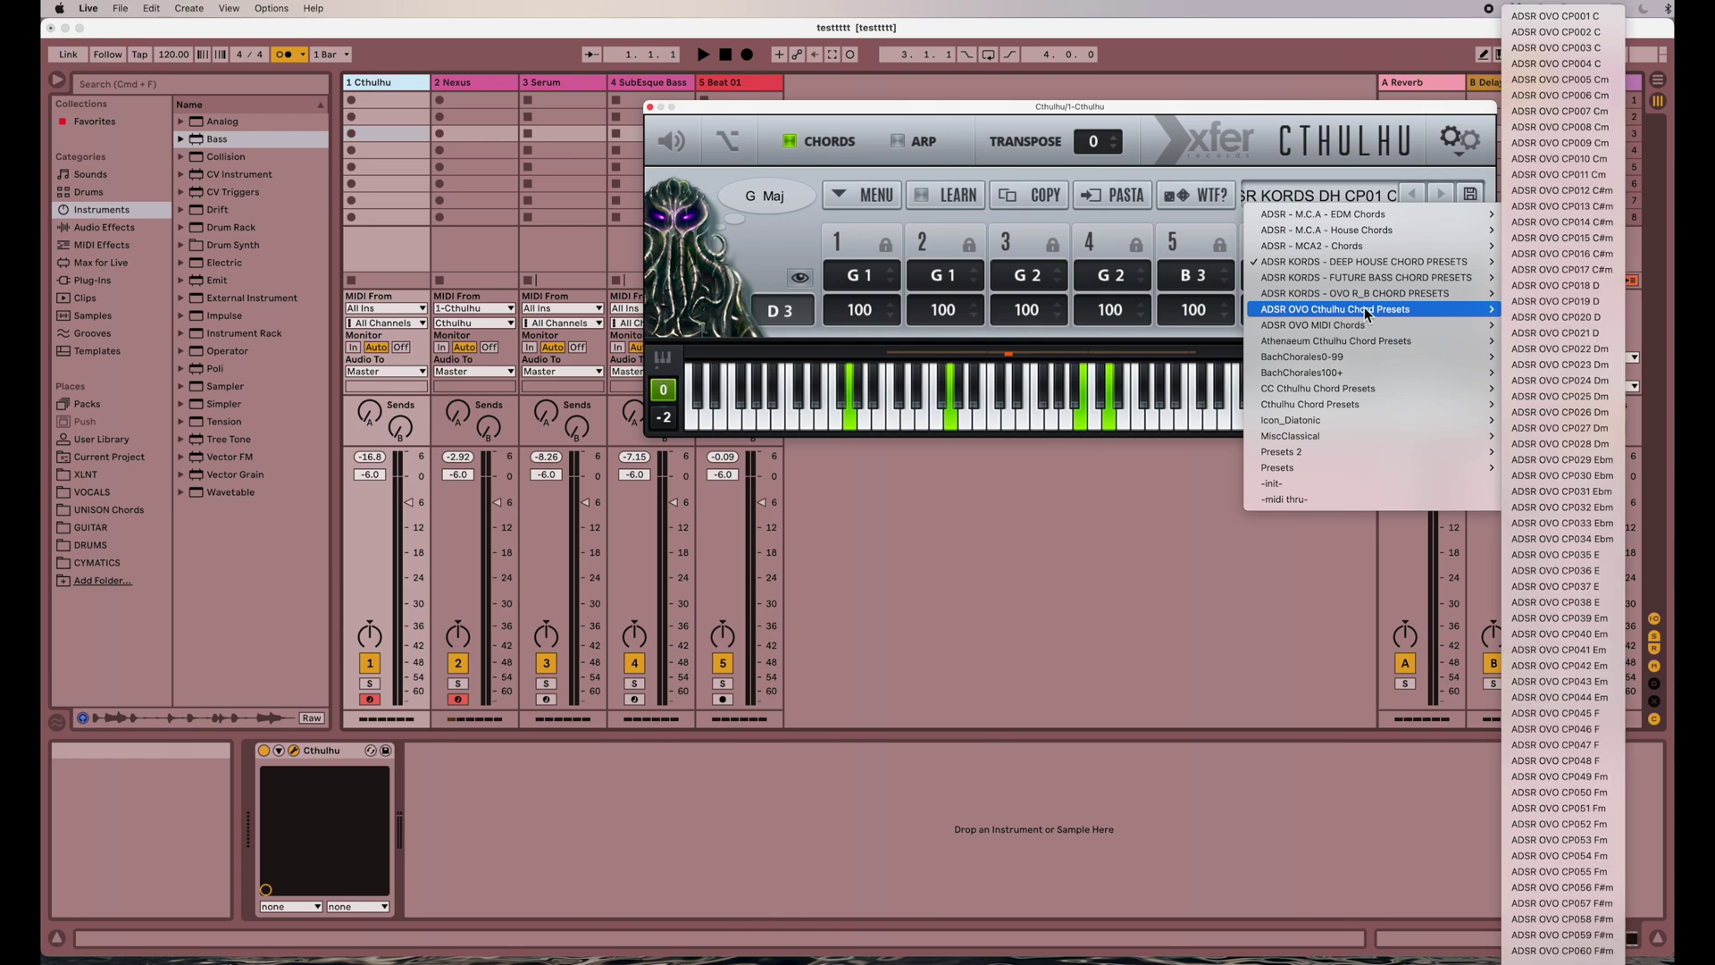
mouse_move(1348, 221)
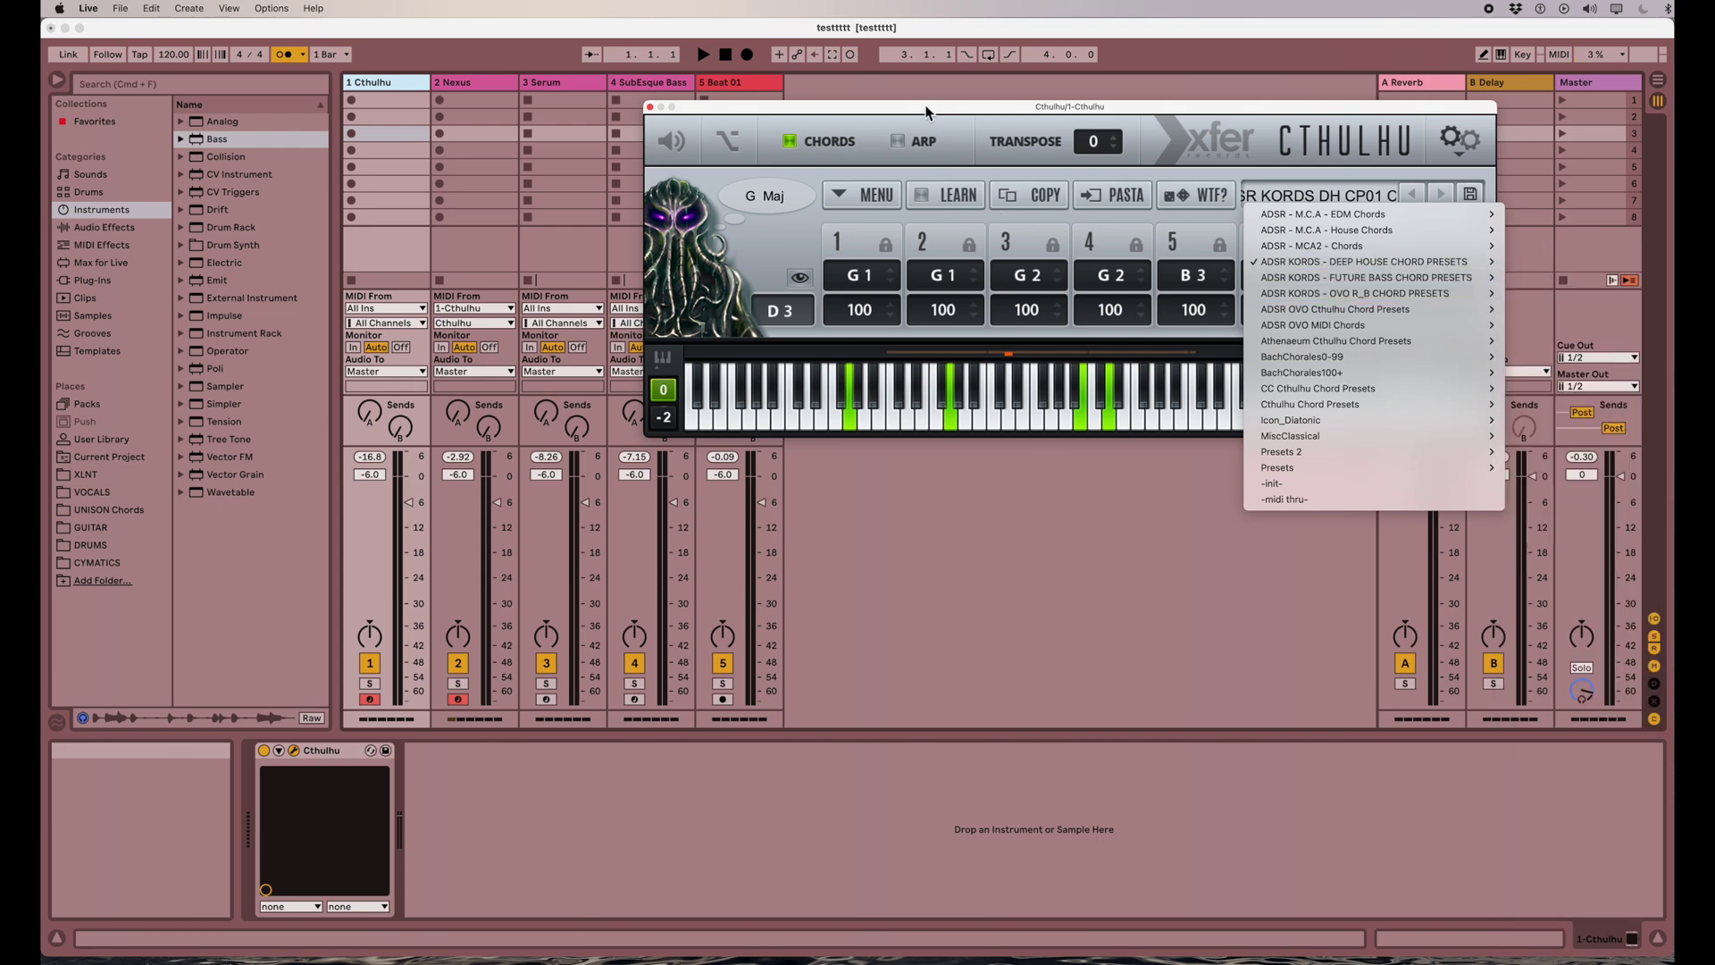
click(949, 107)
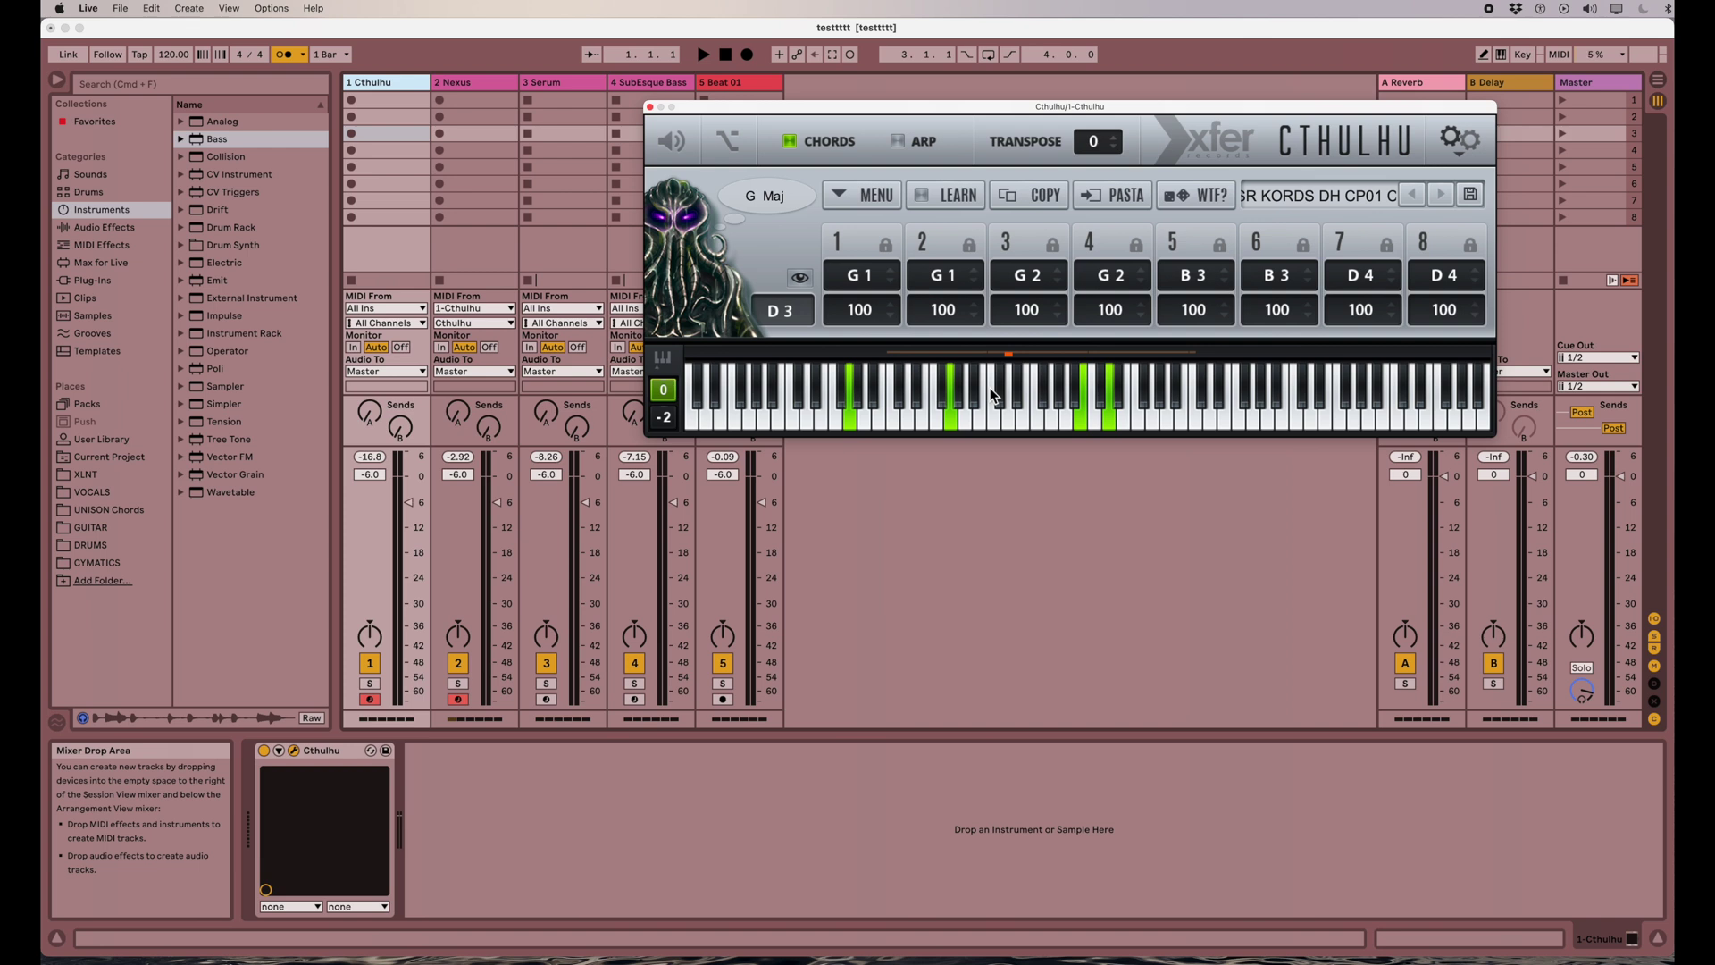
drag(866, 114, 976, 102)
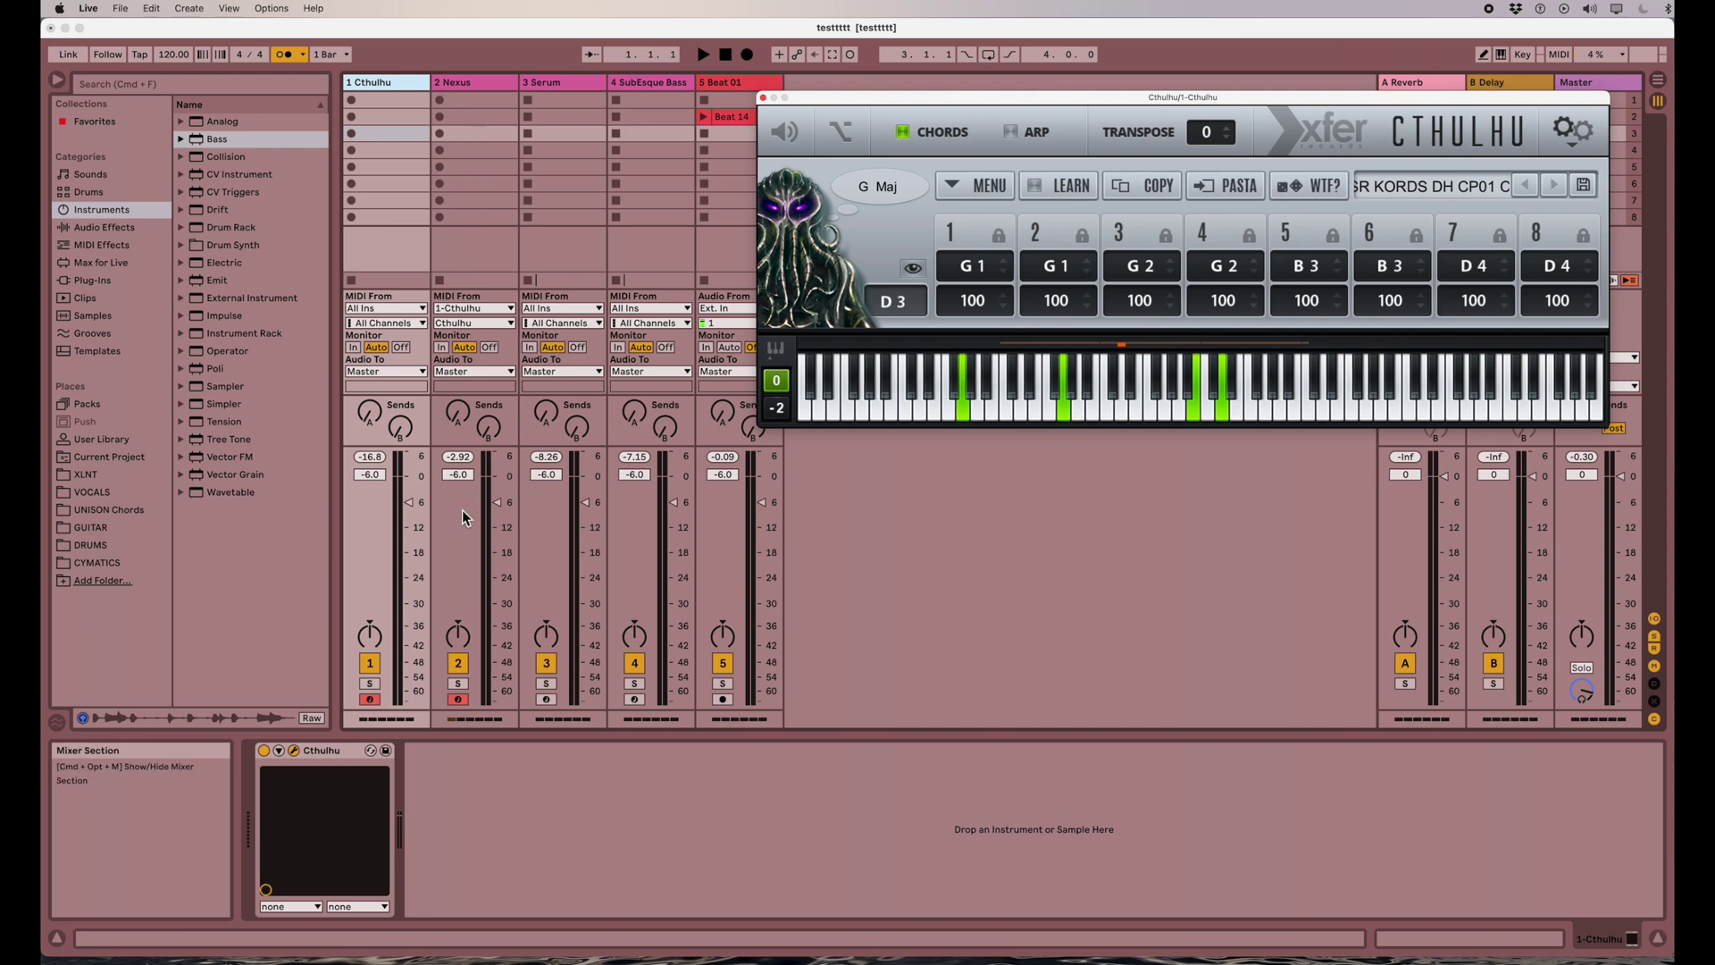
Step: Set the Serum track's MIDI From to 1-Cthulhu with input channel Cthulhu, and arm it
click(486, 87)
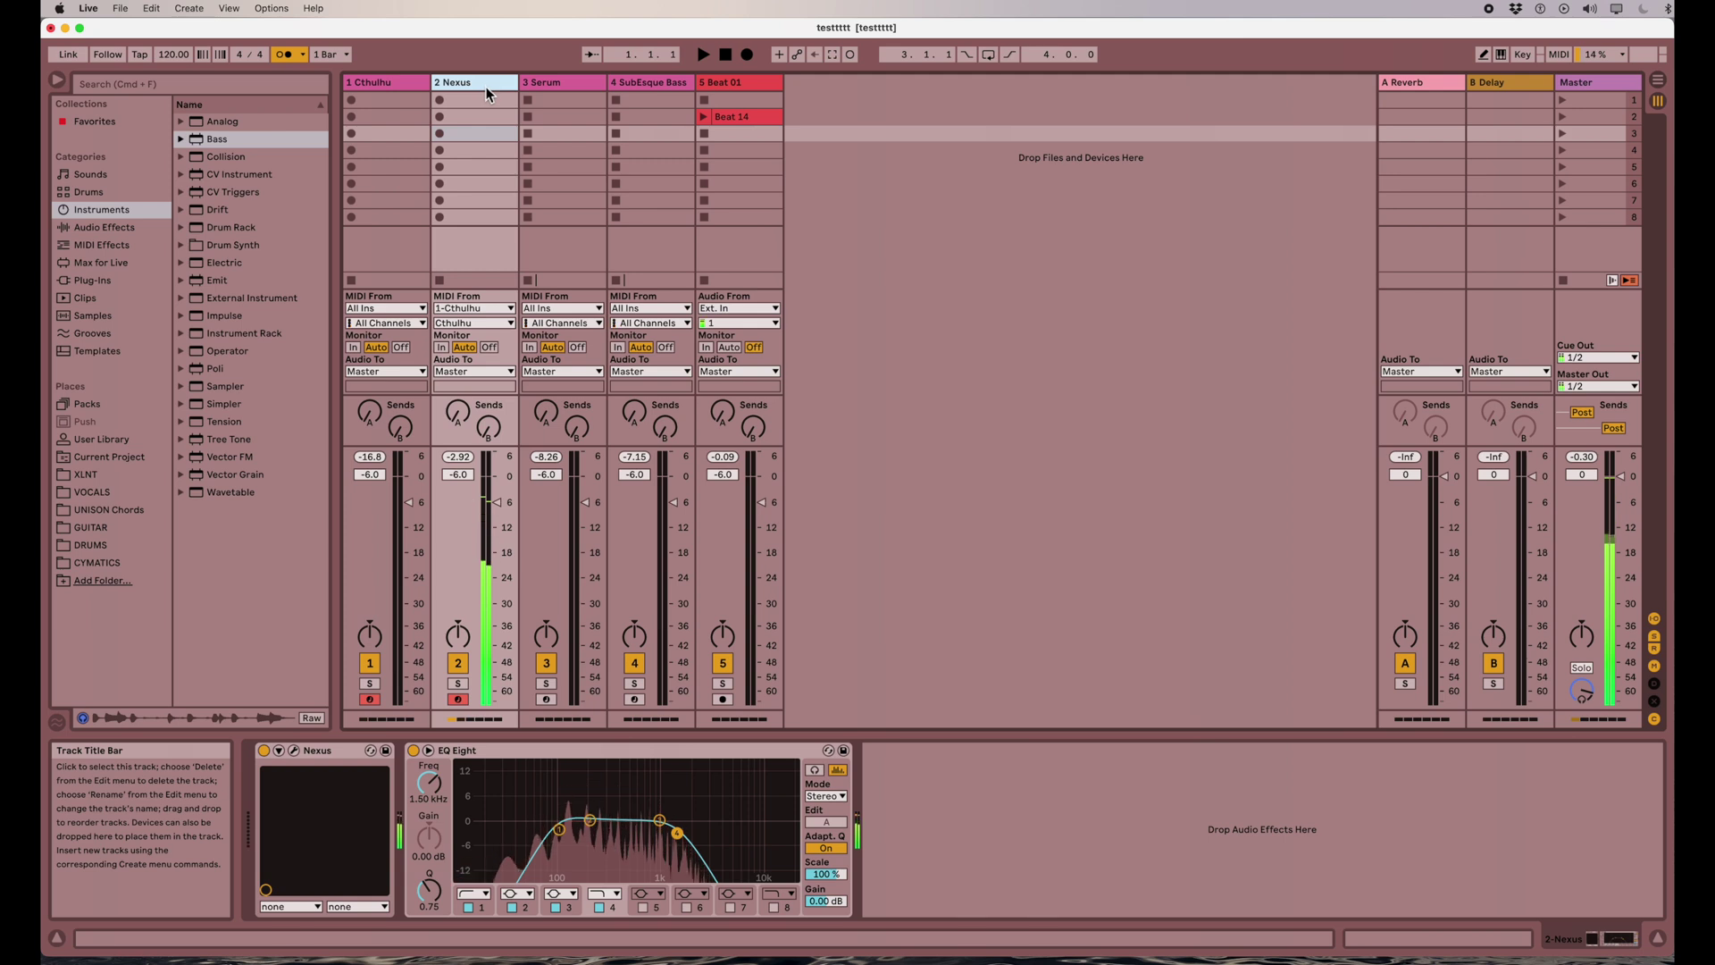
click(554, 84)
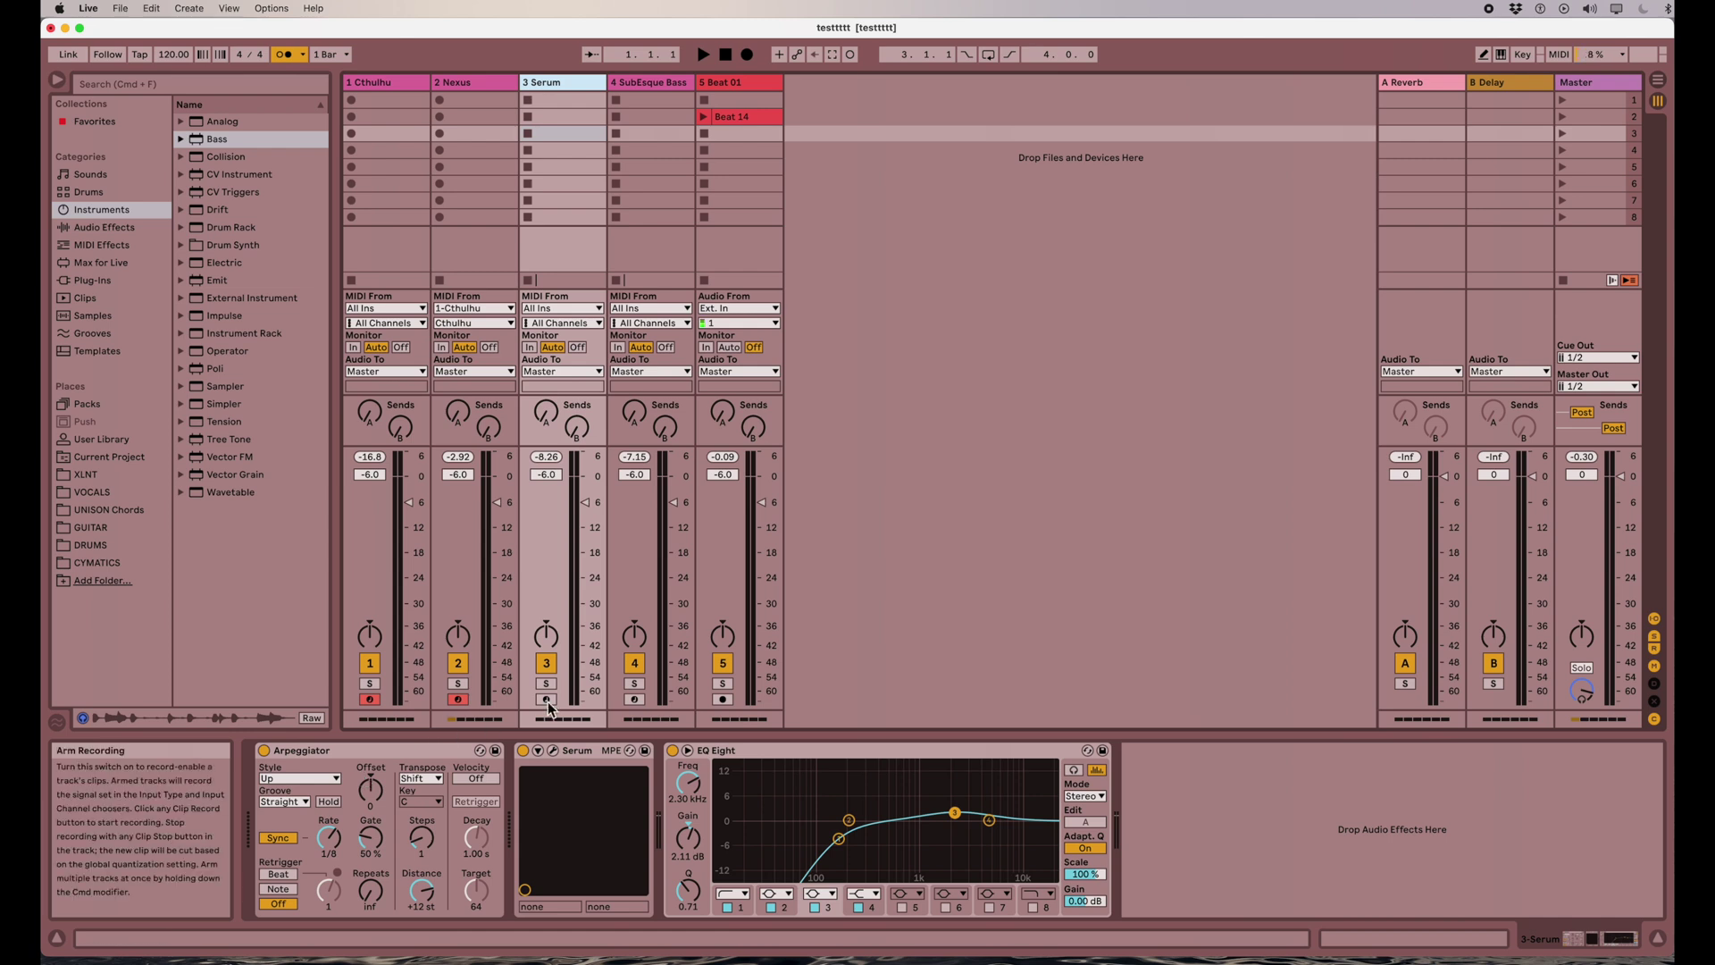
click(558, 310)
click(561, 380)
click(570, 324)
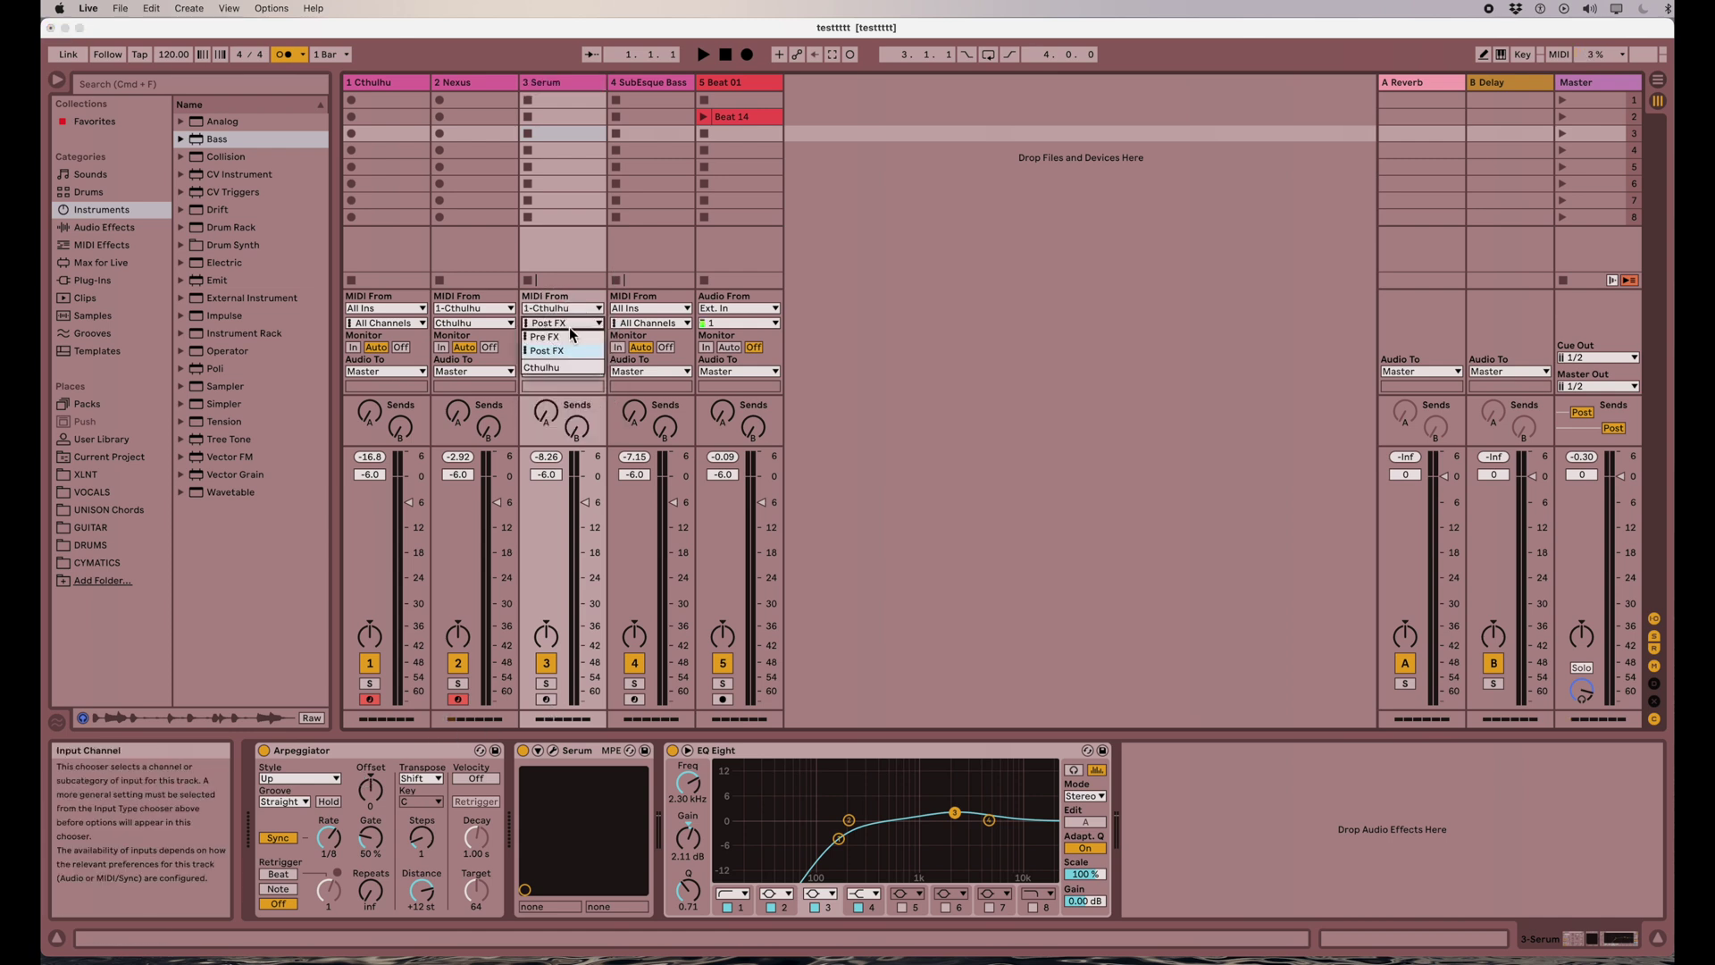
click(561, 366)
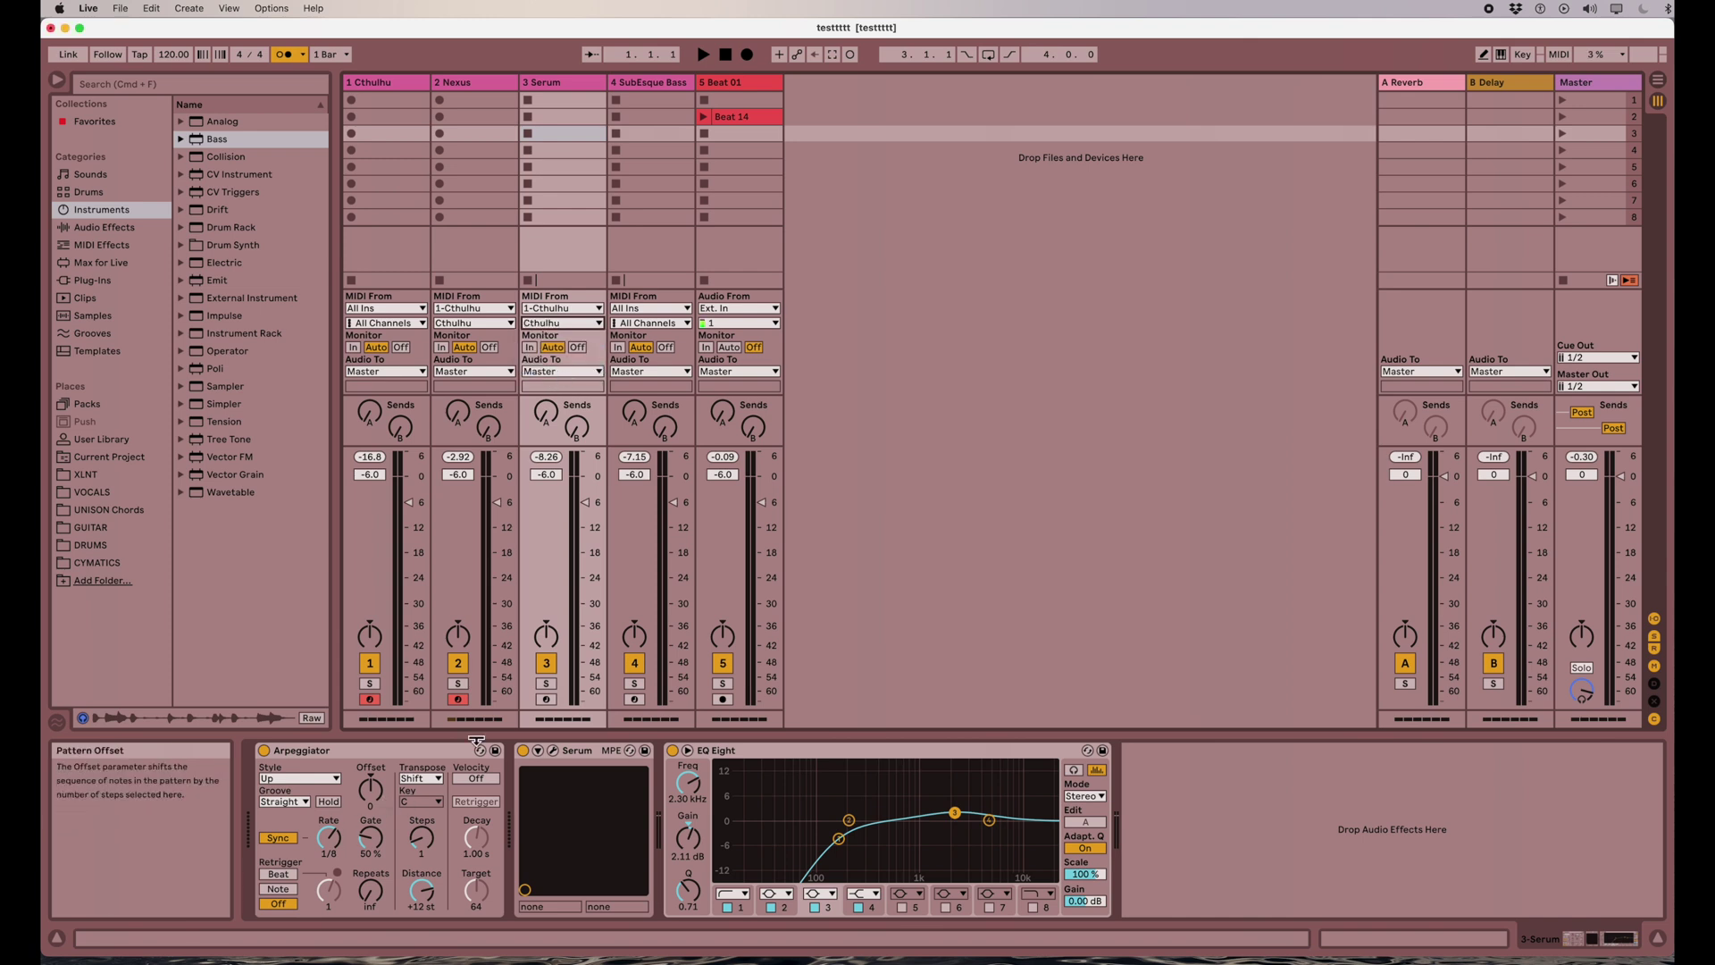
click(546, 700)
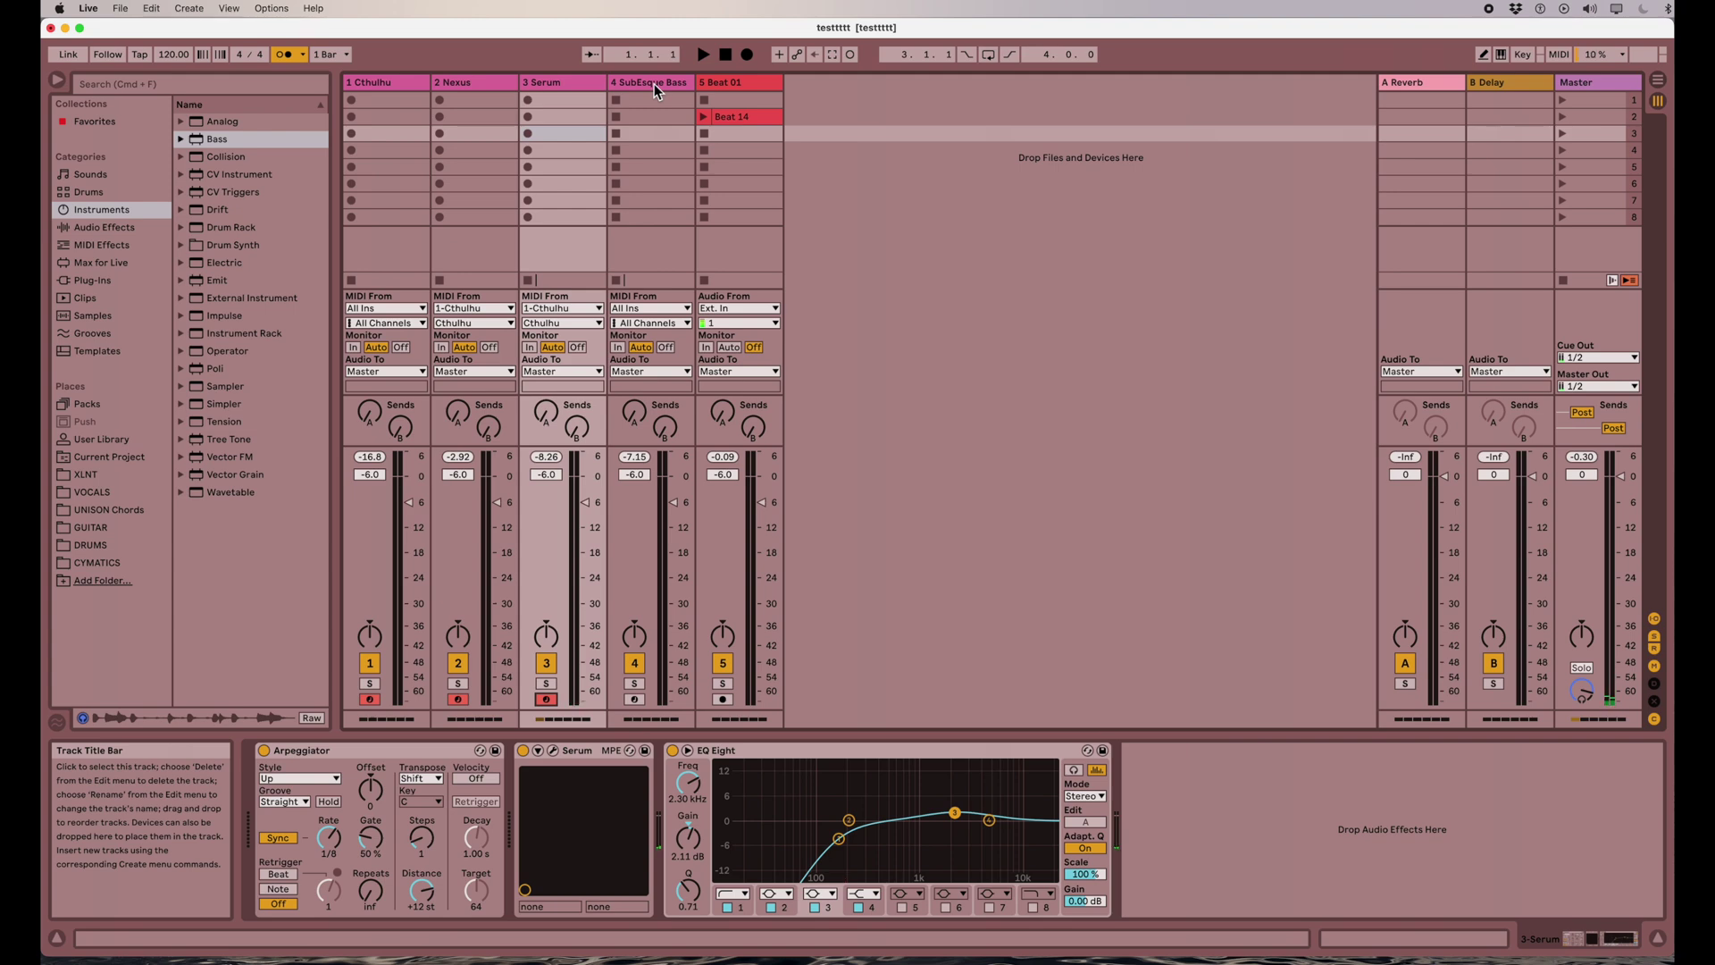
click(364, 84)
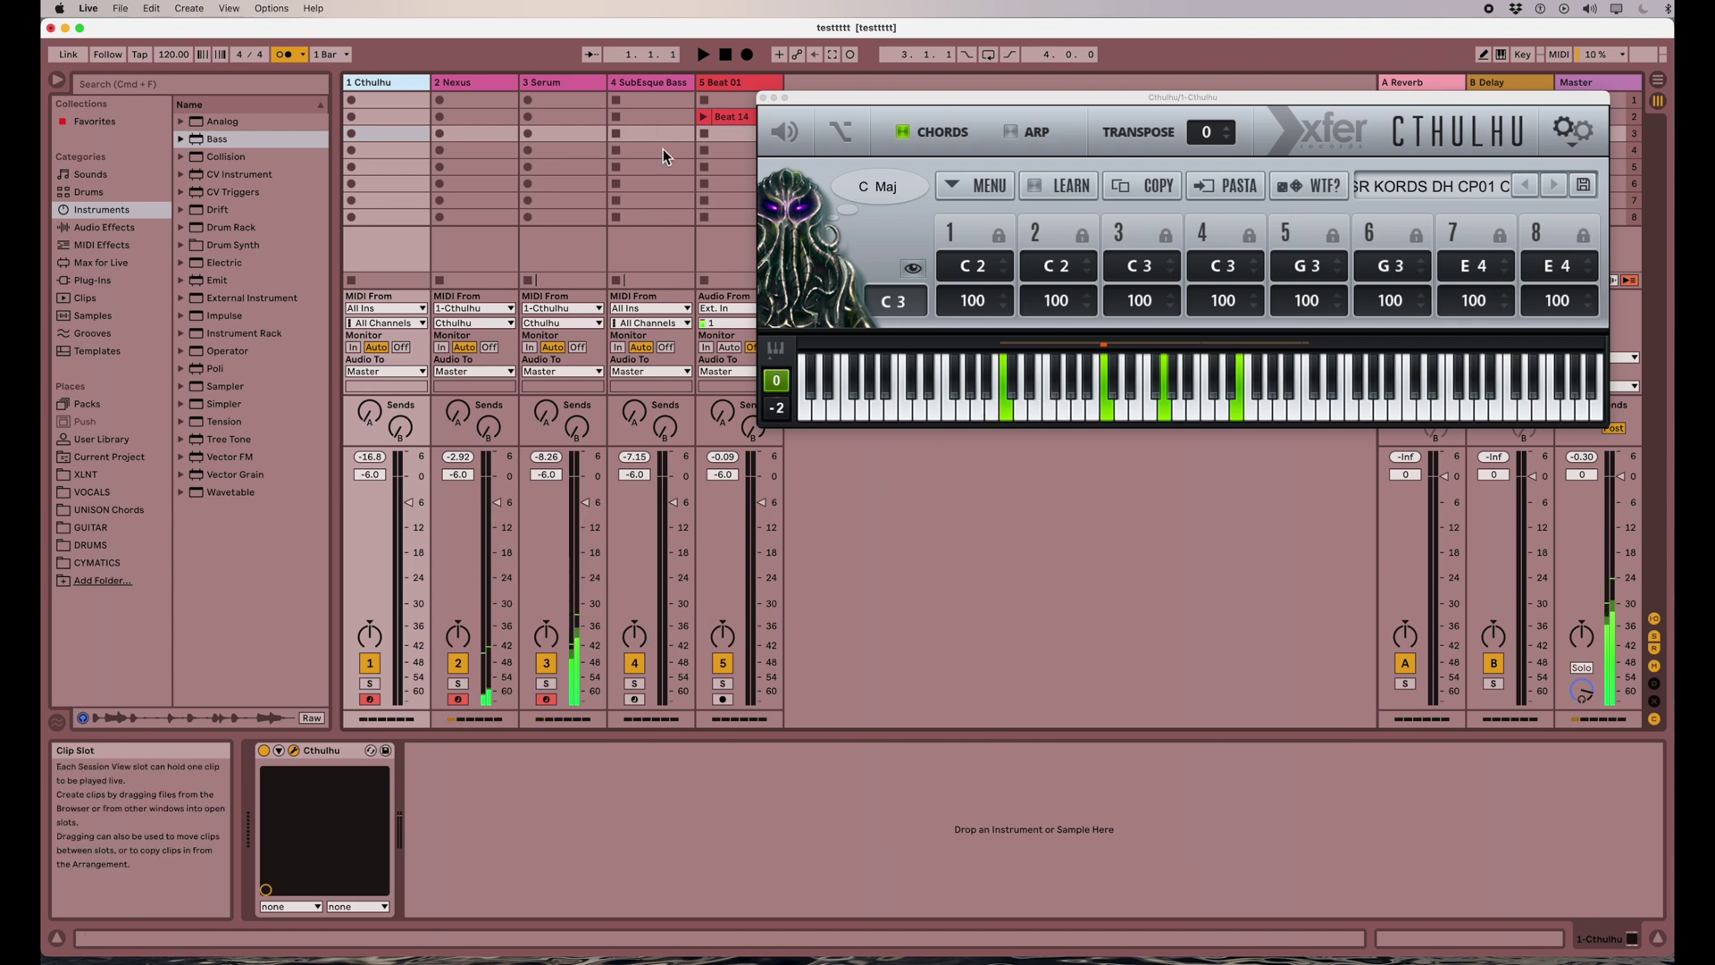
Step: Select the 4 SubEsque Bass track and arm it for recording
click(652, 82)
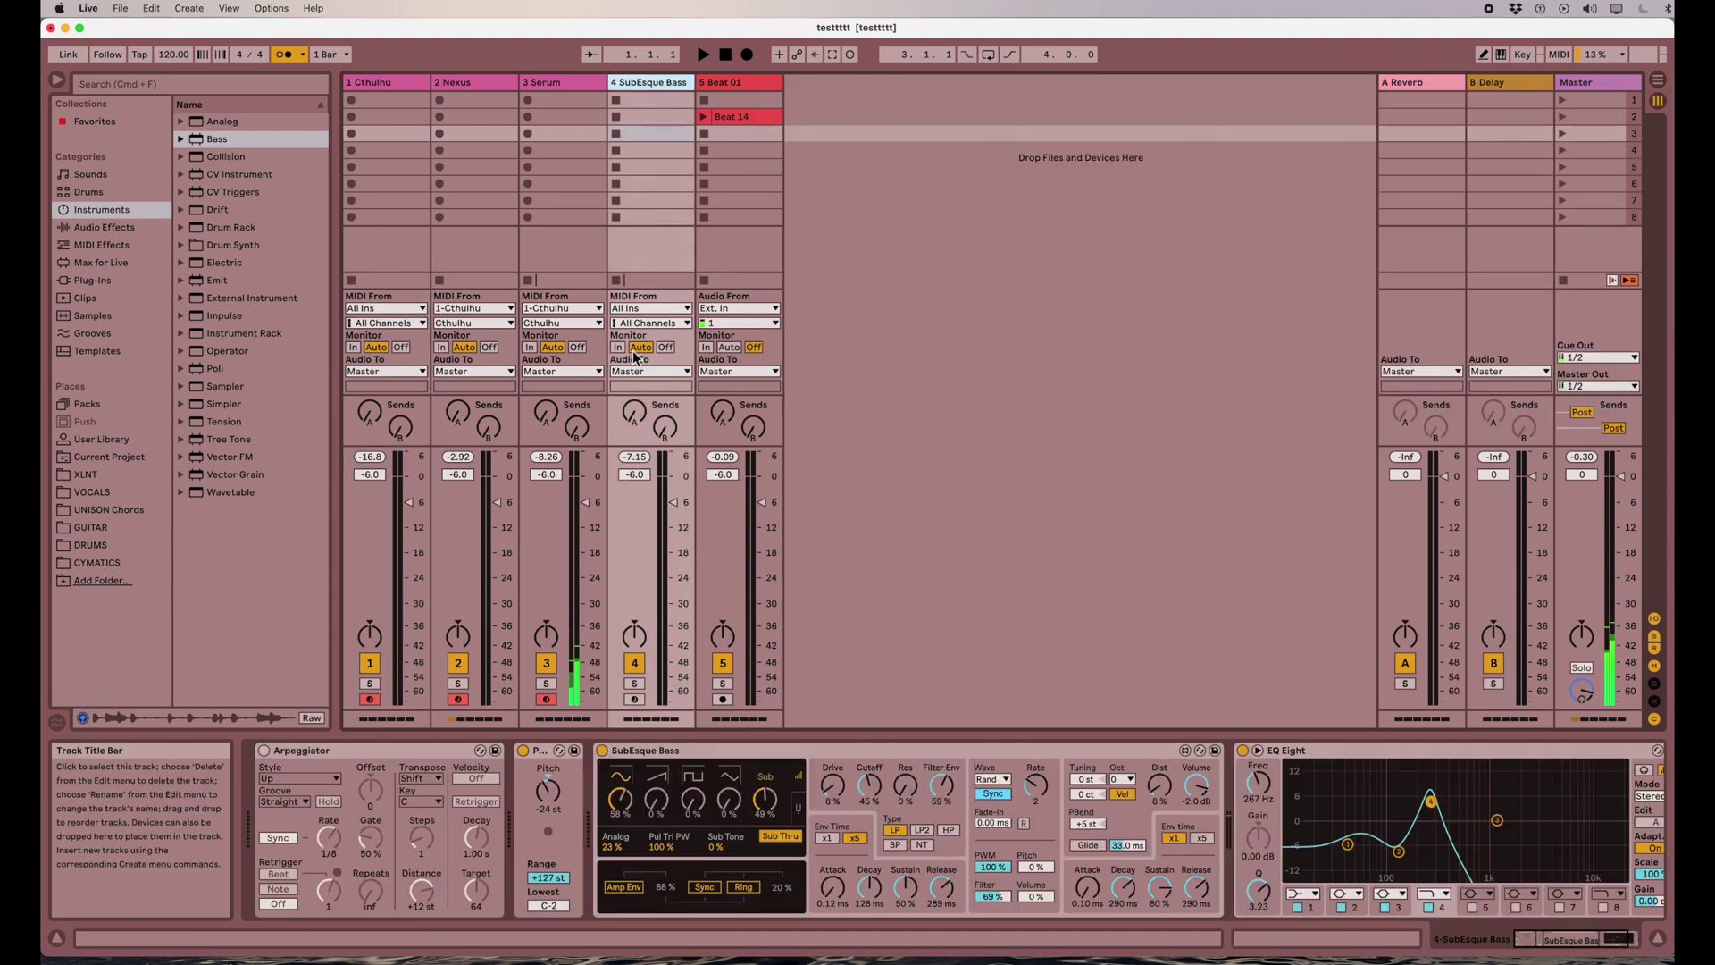
click(638, 700)
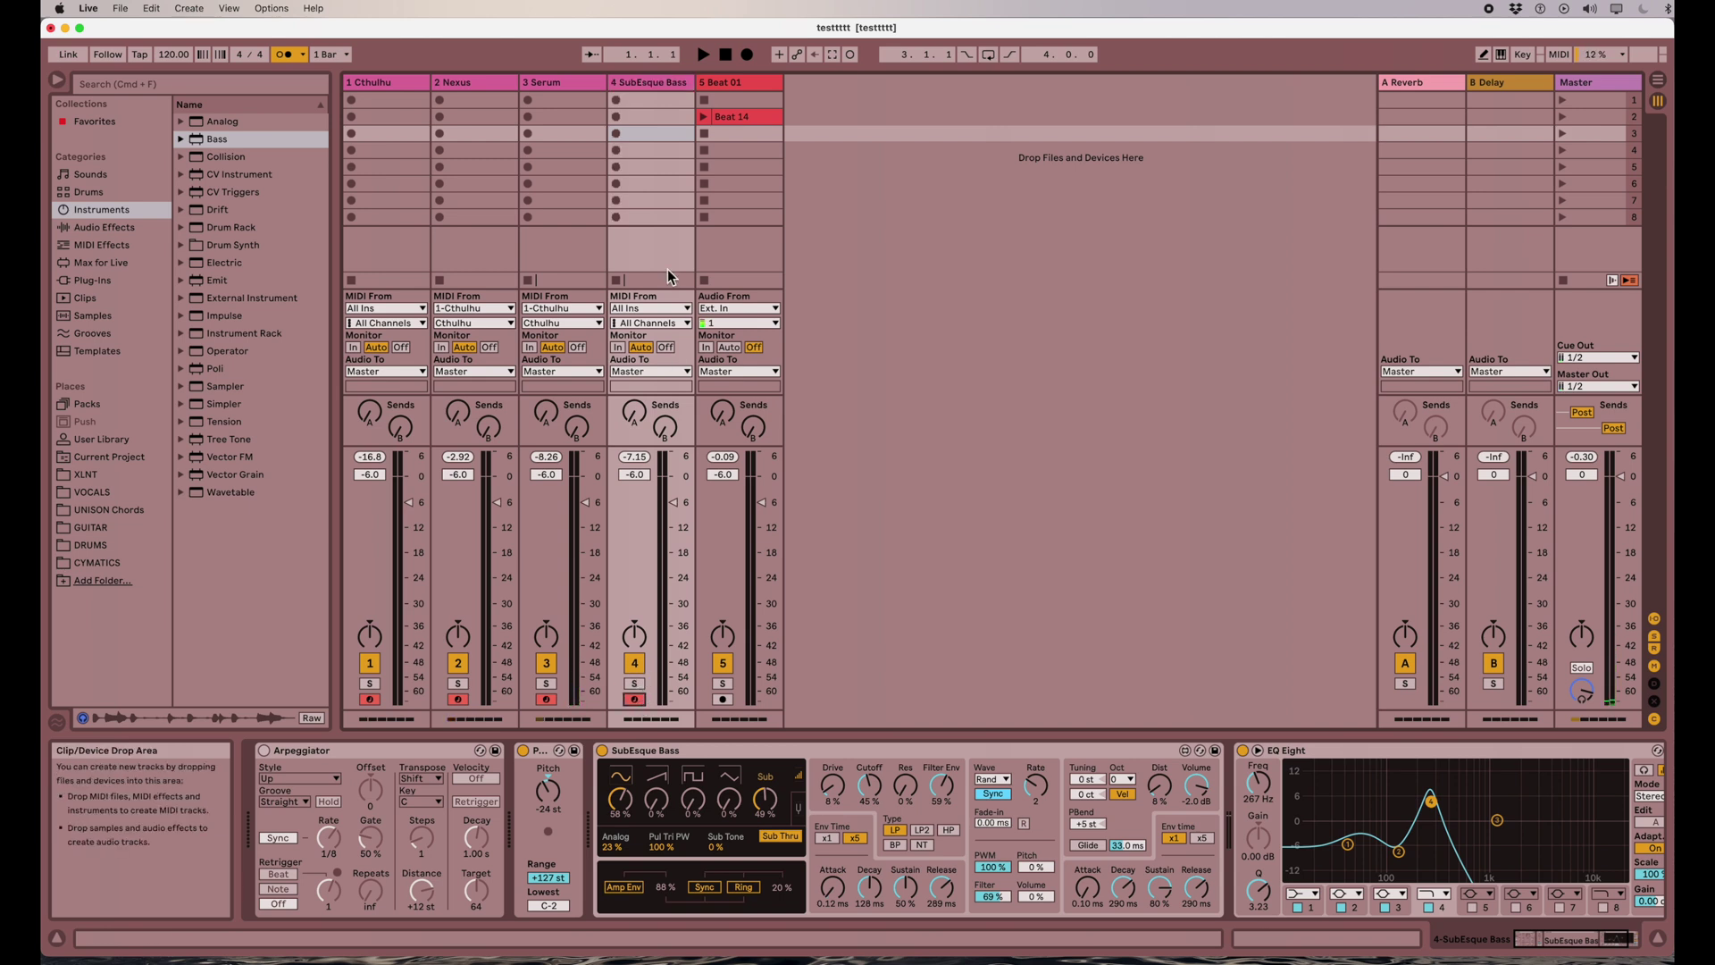
Step: Open the Cthulhu window from the 1 Cthulhu track and shift it slightly into place
click(379, 86)
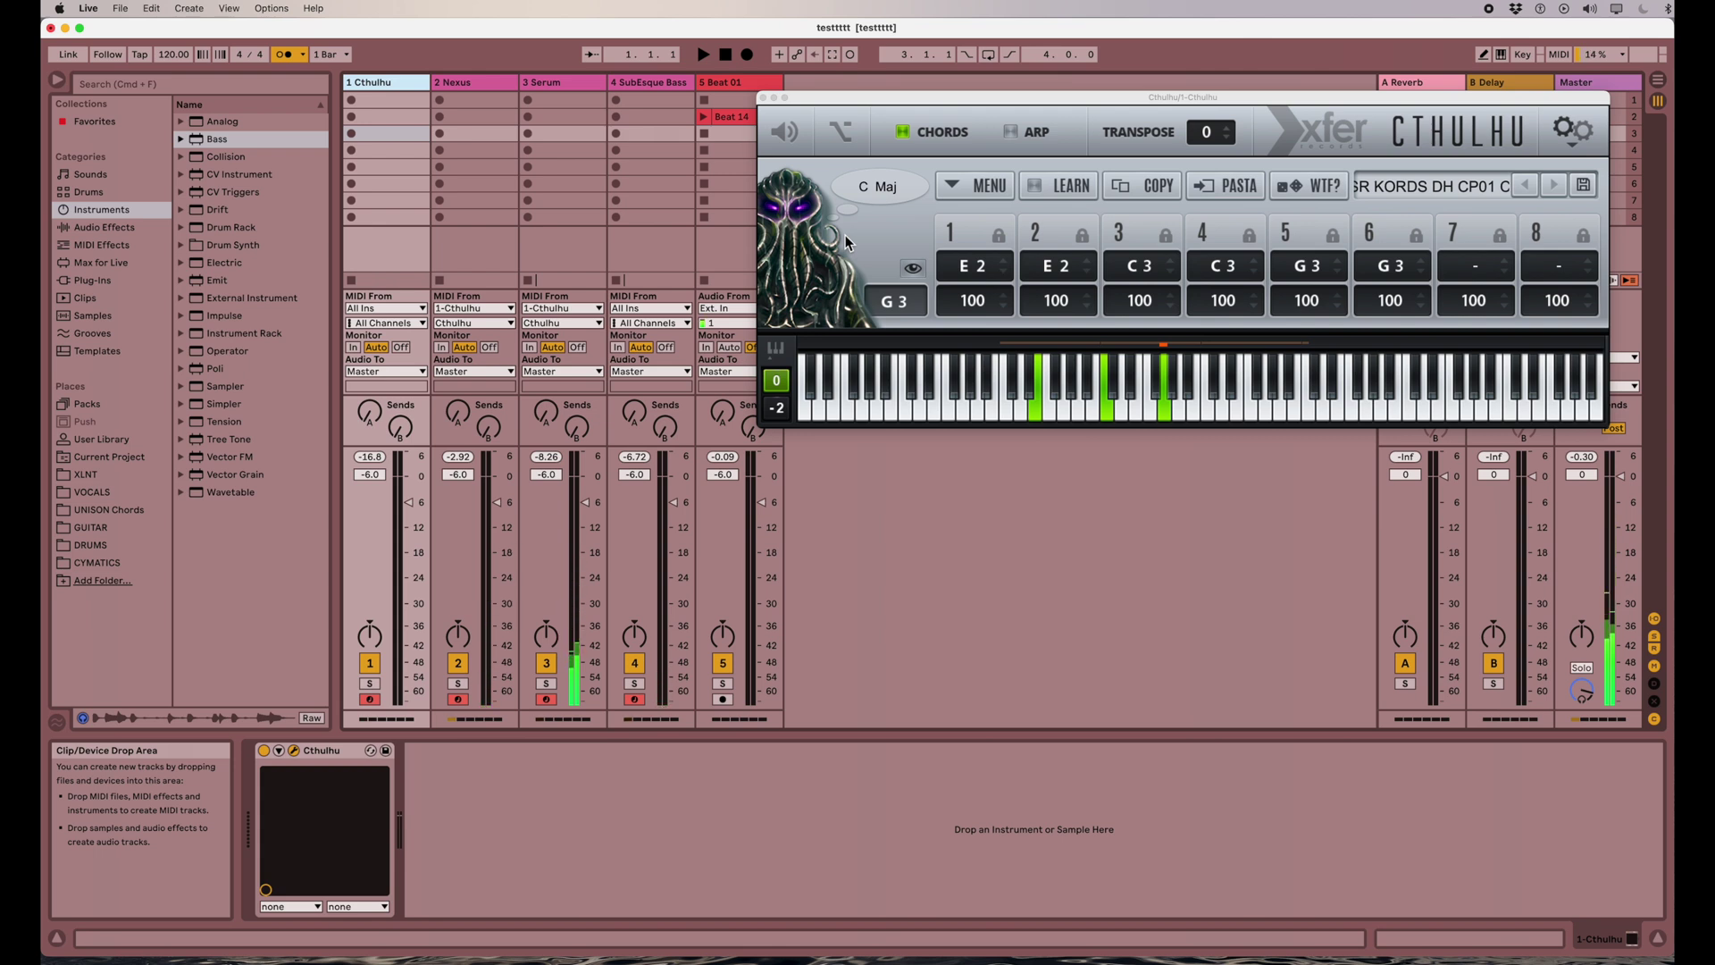
drag(845, 98, 827, 113)
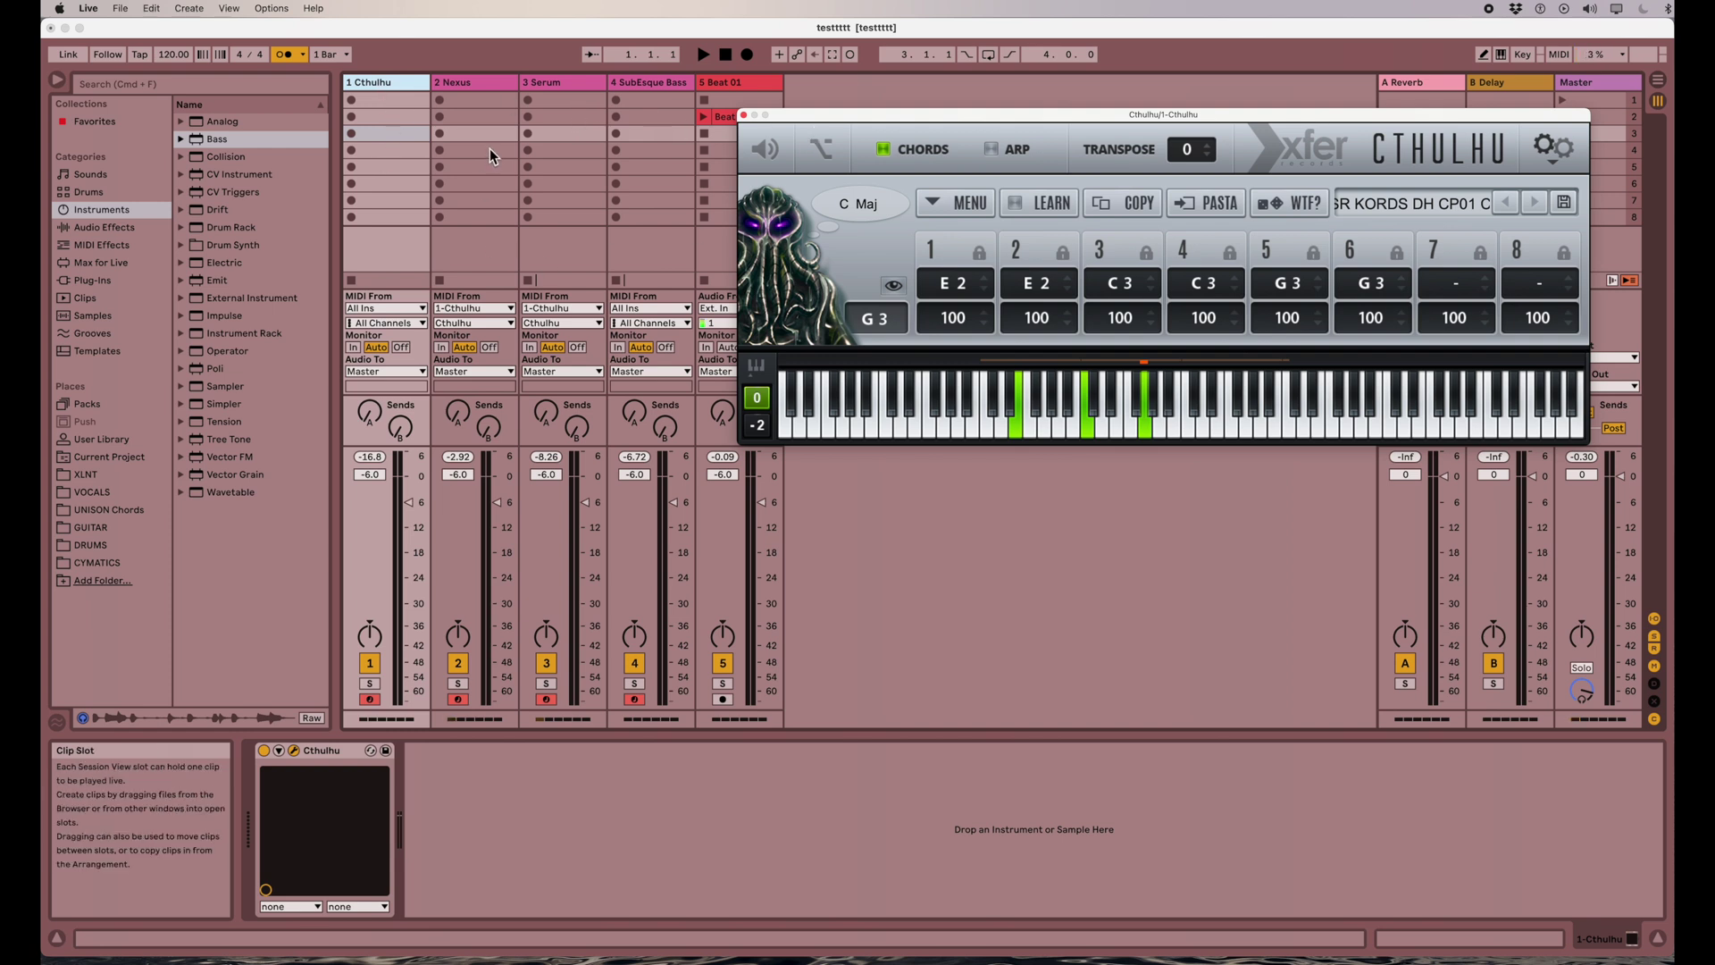
Step: Start recording clip 1-Cthulhu 5 in the Cthulhu track's first slot
click(352, 101)
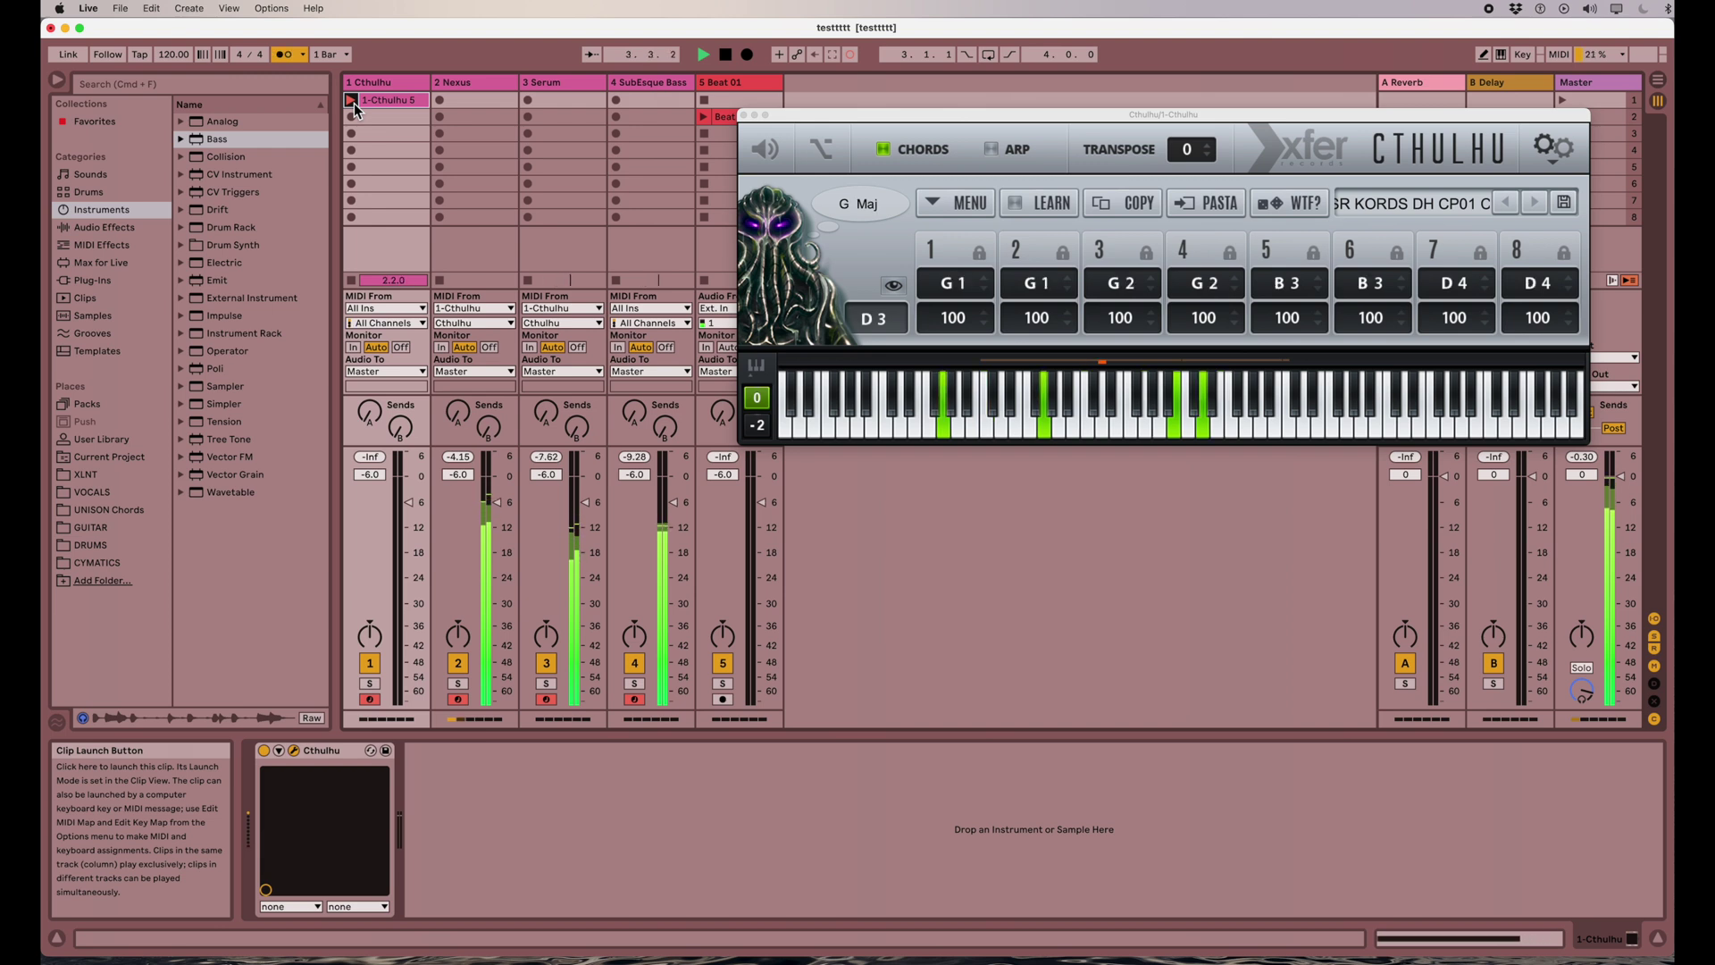
Step: Stop the recording and delete the old chord clip from the first slot
click(354, 104)
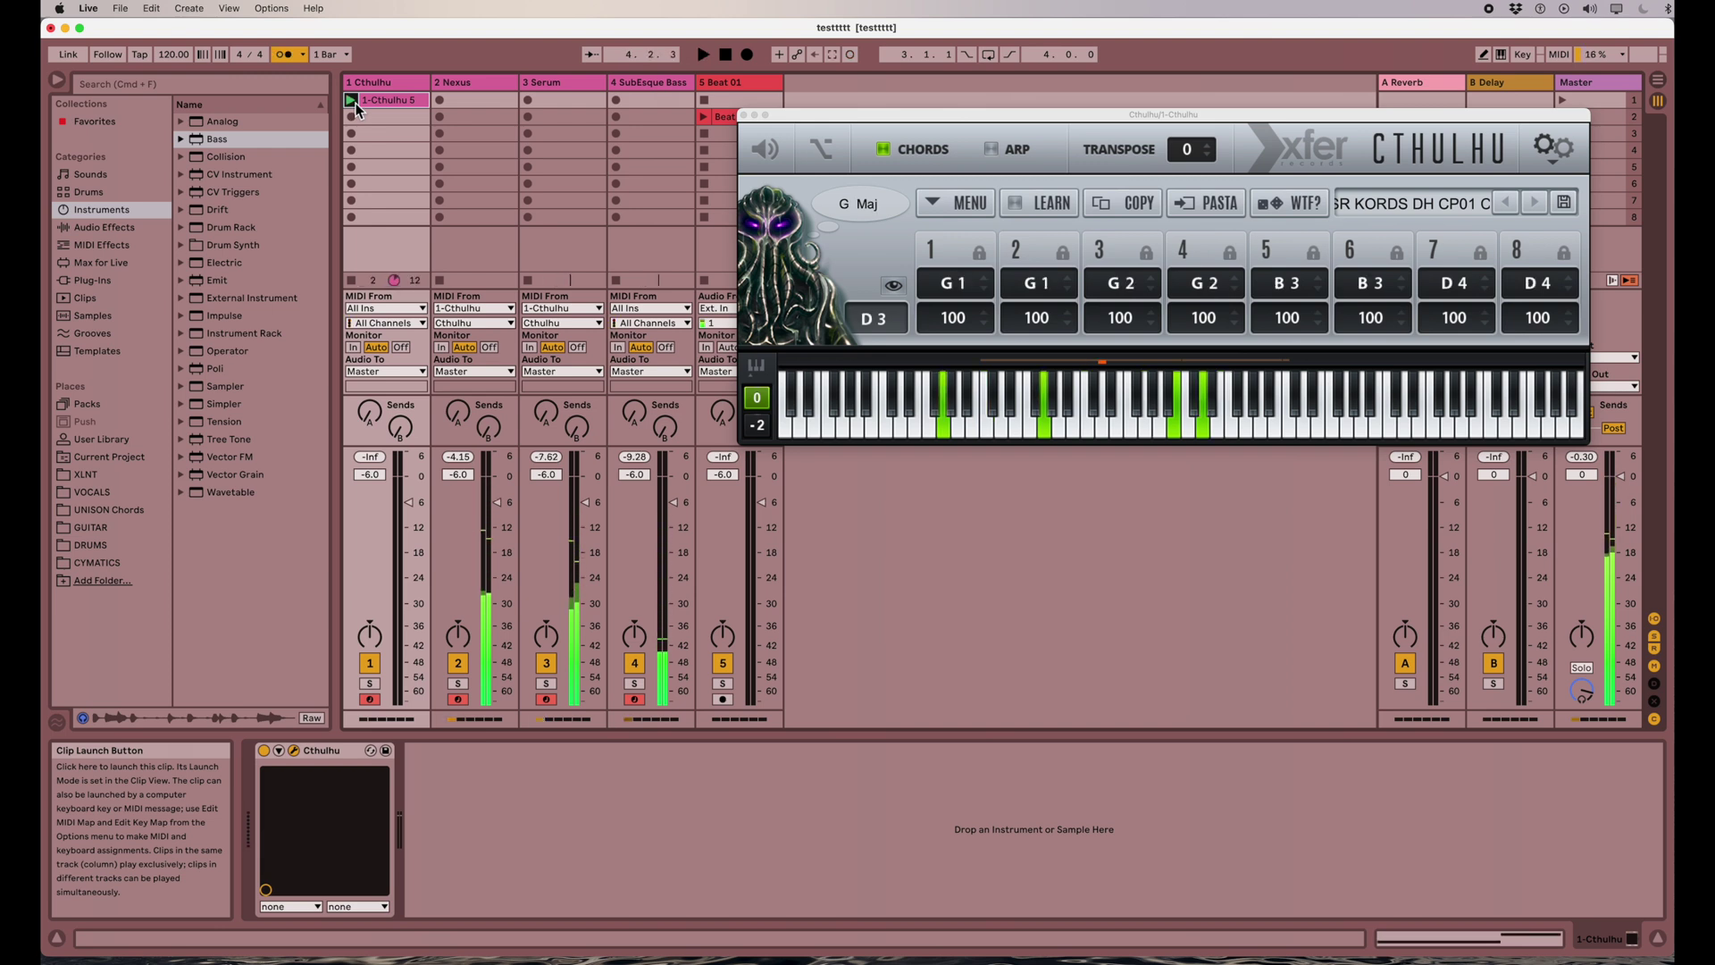
right_click(370, 100)
click(382, 108)
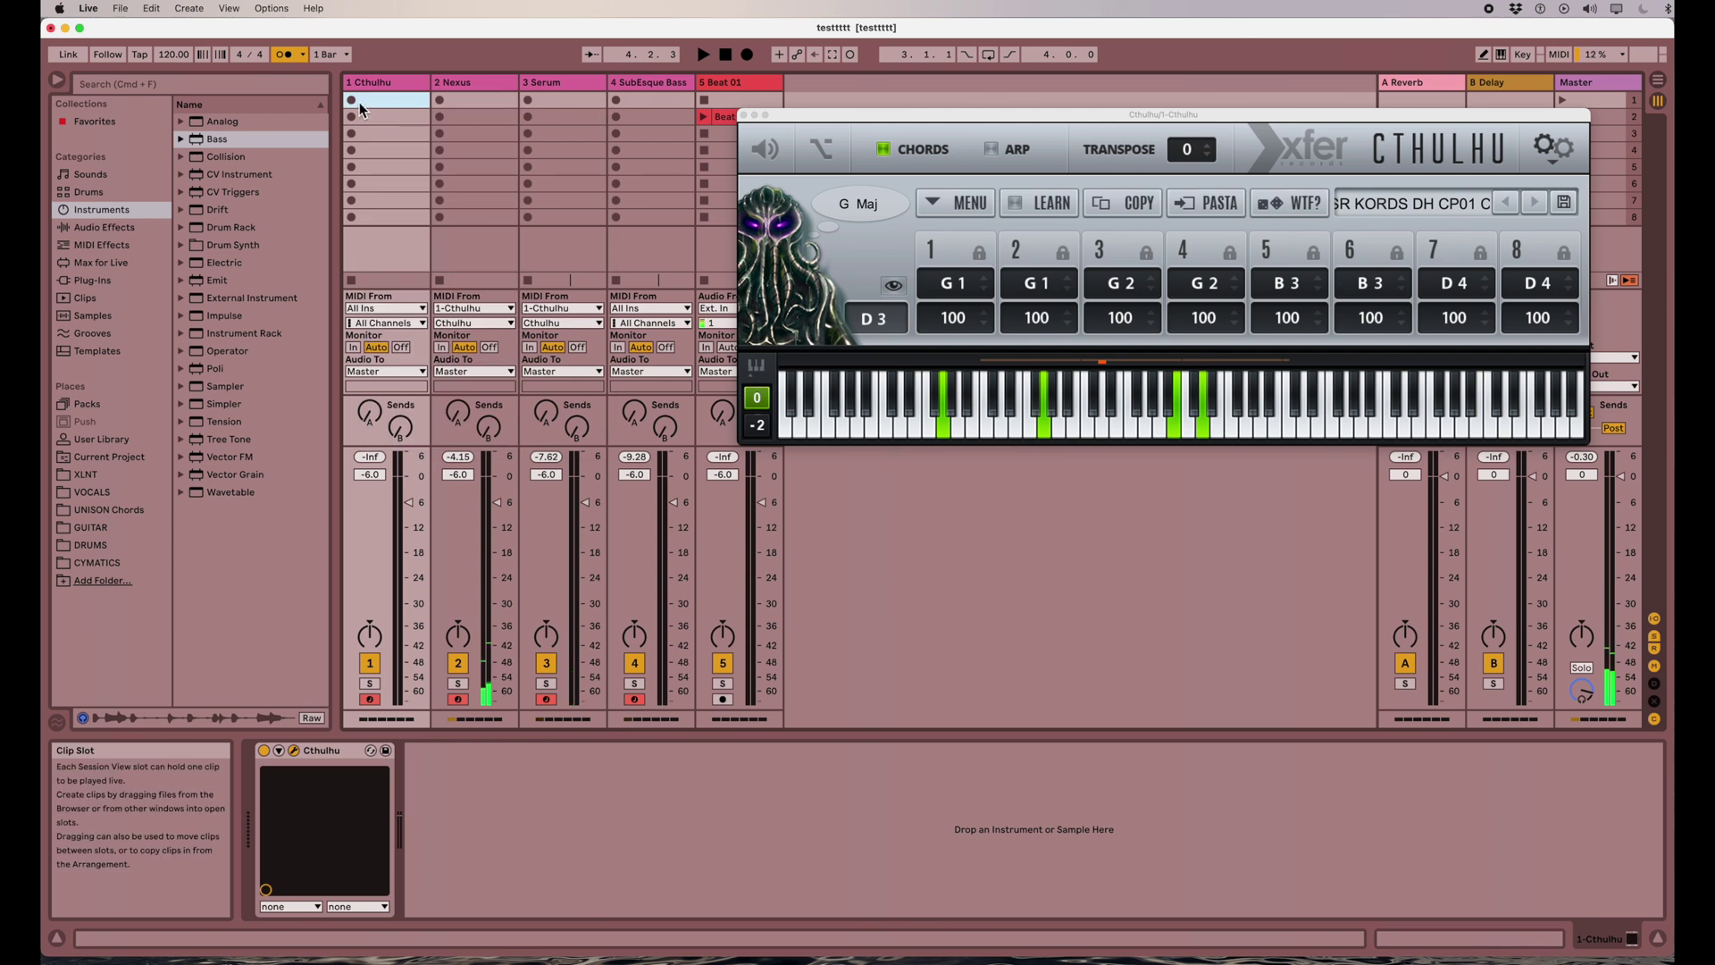
Step: Record a fresh chord clip, 1-Cthulhu 6, in that slot for about 24 bars
click(354, 102)
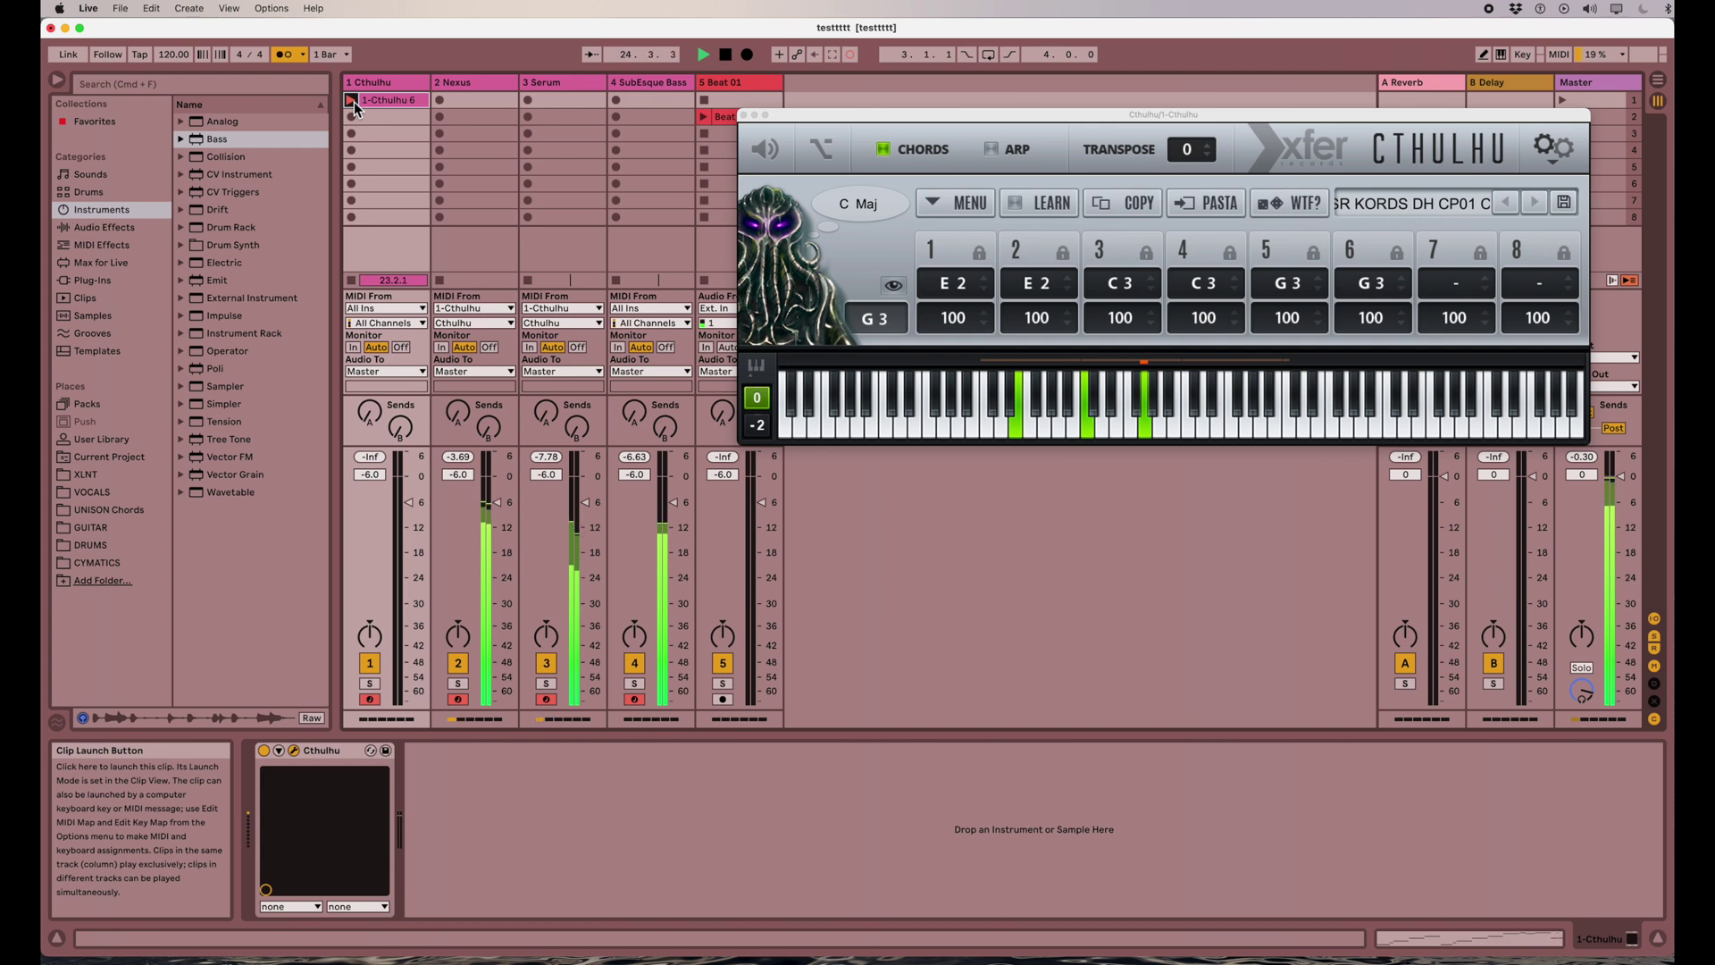
click(354, 102)
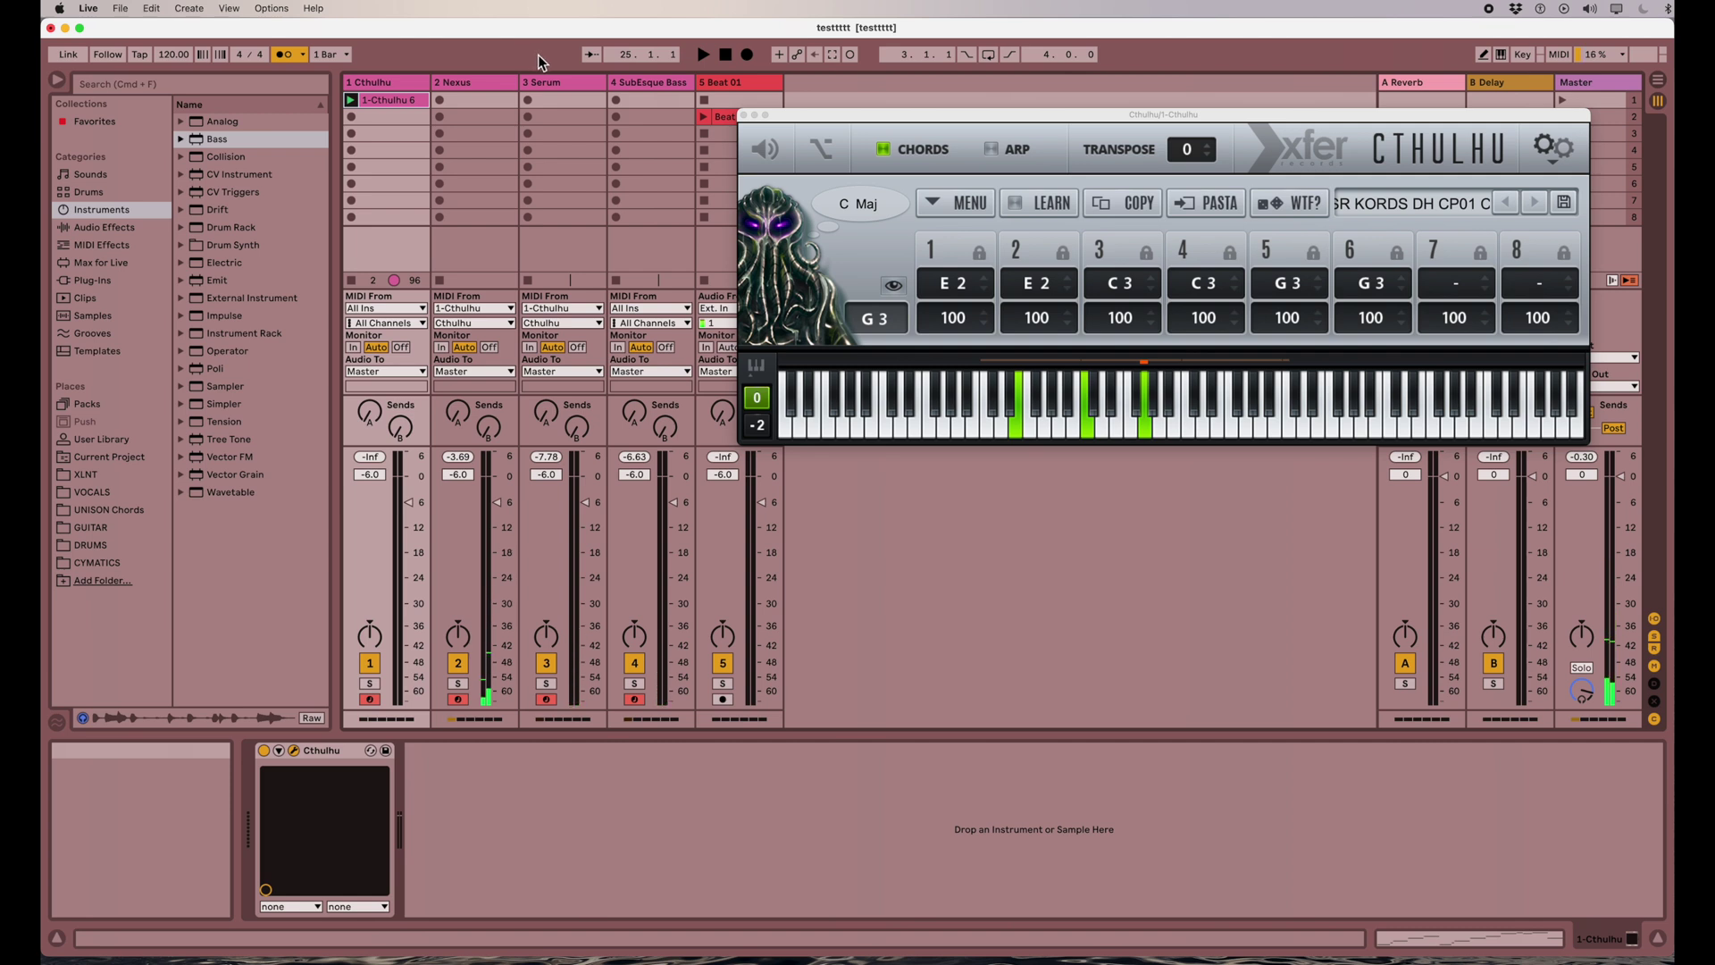
click(743, 115)
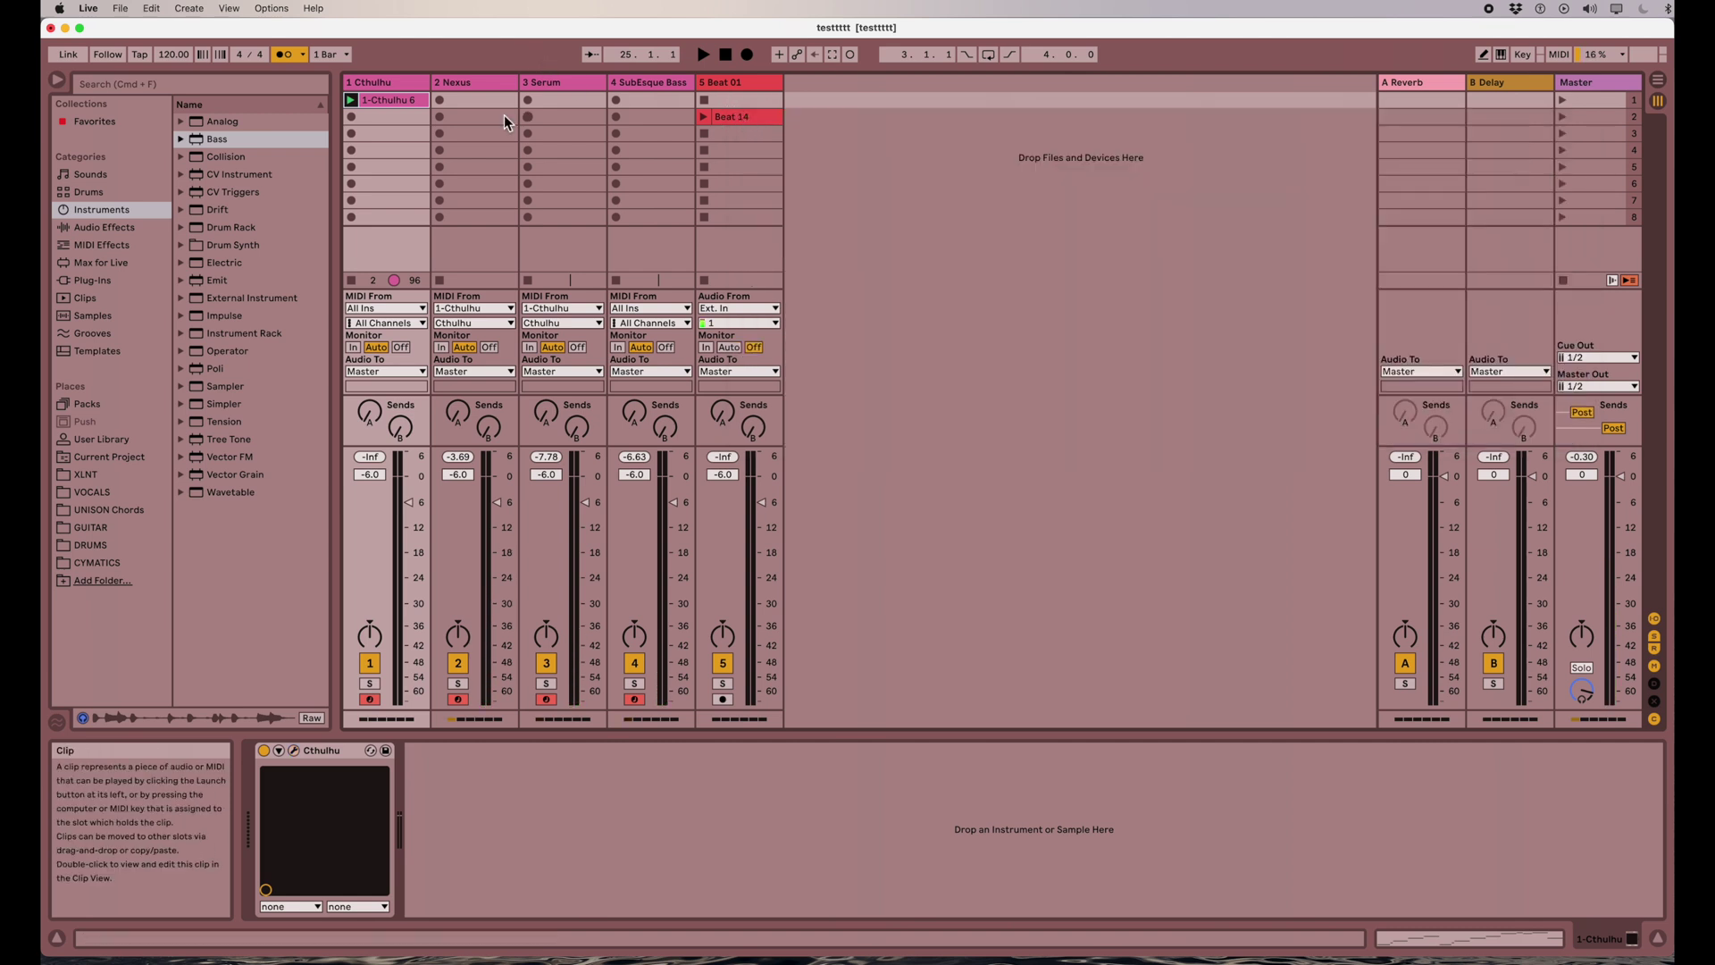
Step: Show 1-Cthulhu 6's notes in an enlarged note editor and start playback
click(390, 101)
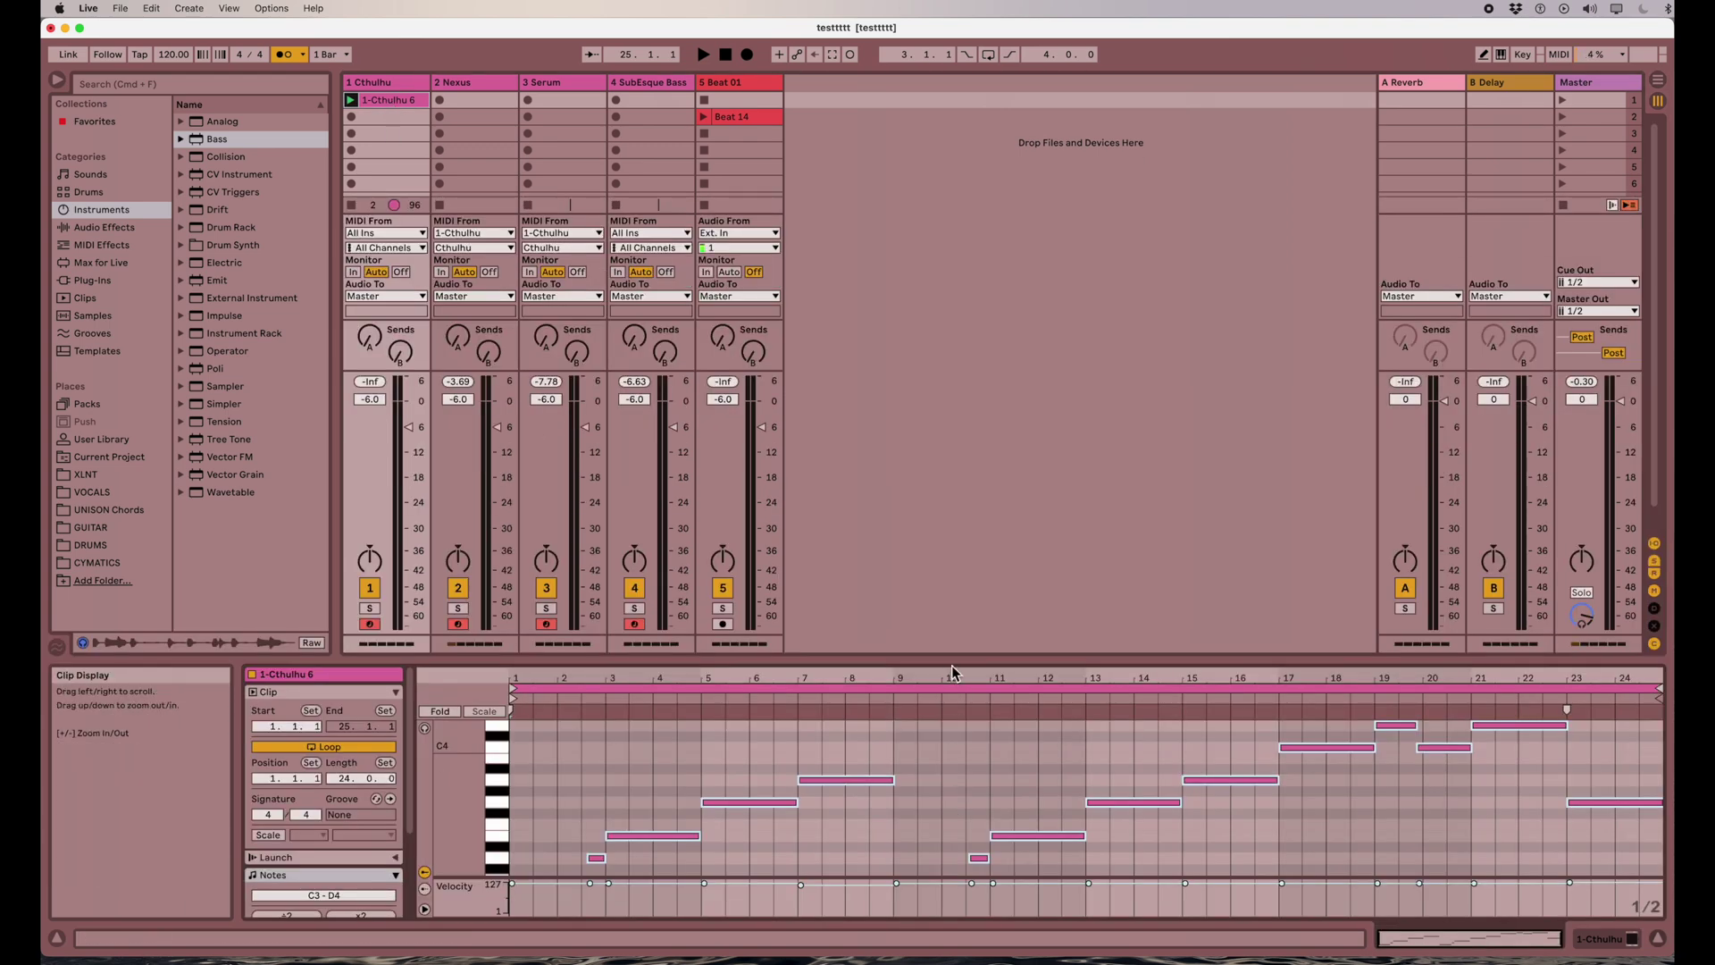
drag(954, 662, 954, 513)
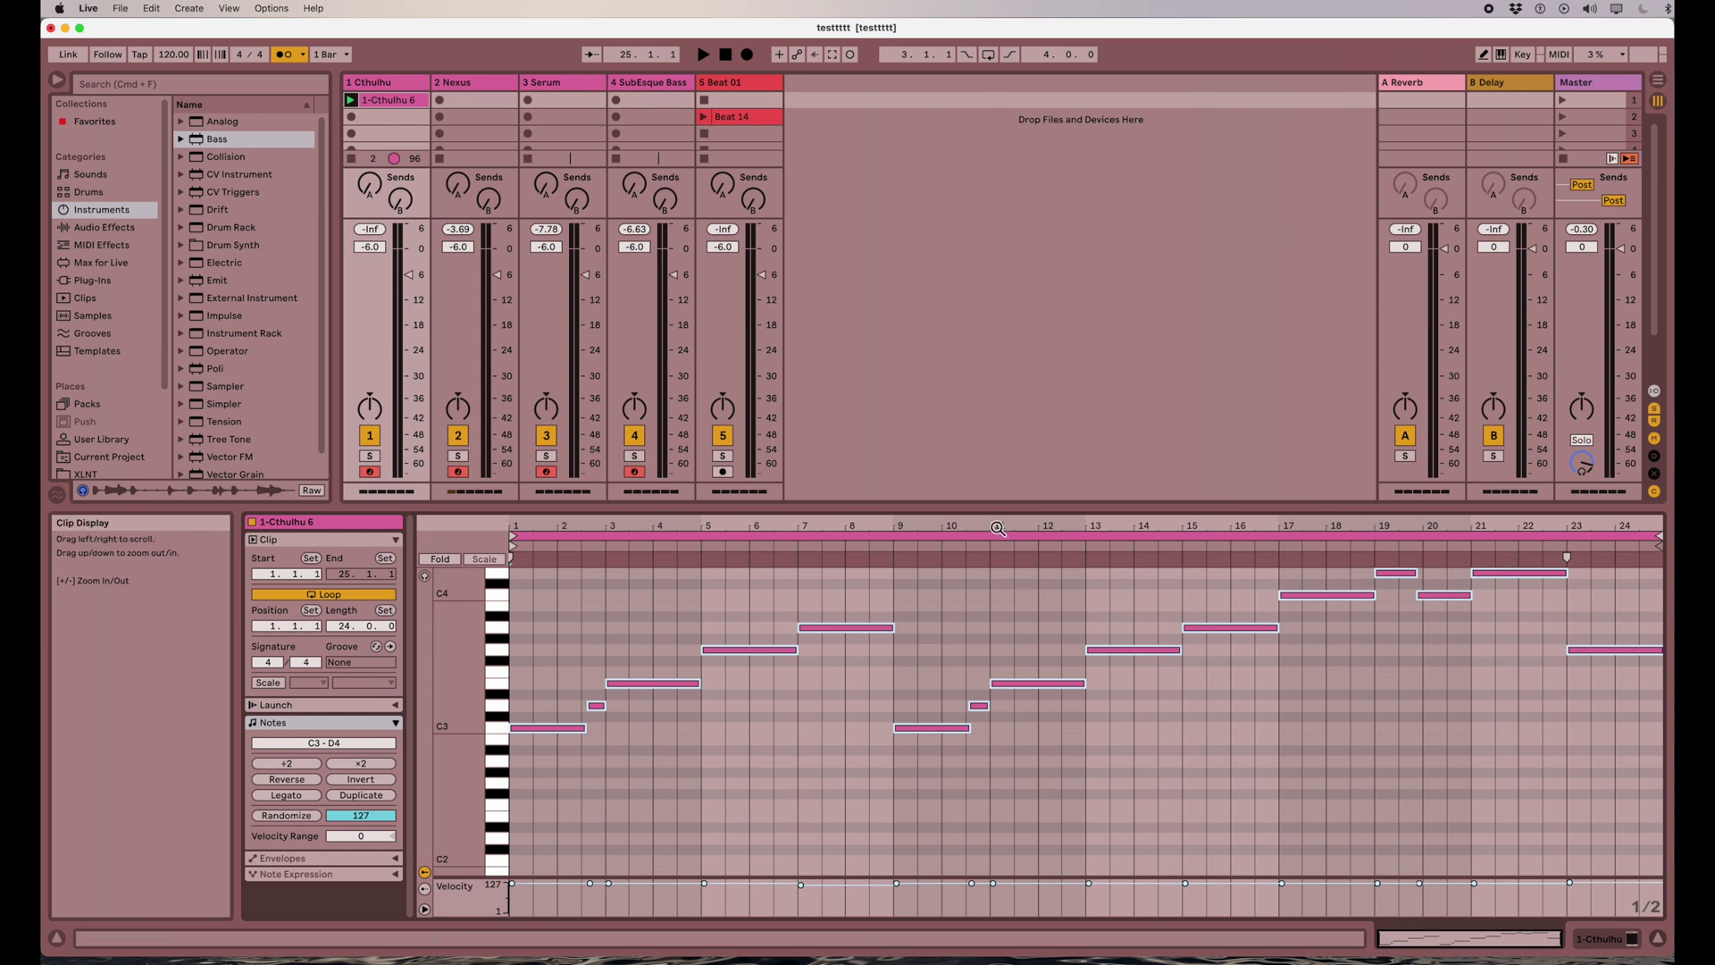
drag(988, 513, 988, 530)
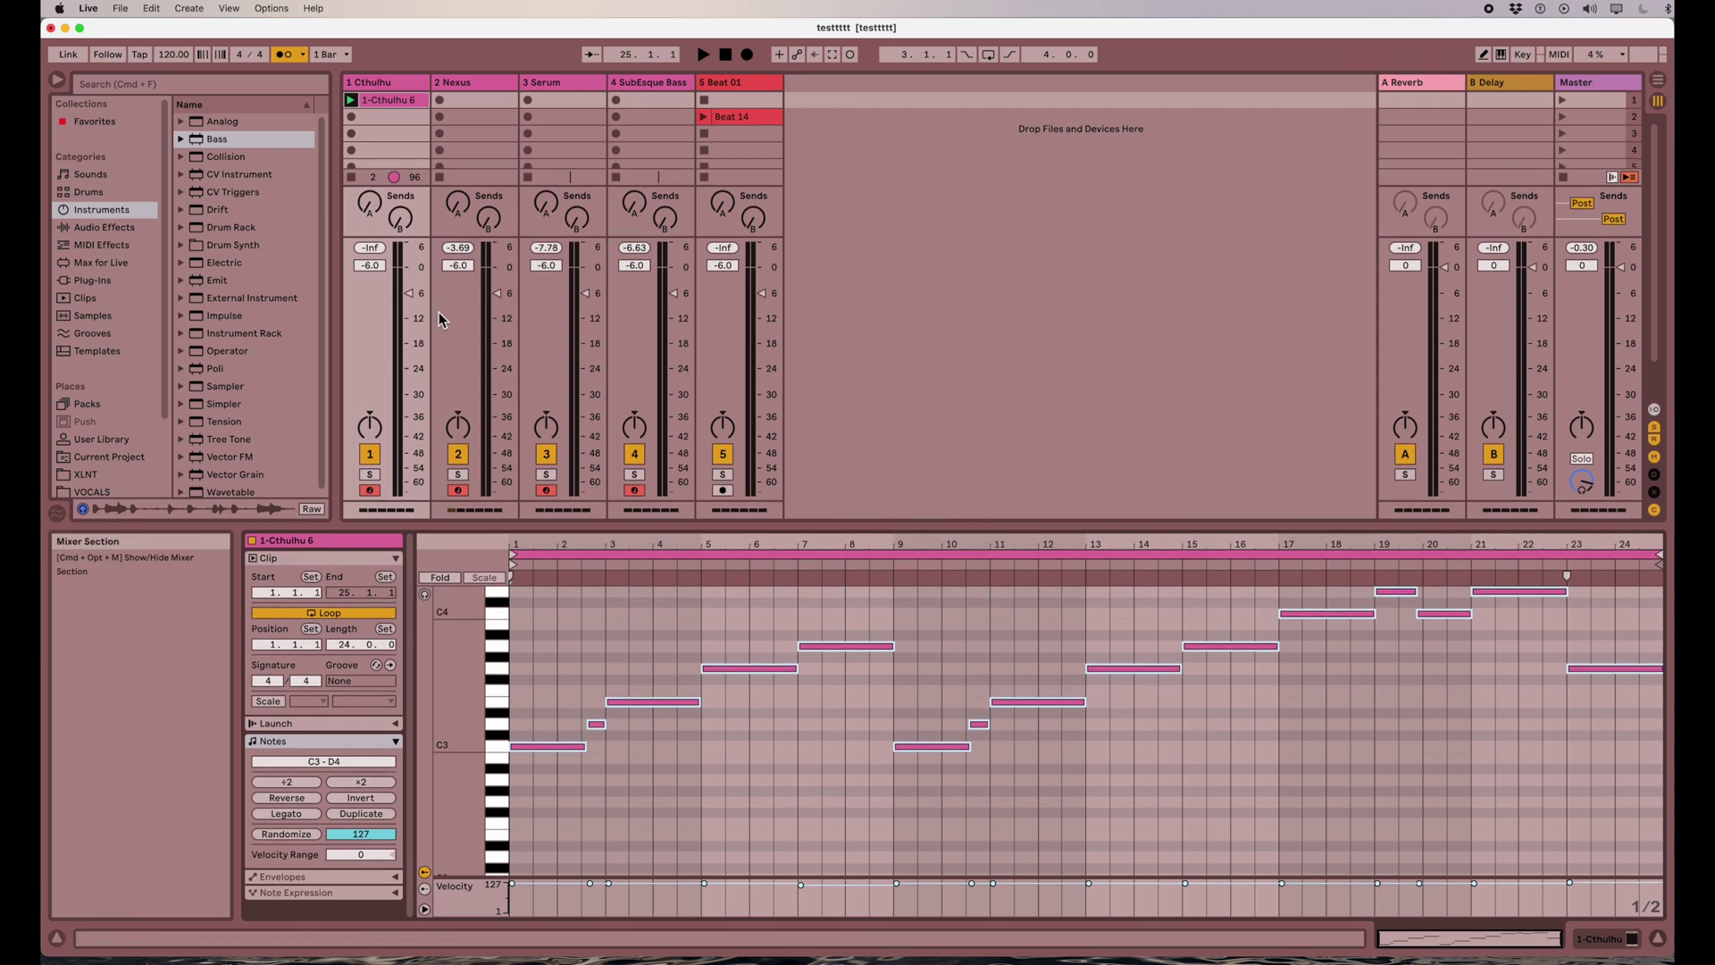
key(space)
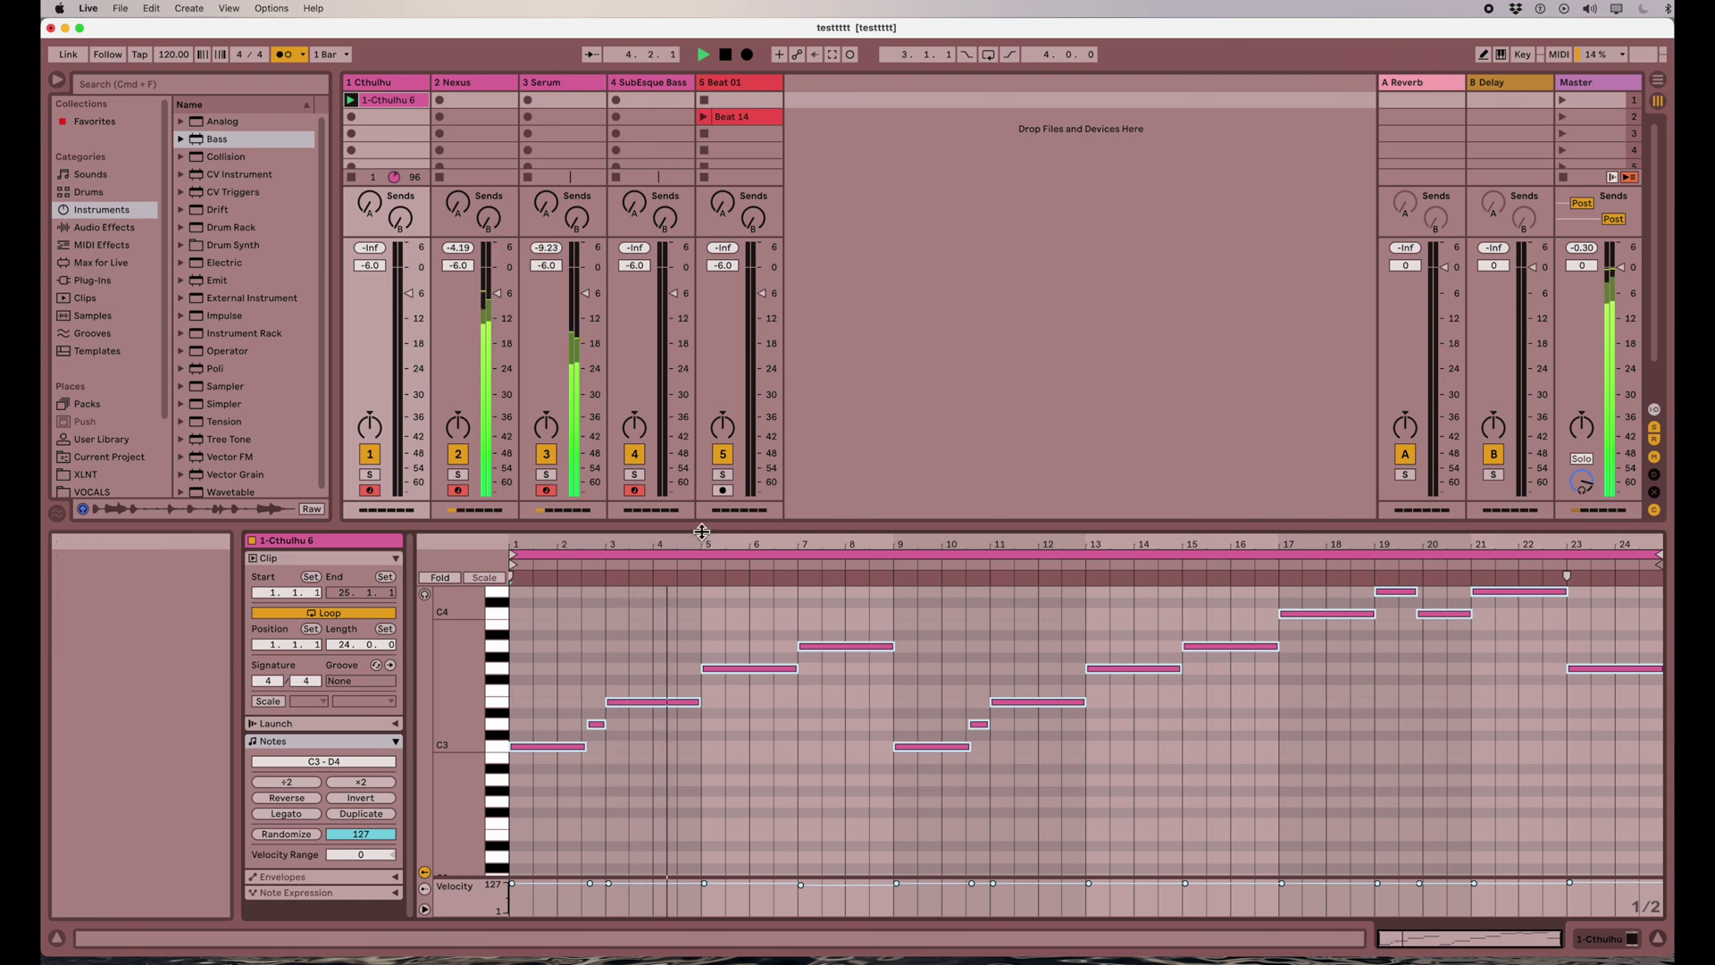
Step: Route the SubEsque Bass track's MIDI input from 1-Cthulhu, channel Cthulhu
key(super+alt+i)
key(space)
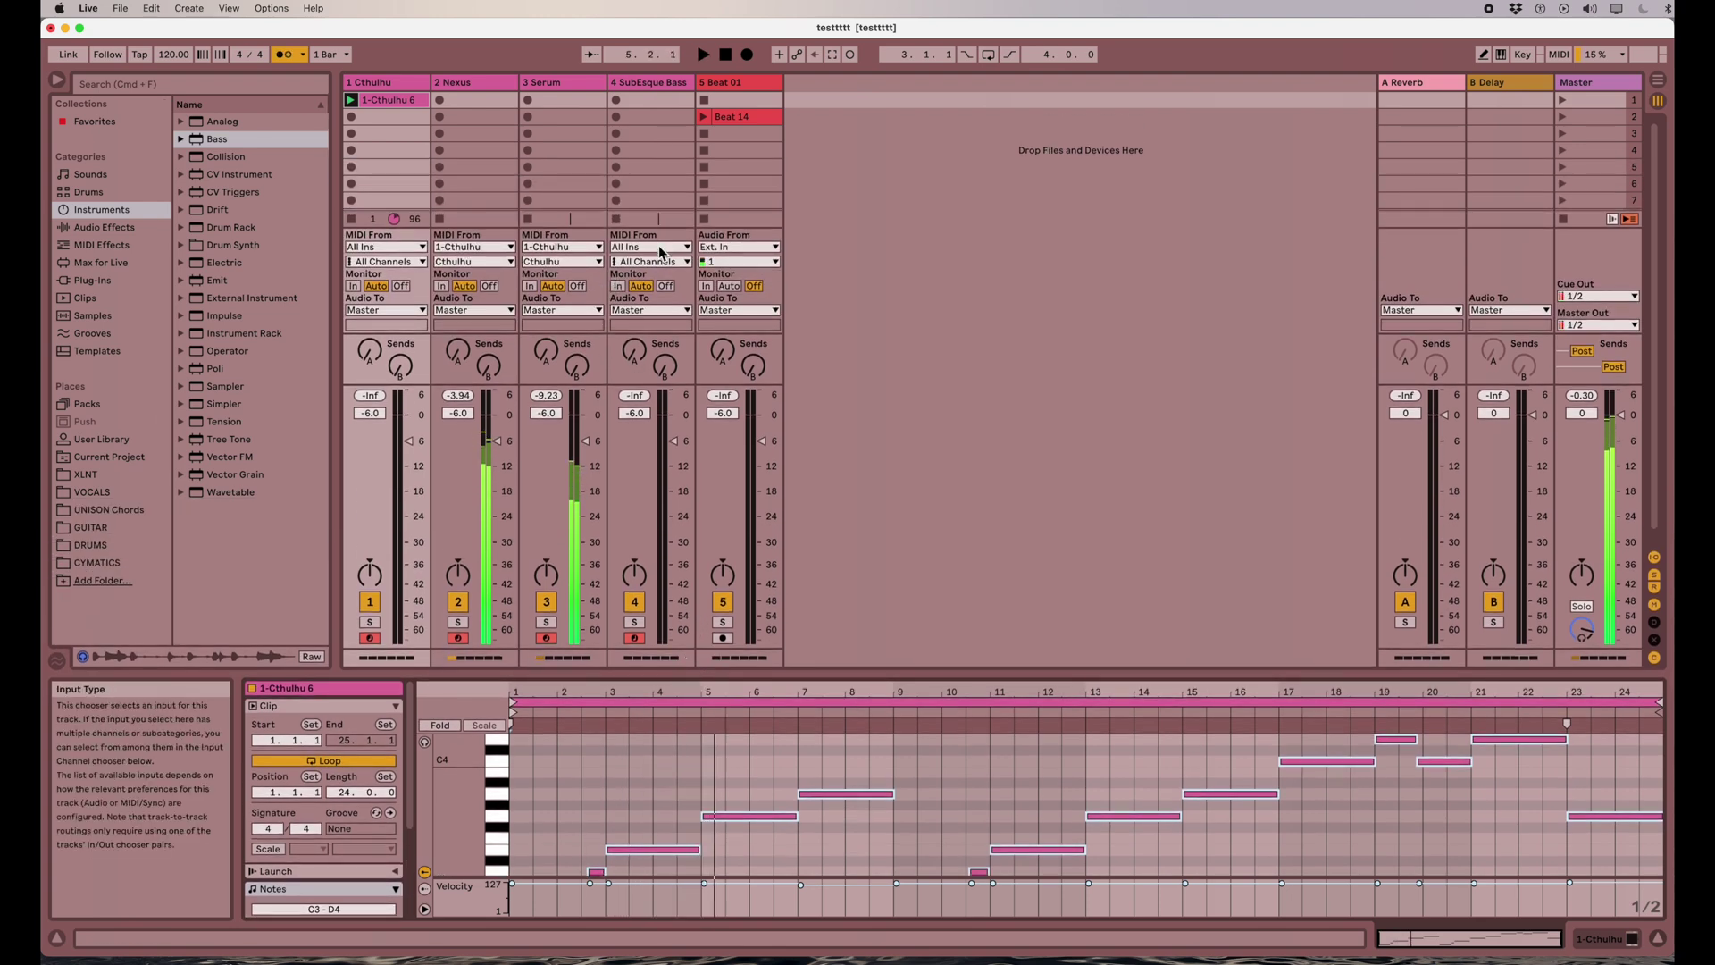
click(650, 246)
click(641, 319)
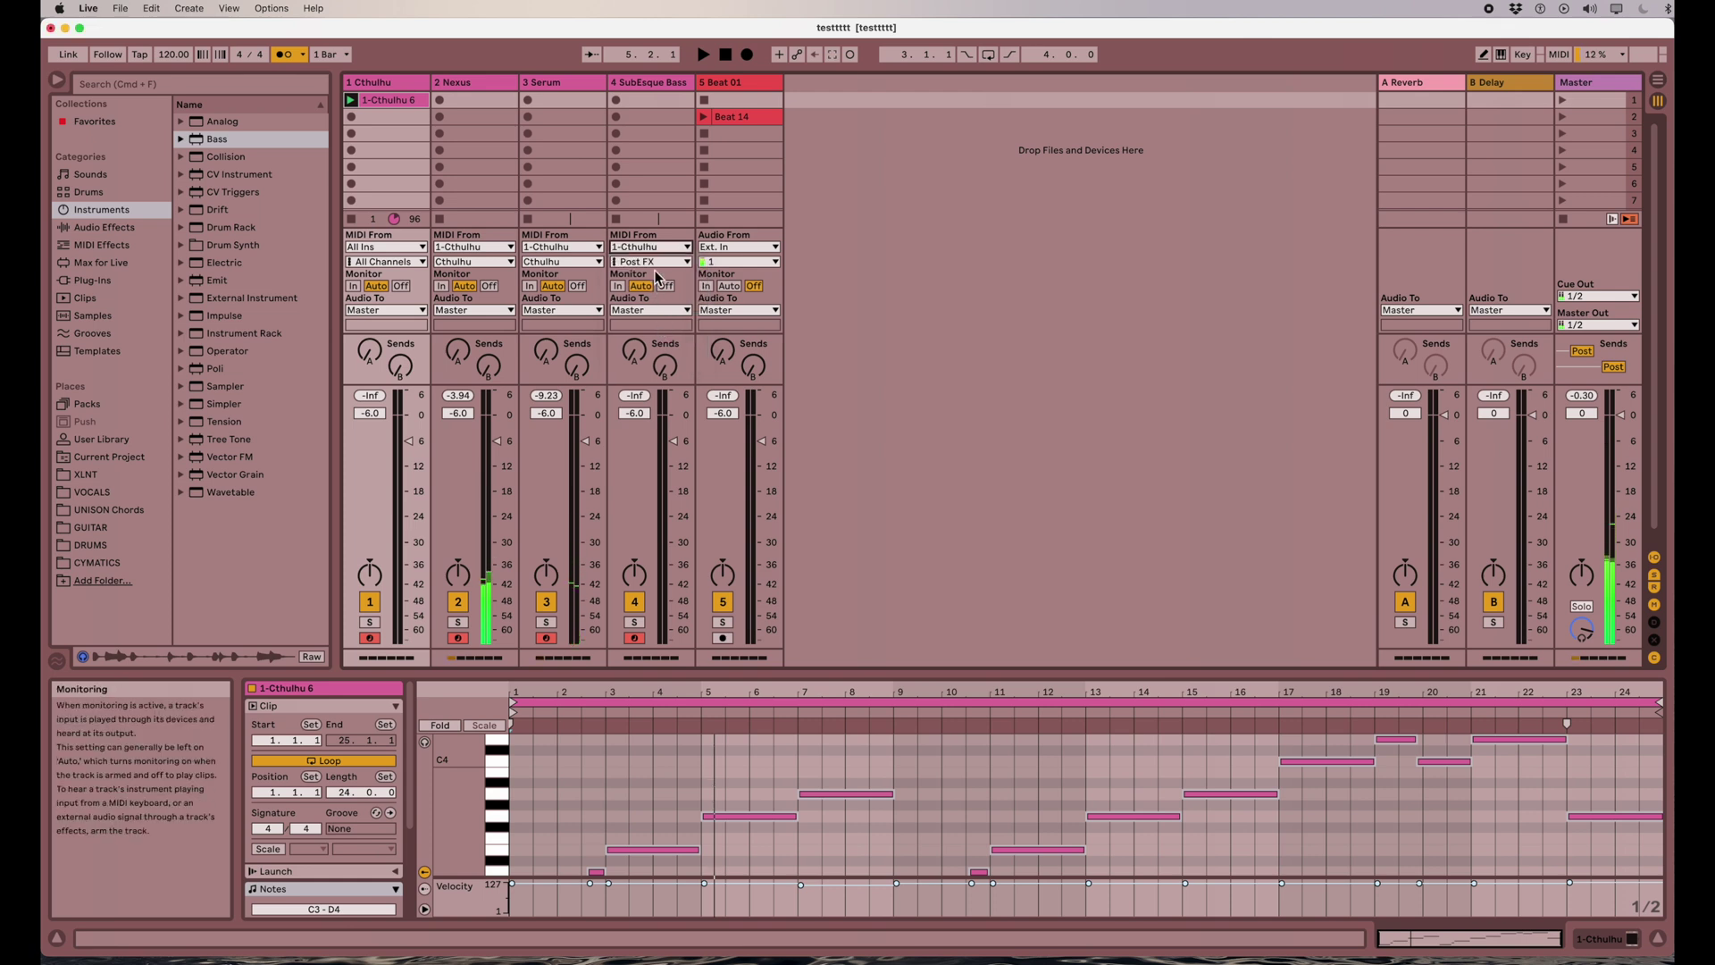
click(650, 260)
click(653, 307)
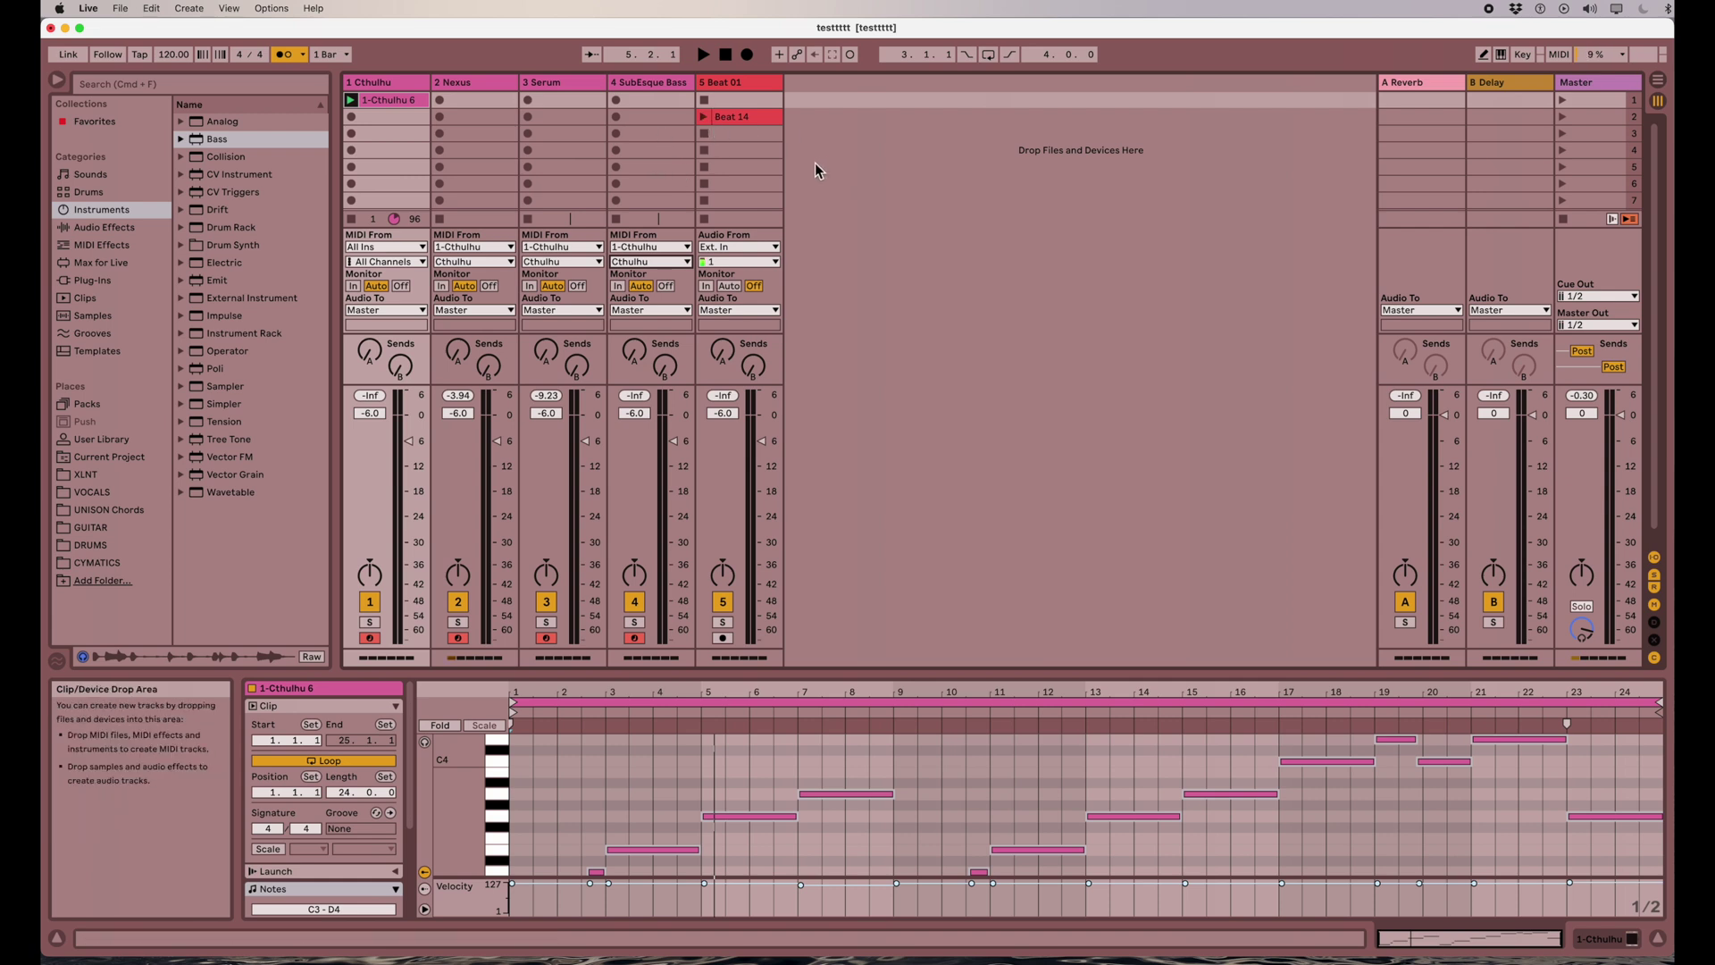
Step: Start playback and raise the SubEsque Bass volume from -6.0 to -2.1 dB
key(space)
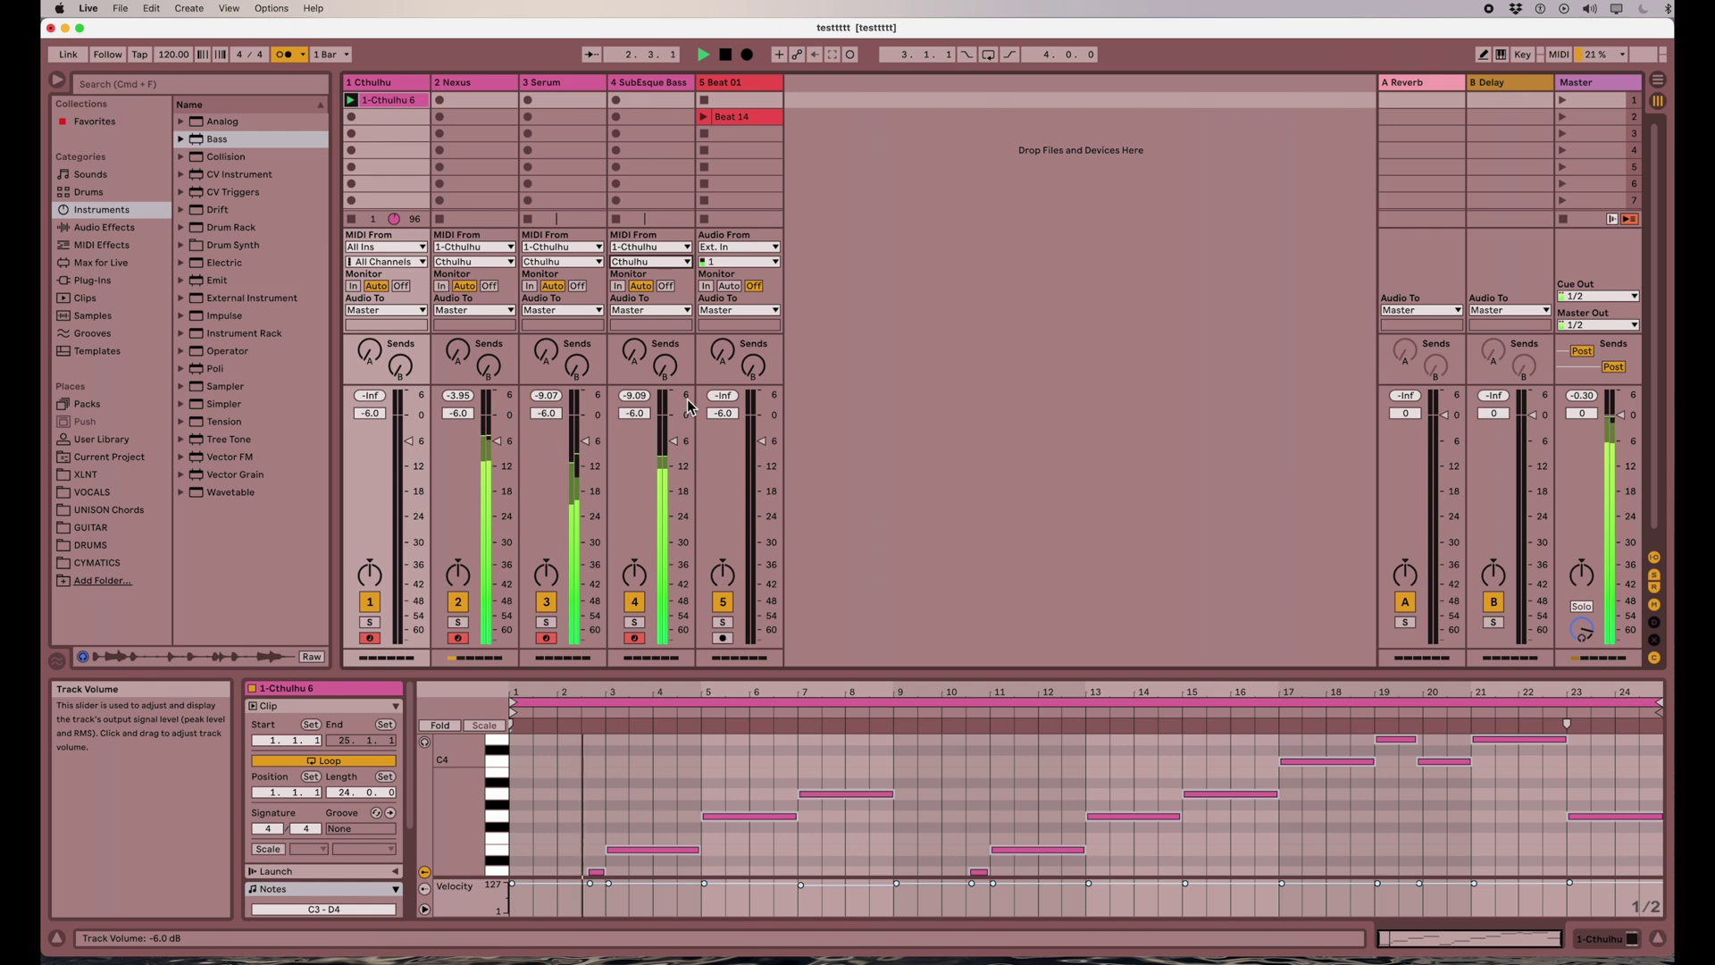
drag(686, 440, 686, 427)
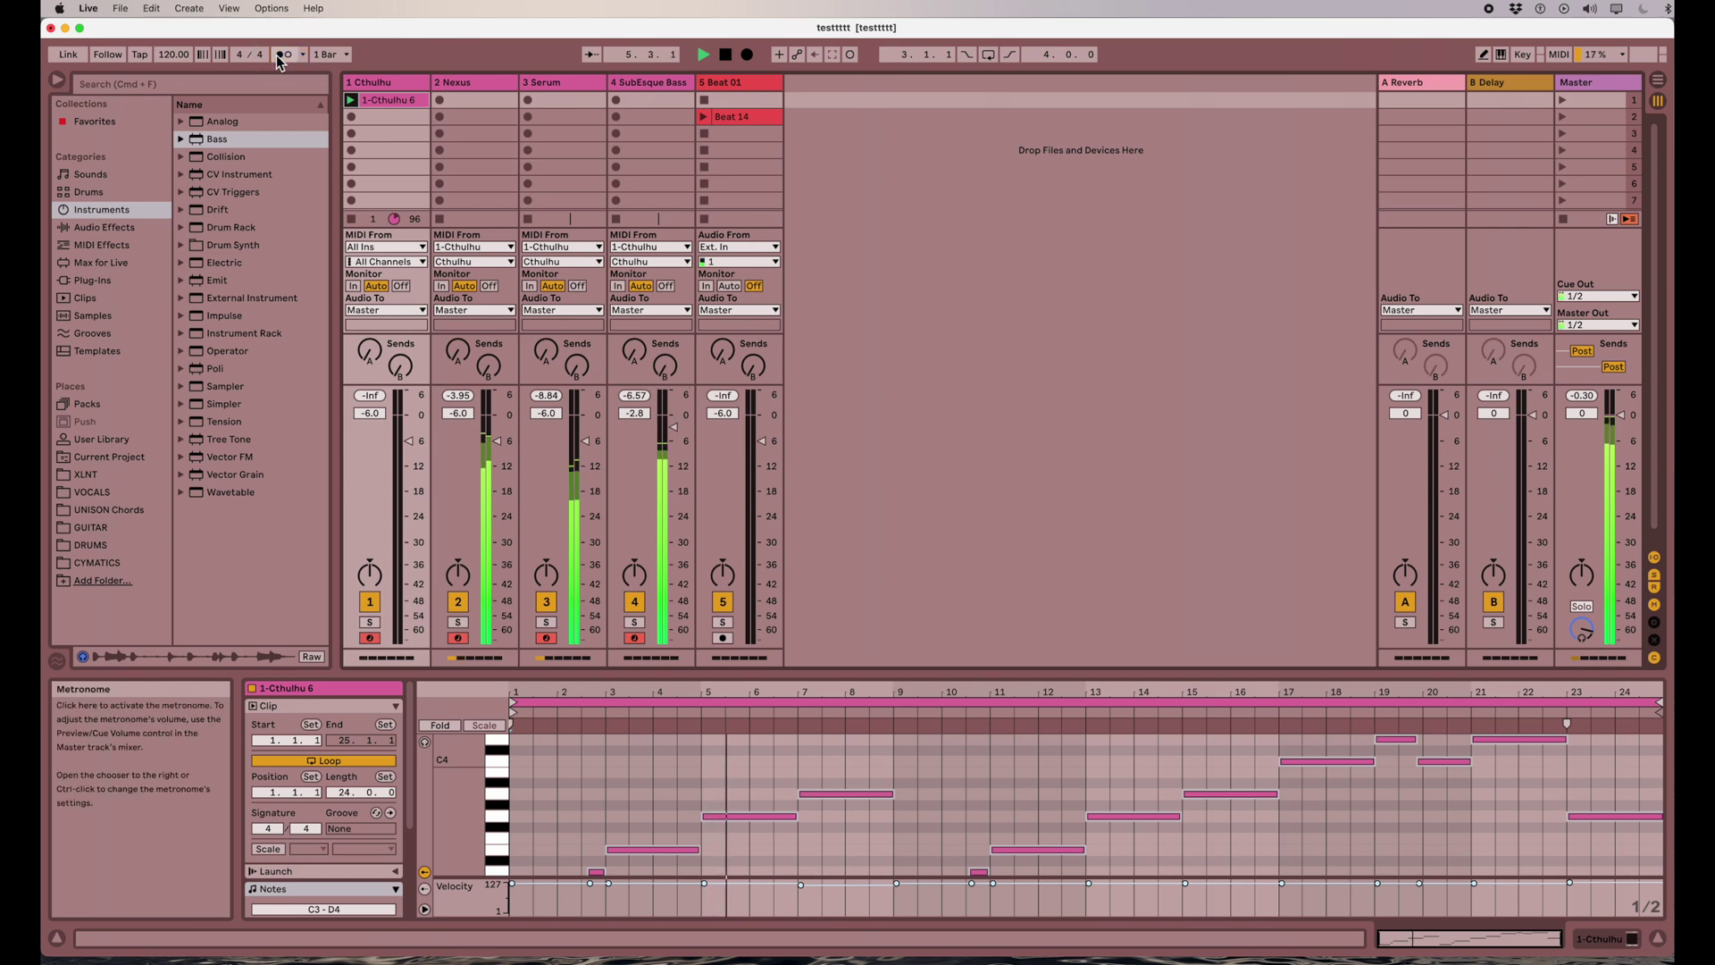
drag(680, 423, 681, 421)
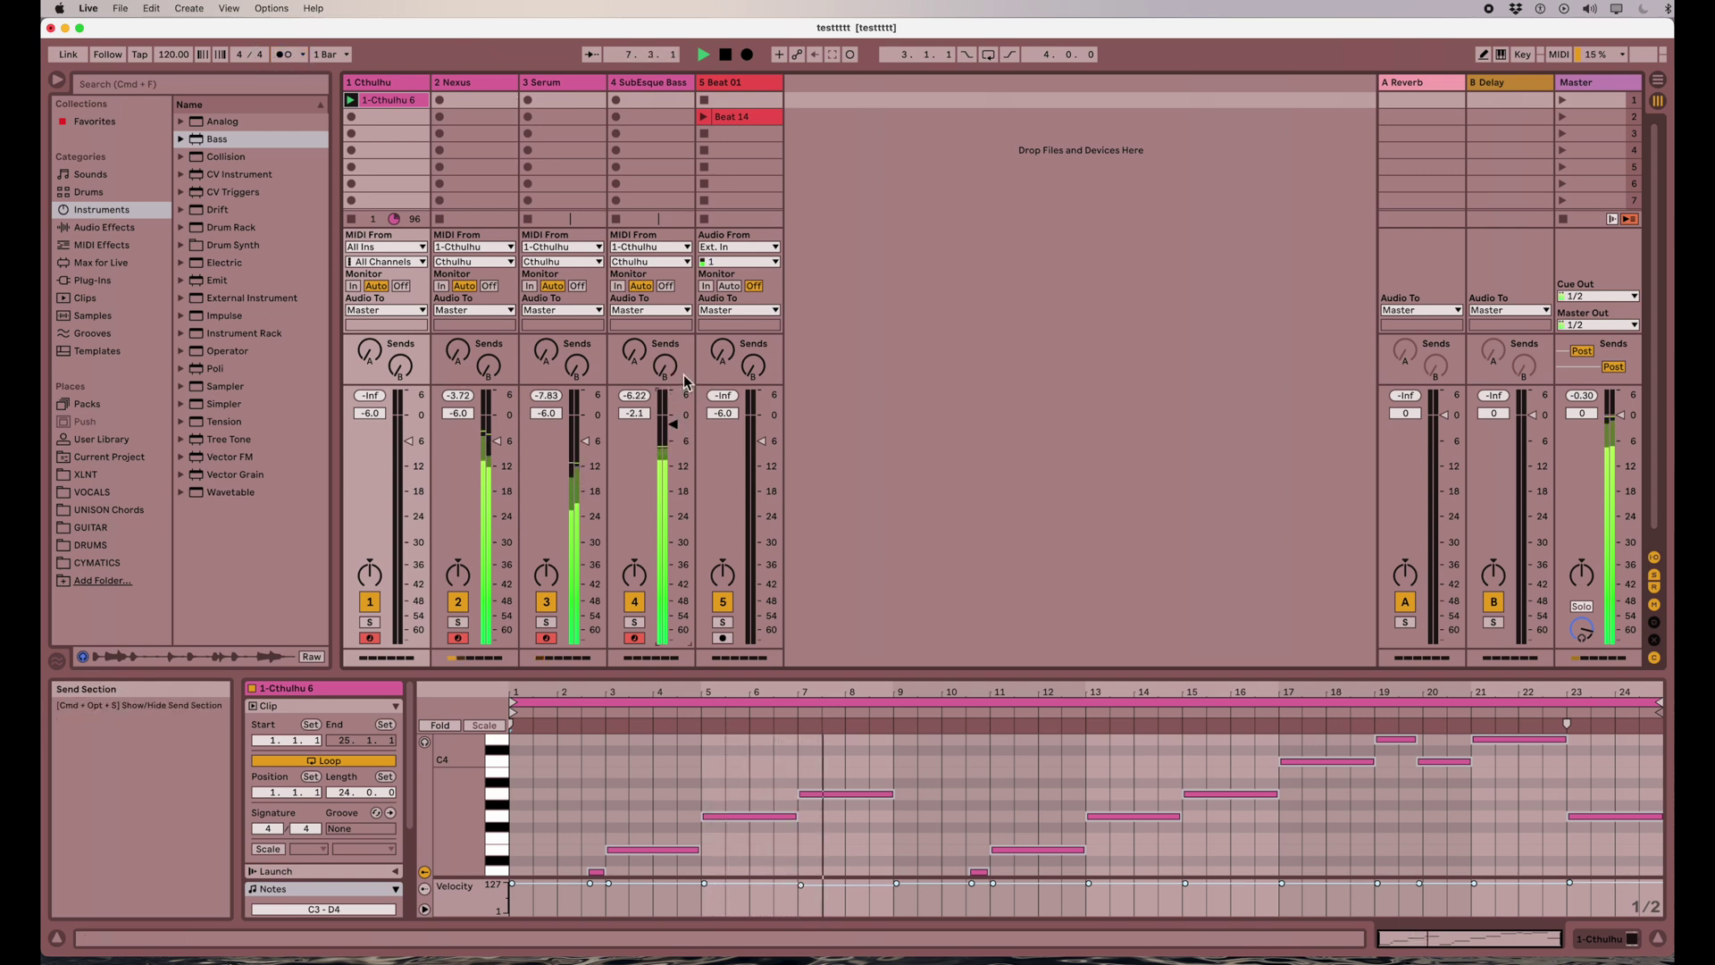
Step: Launch Beat 14, show the 1-Cthulhu 6 notes, and resize the note editor and mixer areas
click(703, 118)
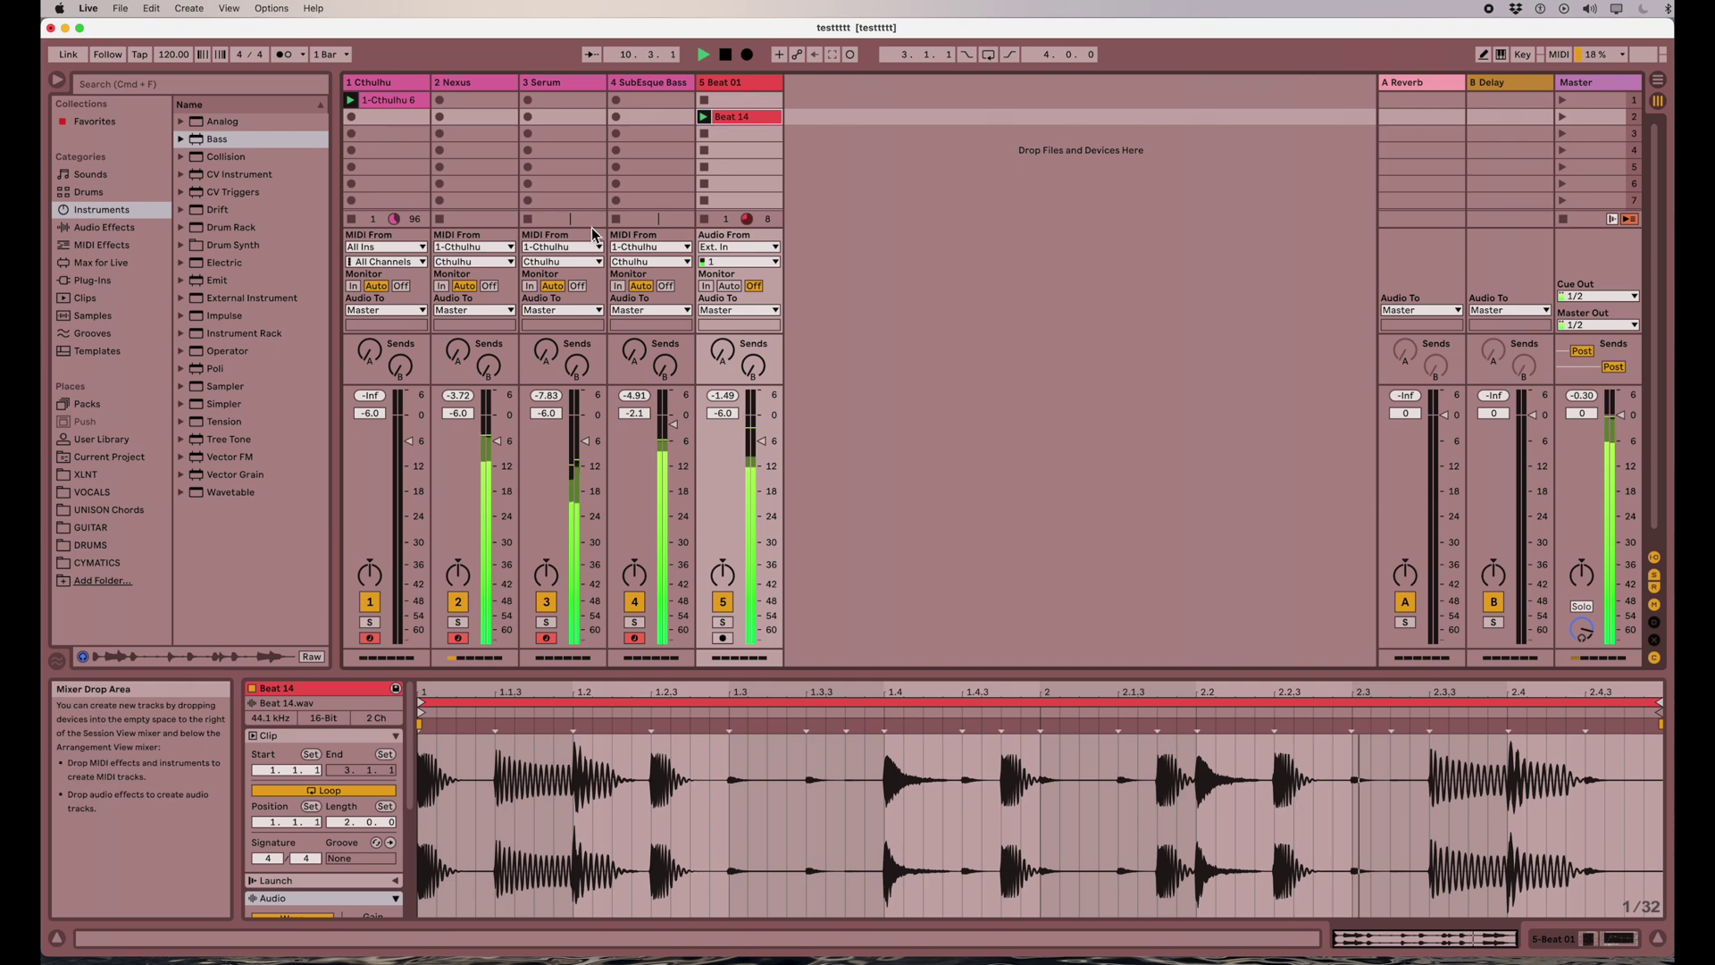
click(416, 101)
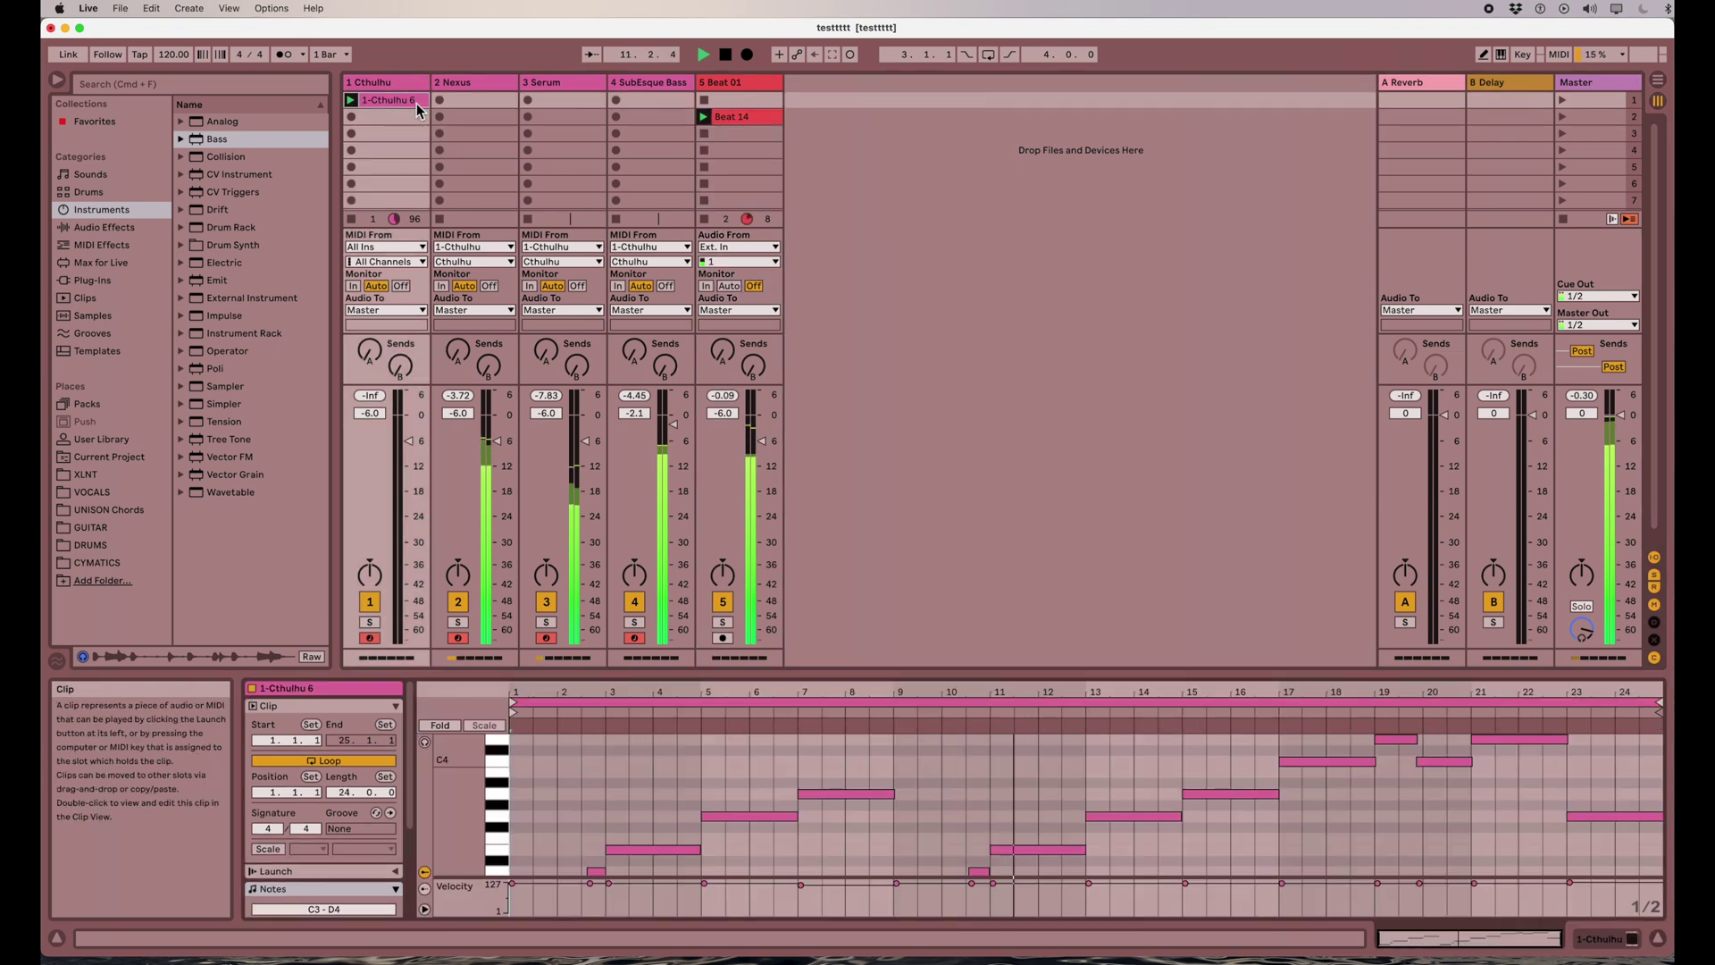
drag(840, 677, 849, 424)
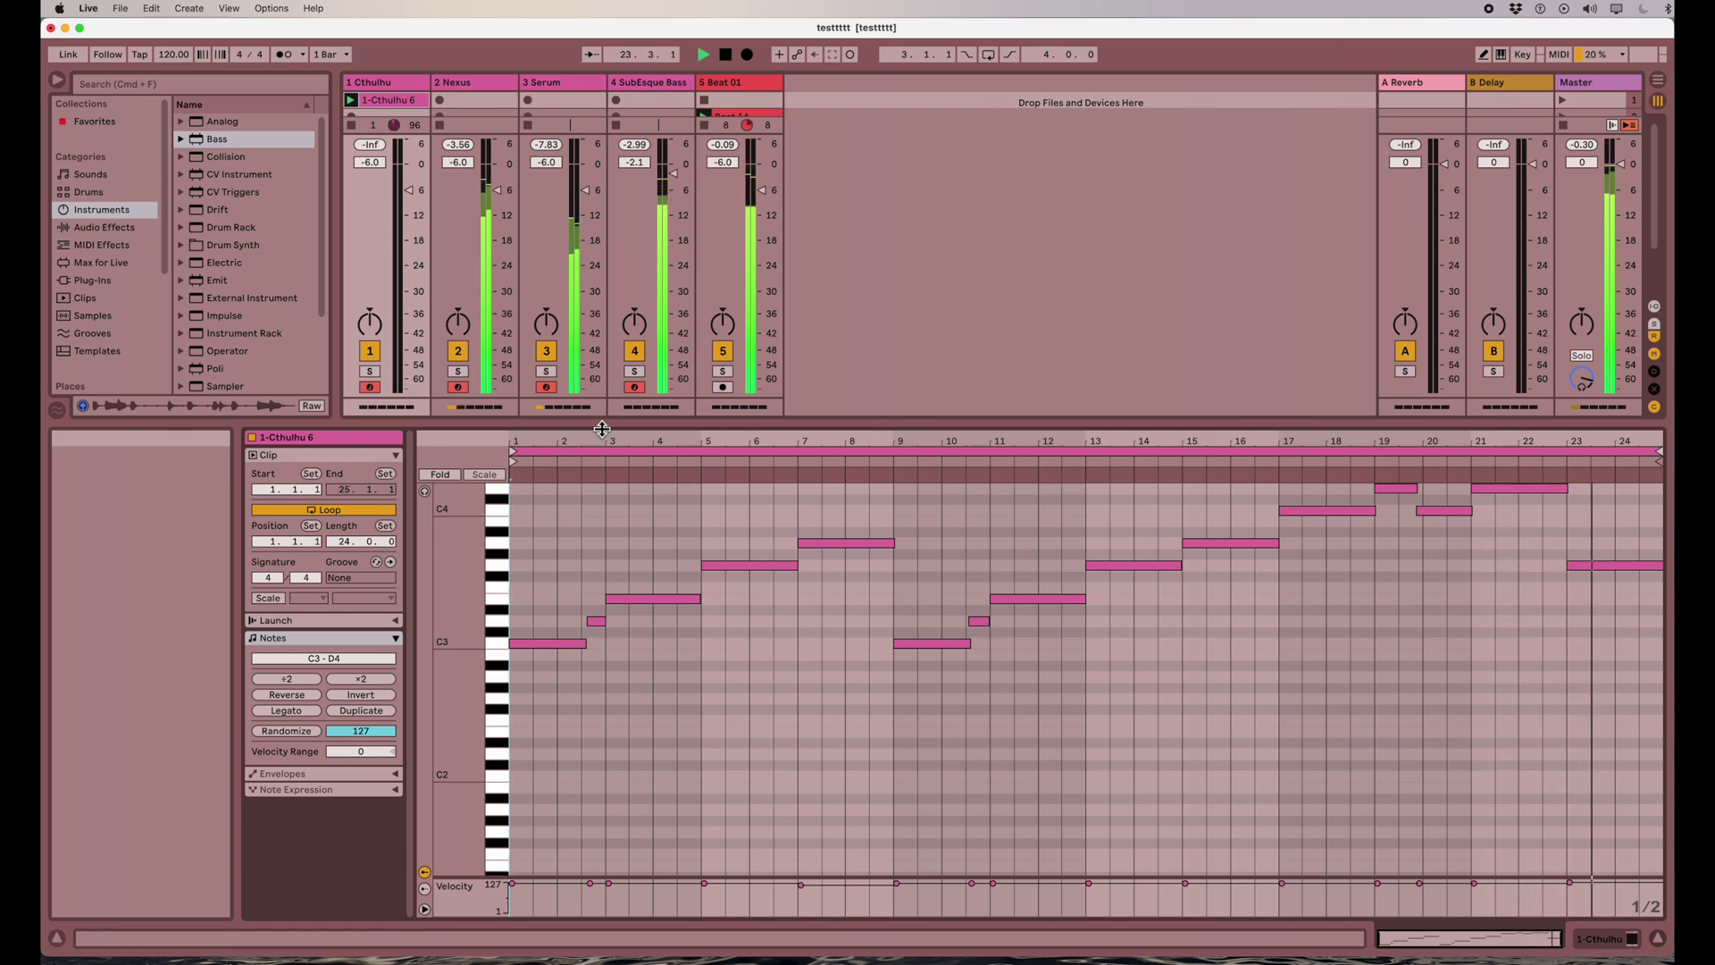
drag(602, 430, 612, 603)
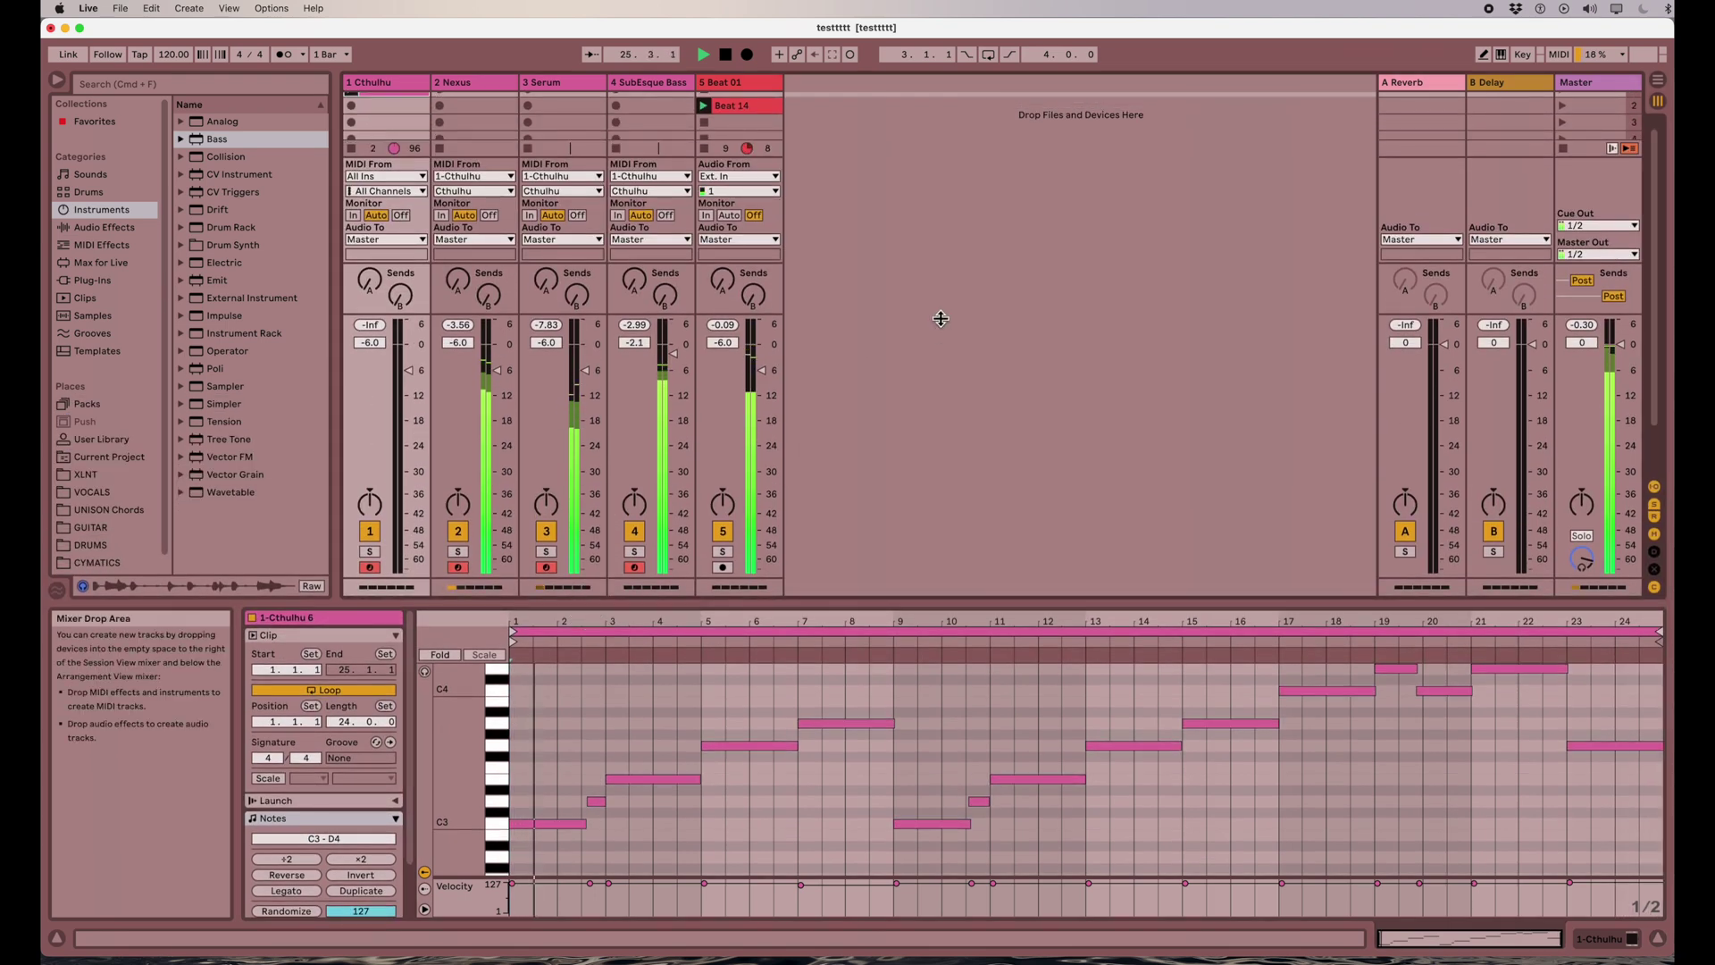
drag(808, 606, 808, 706)
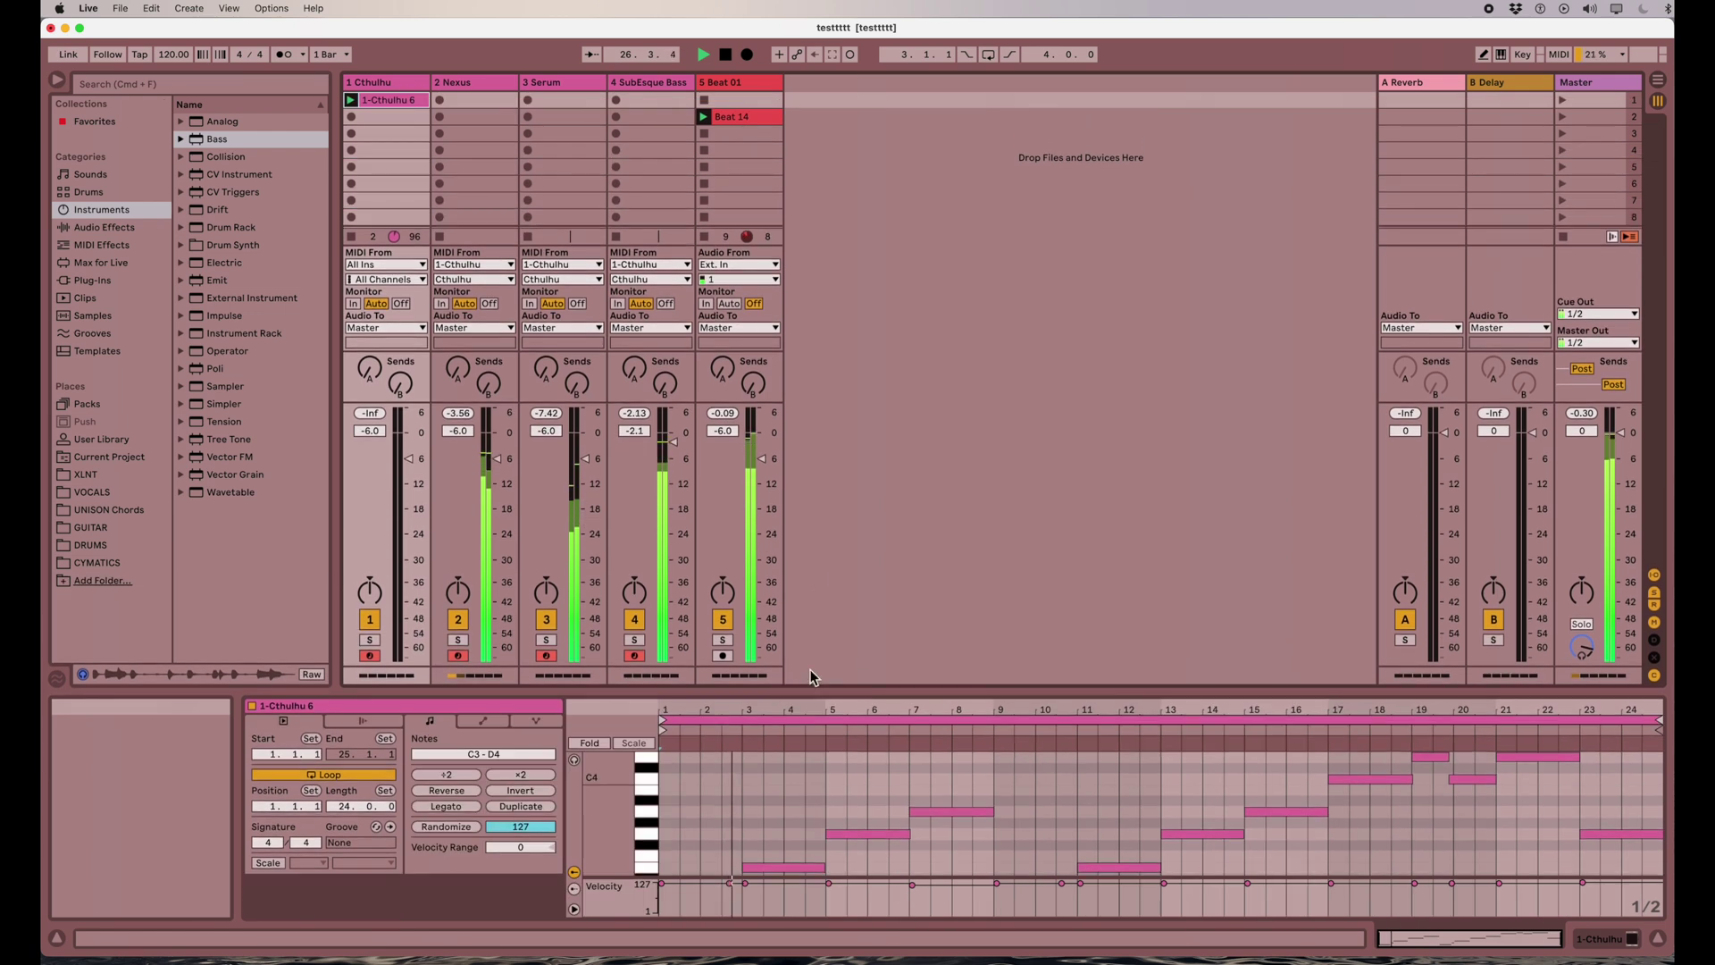
Step: Stop playback, select the empty second Cthulhu slot and turn on the metronome
click(725, 56)
click(377, 117)
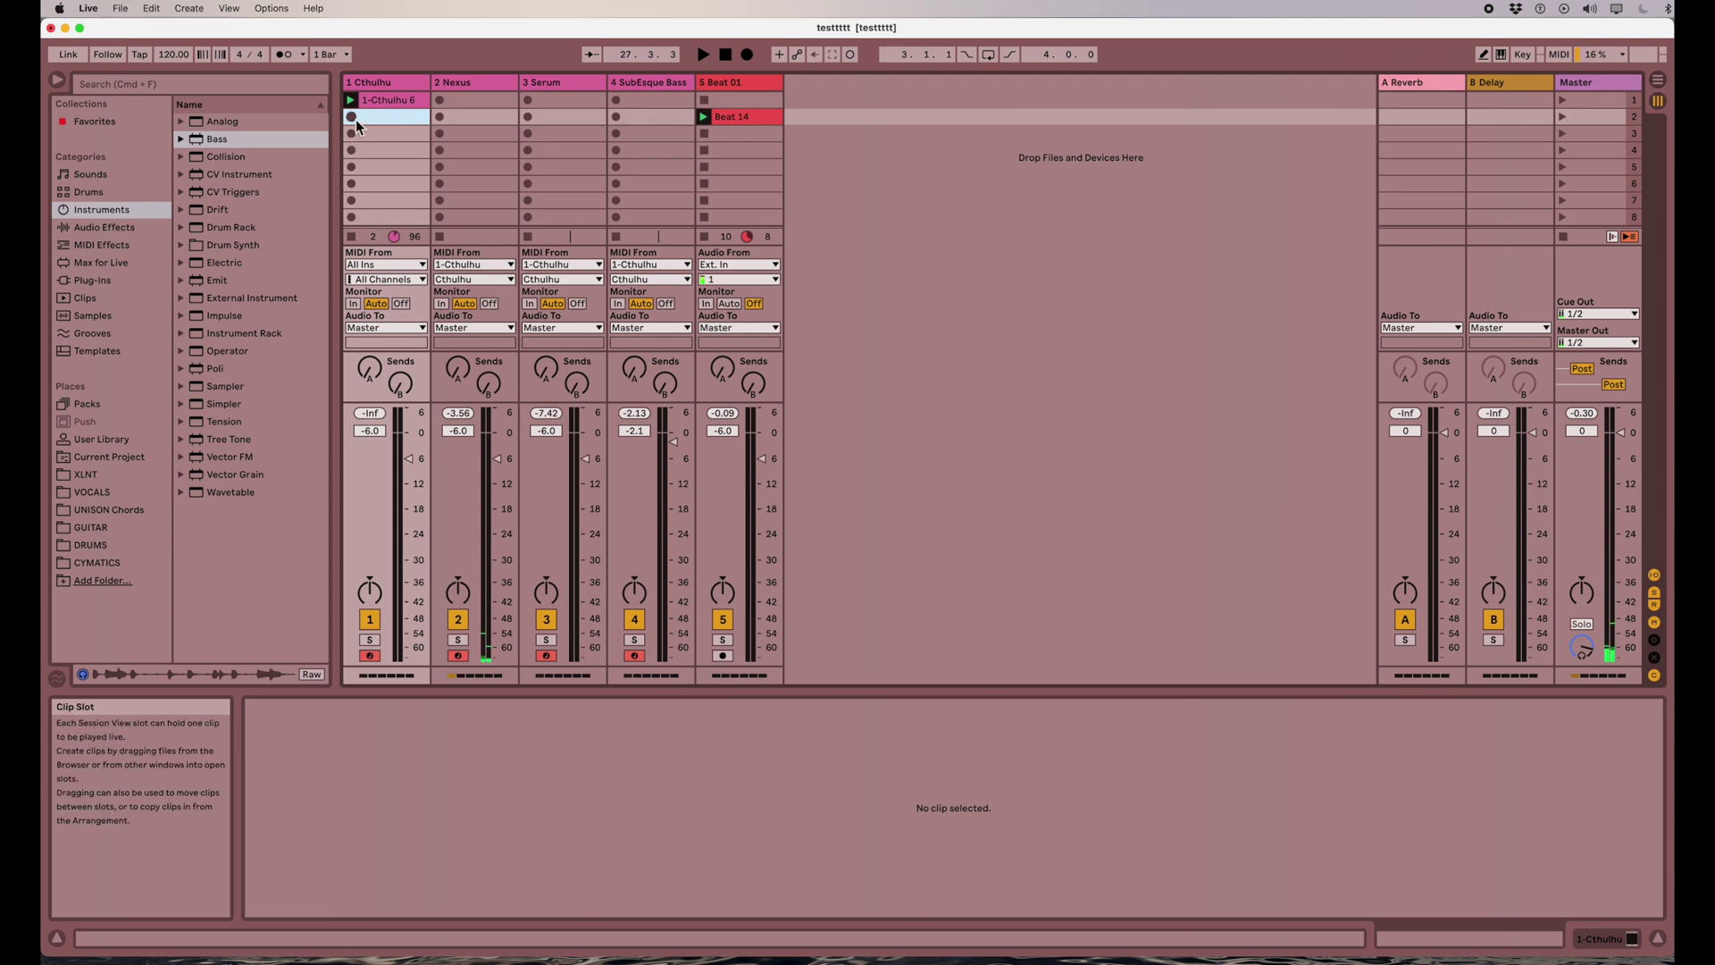
click(284, 54)
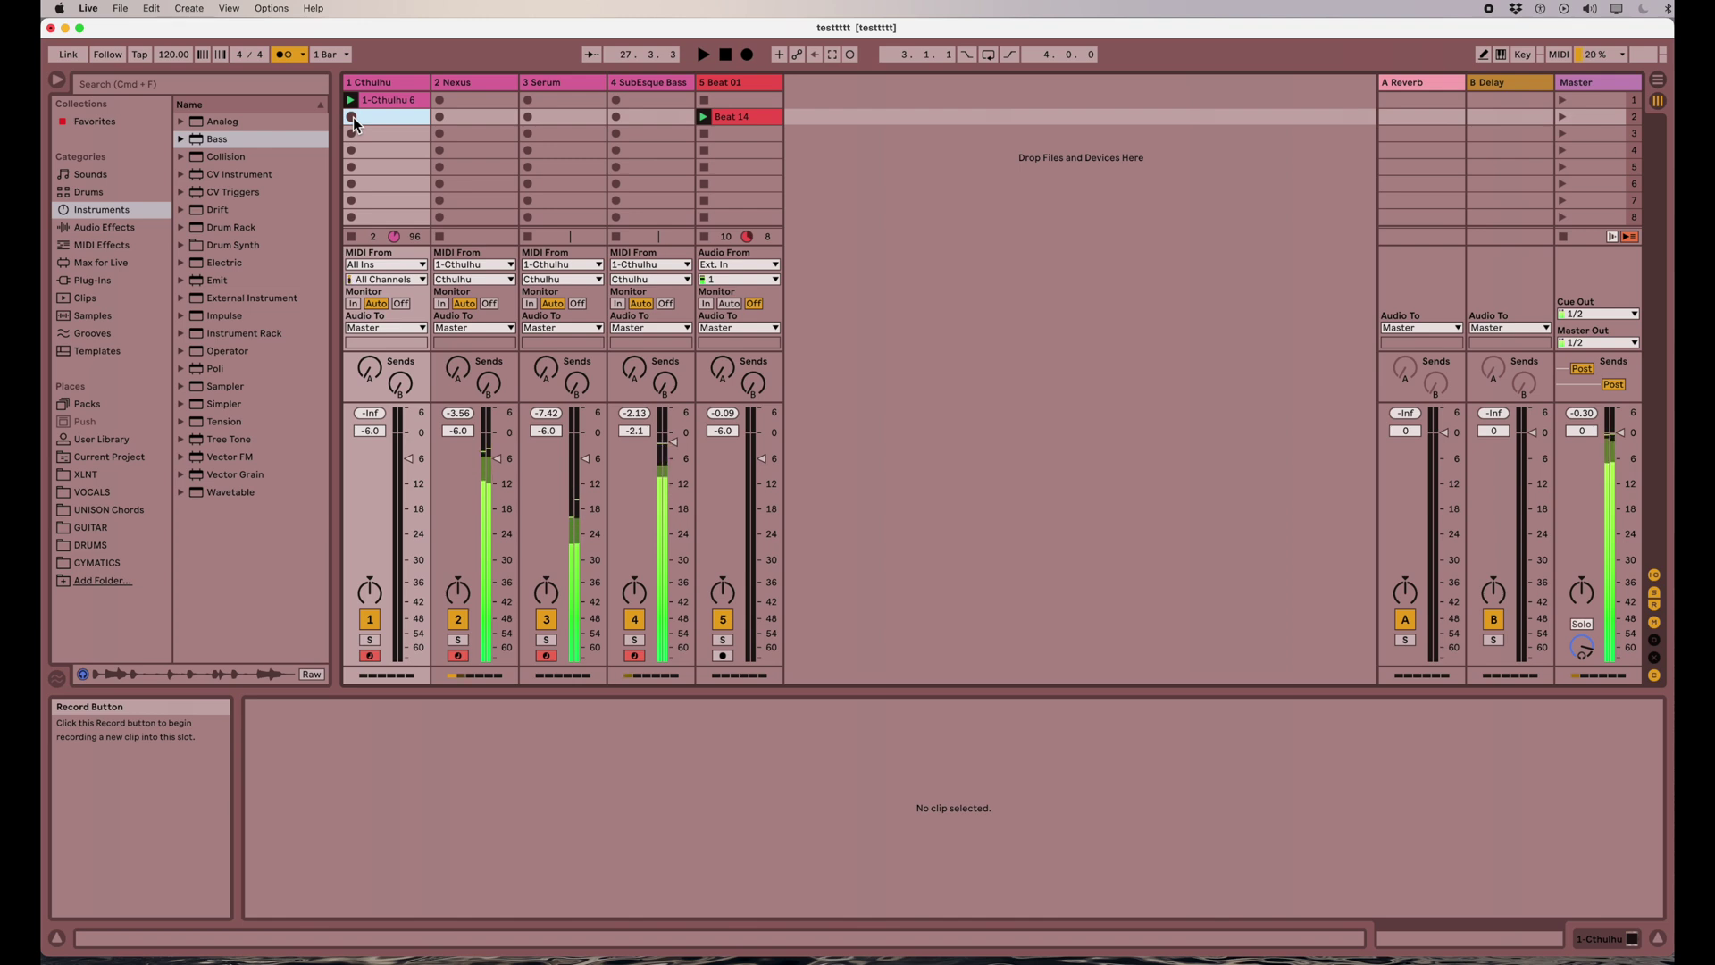
Step: With the Cthulhu plug-in window open, record chord clip 1-Cthulhu 7 in slot 2
click(376, 83)
double_click(374, 83)
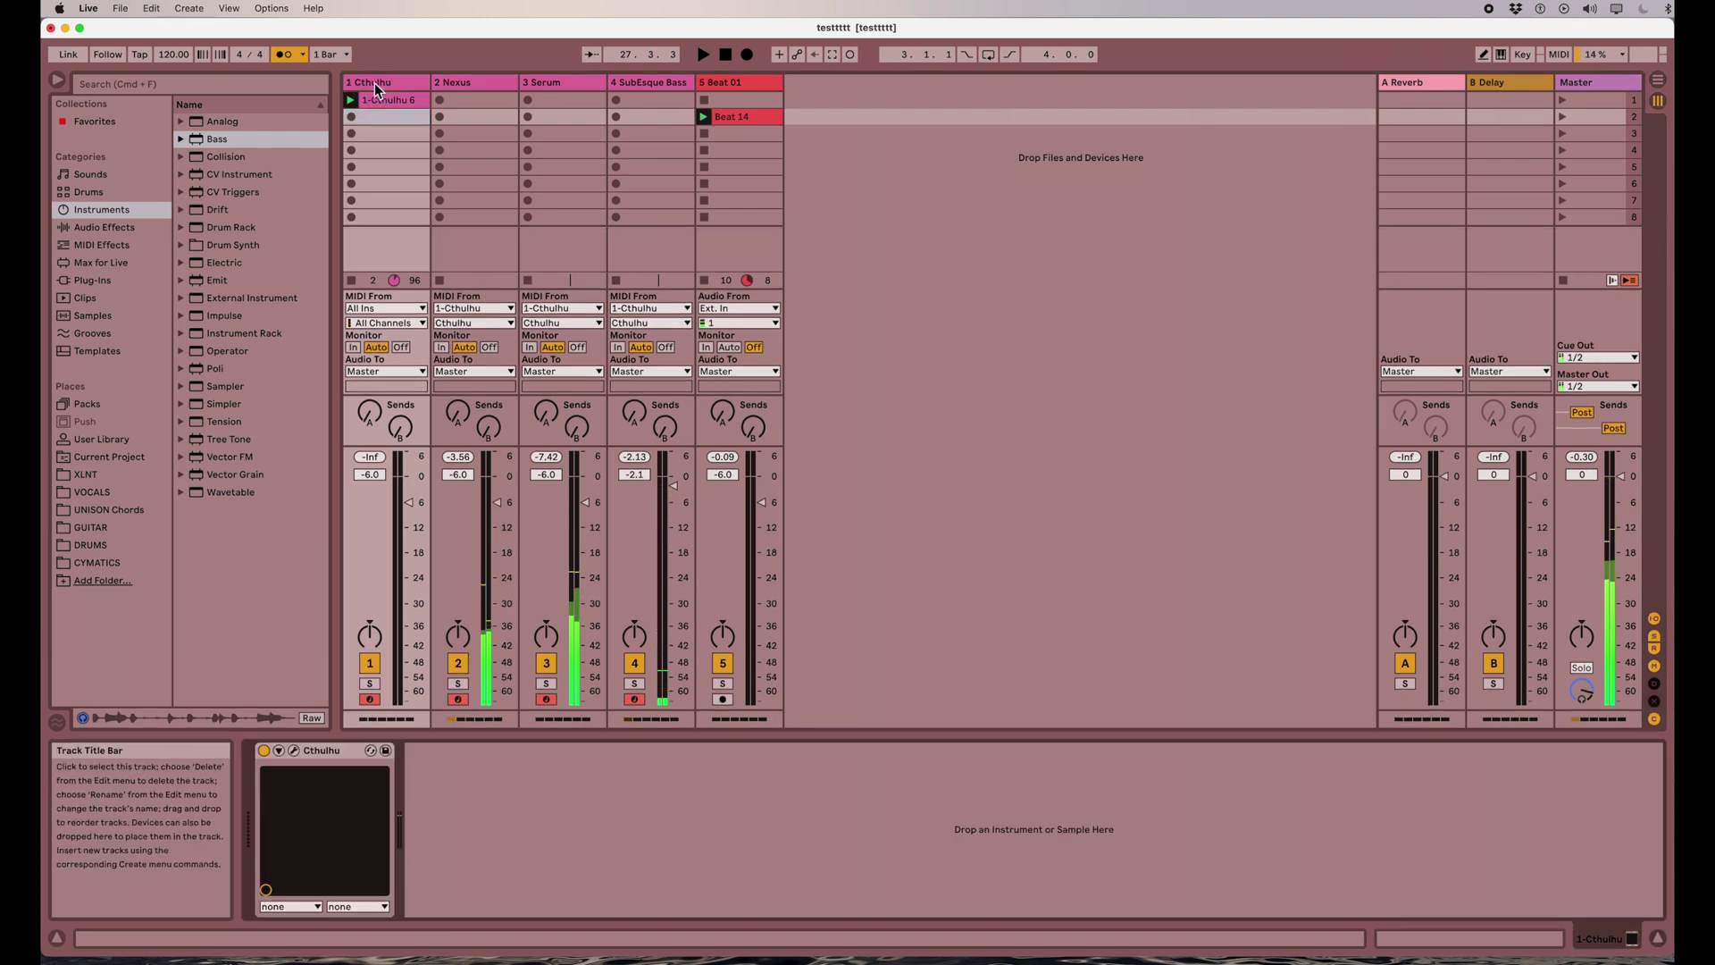
click(294, 750)
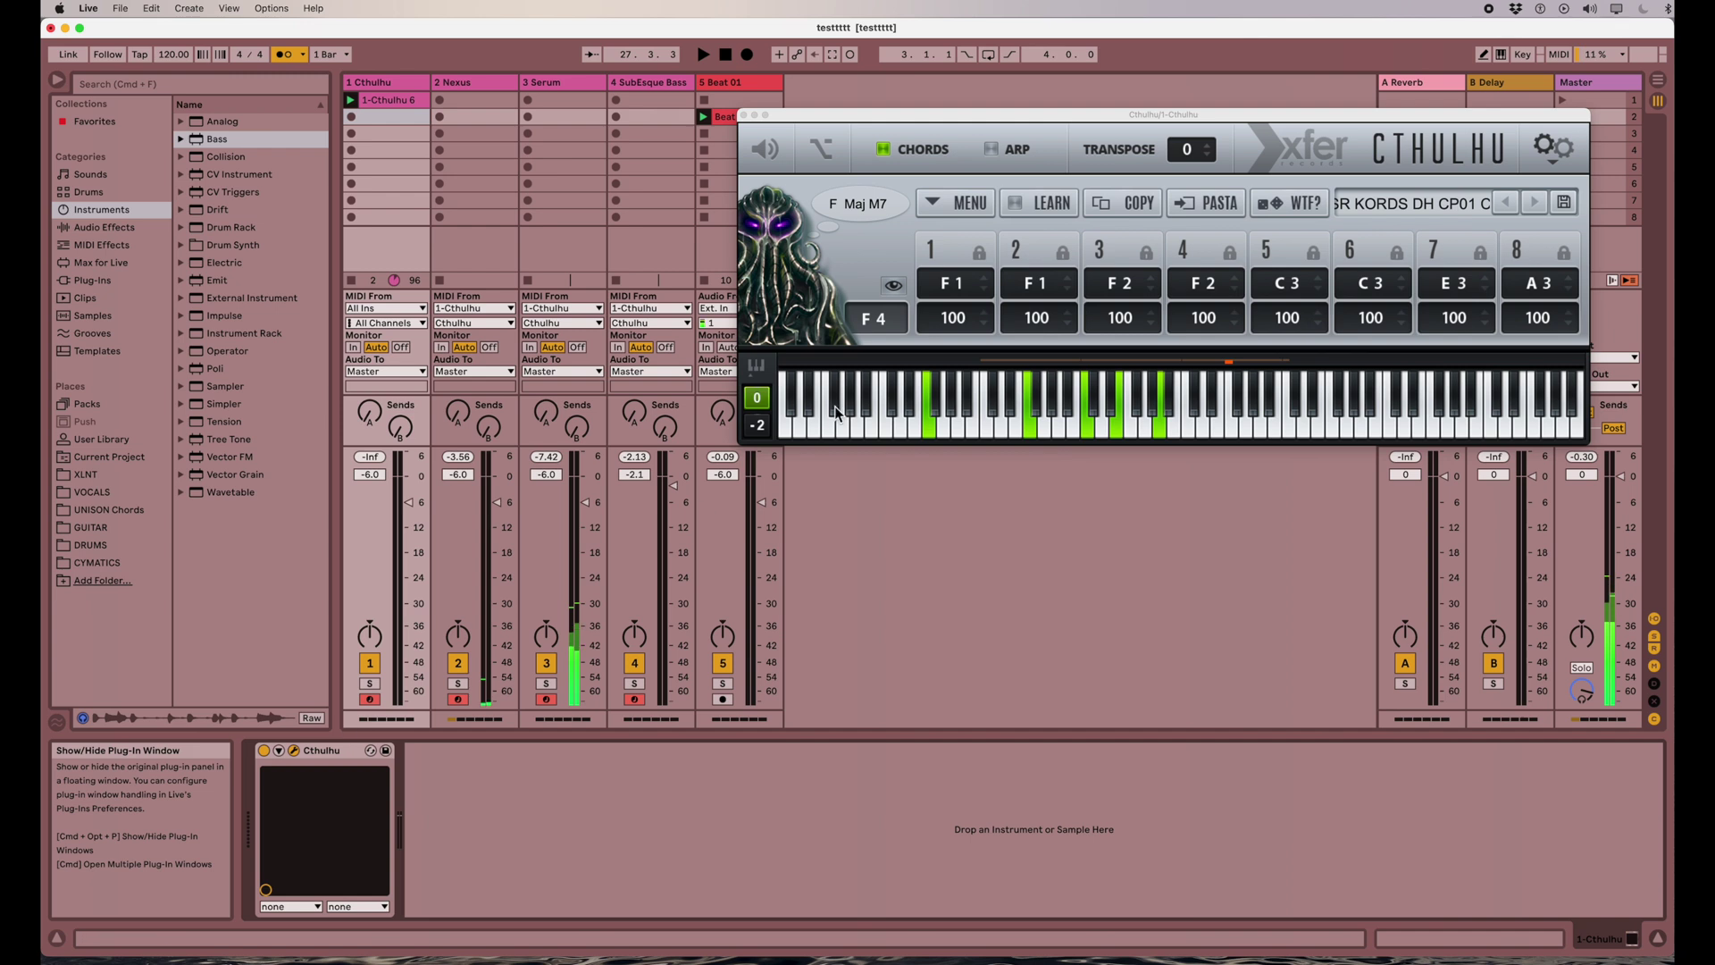
drag(1057, 116, 992, 123)
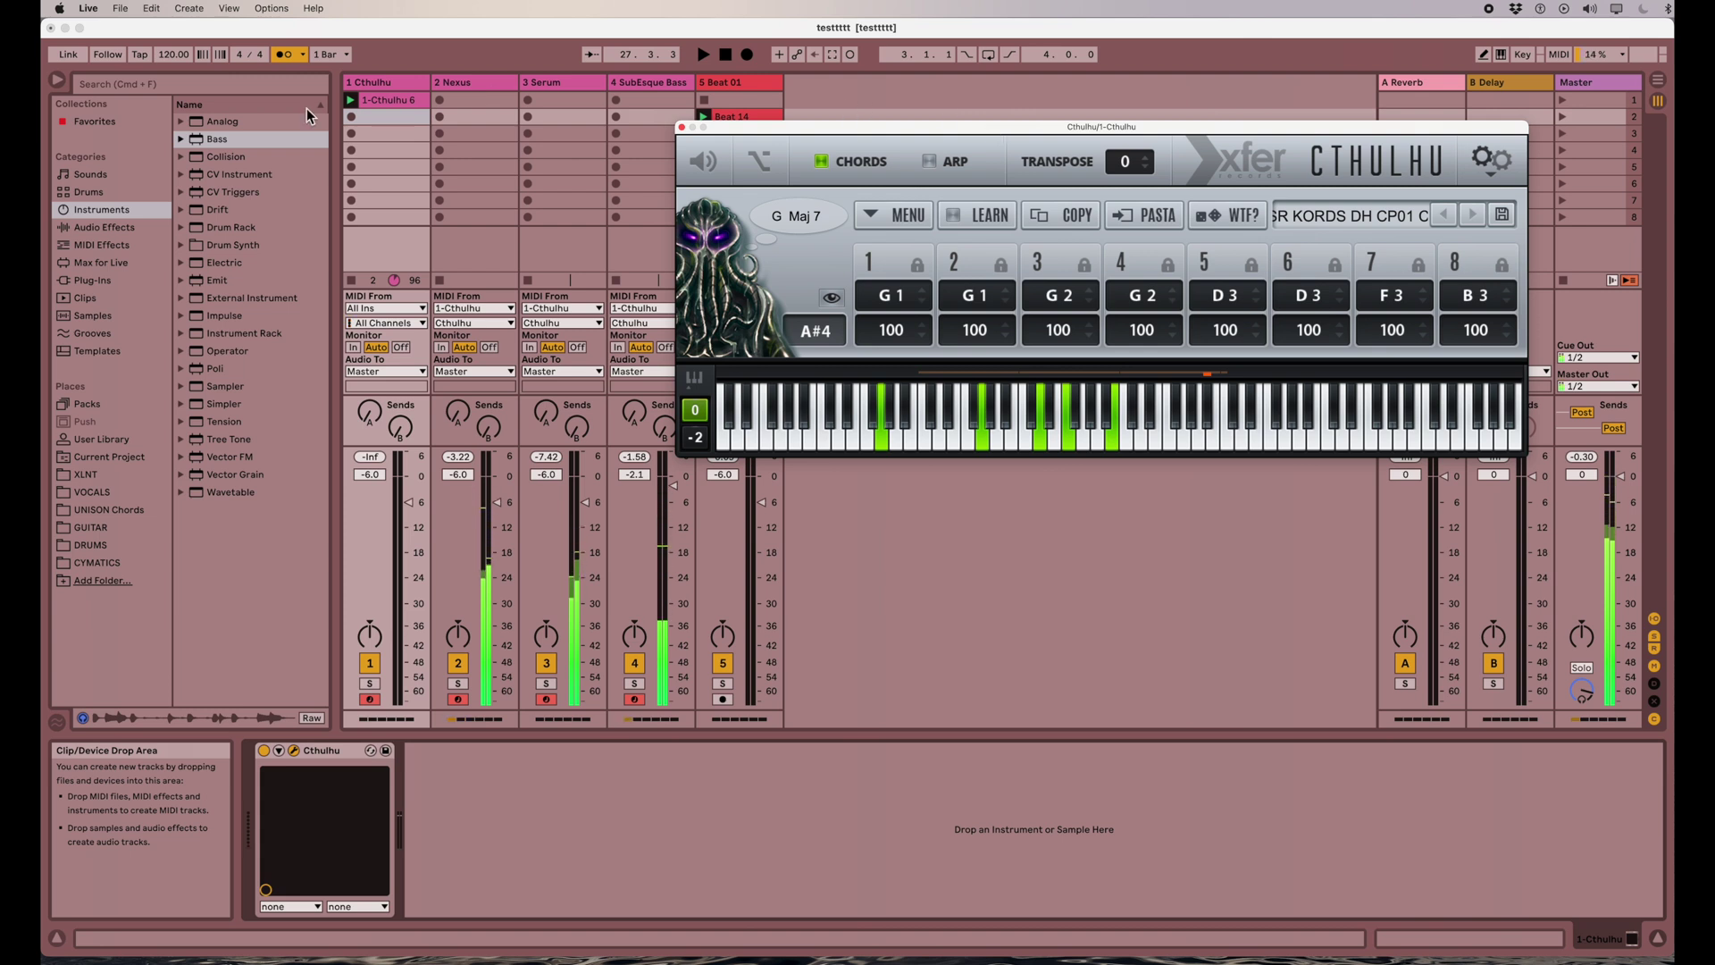
click(356, 116)
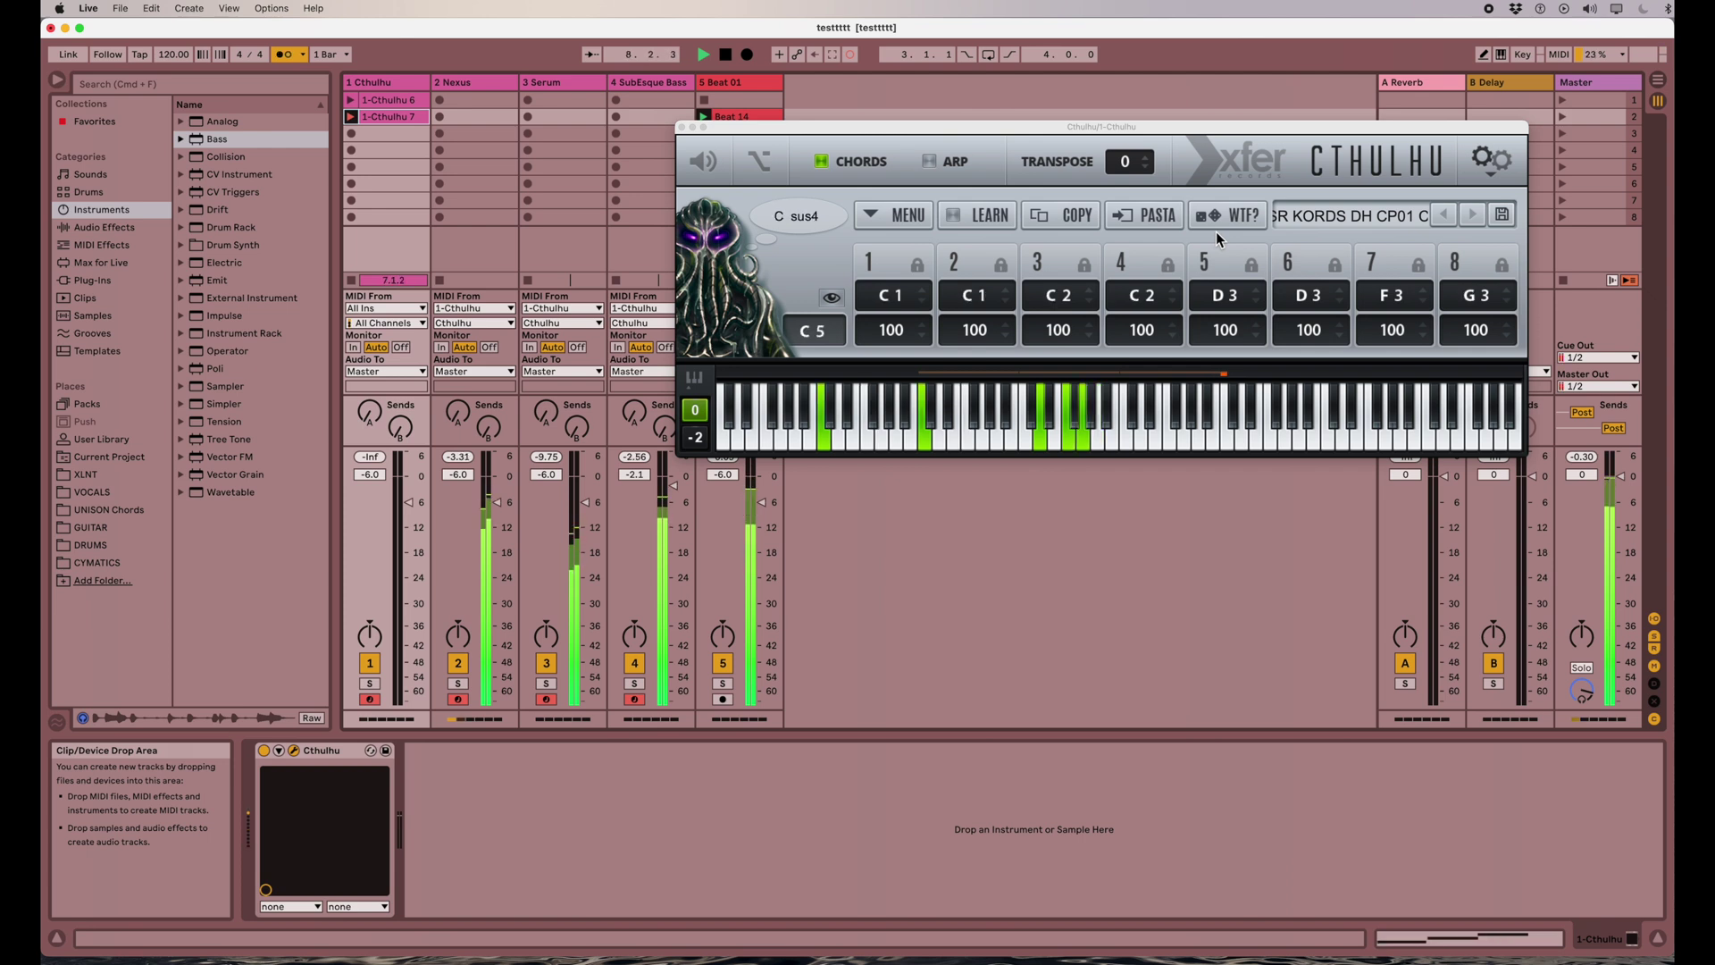
key(space)
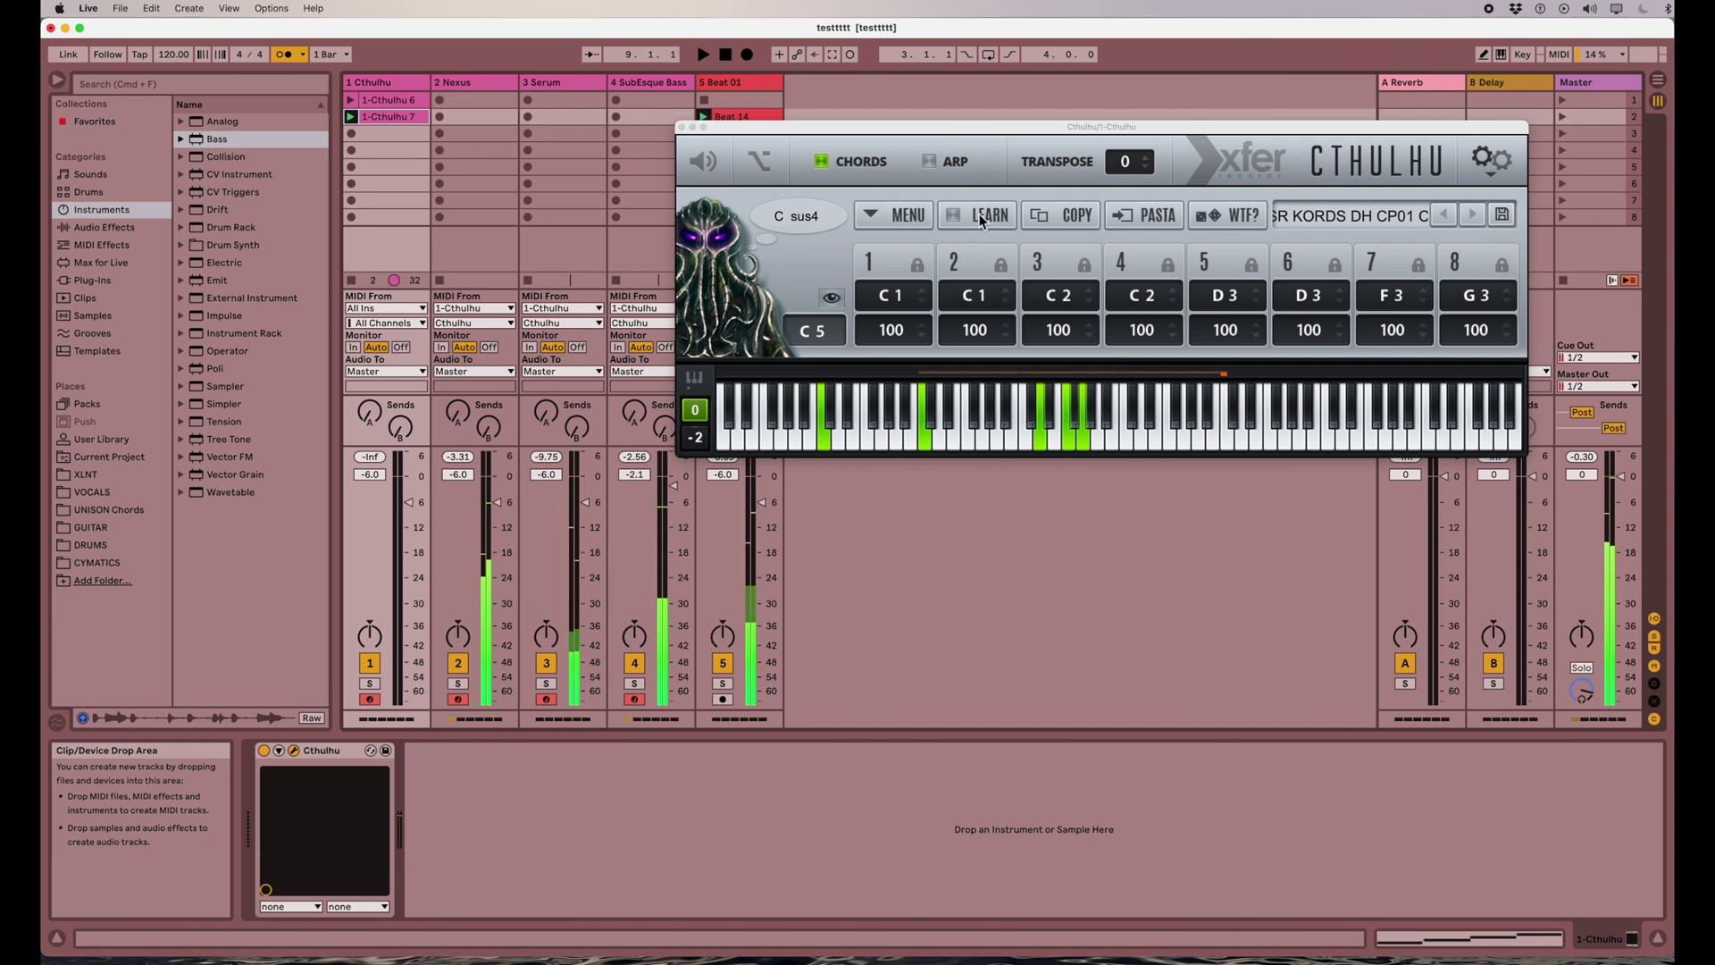
Step: Move the Cthulhu window lower right, relaunch 1-Cthulhu 6 and display its notes
drag(779, 125, 895, 209)
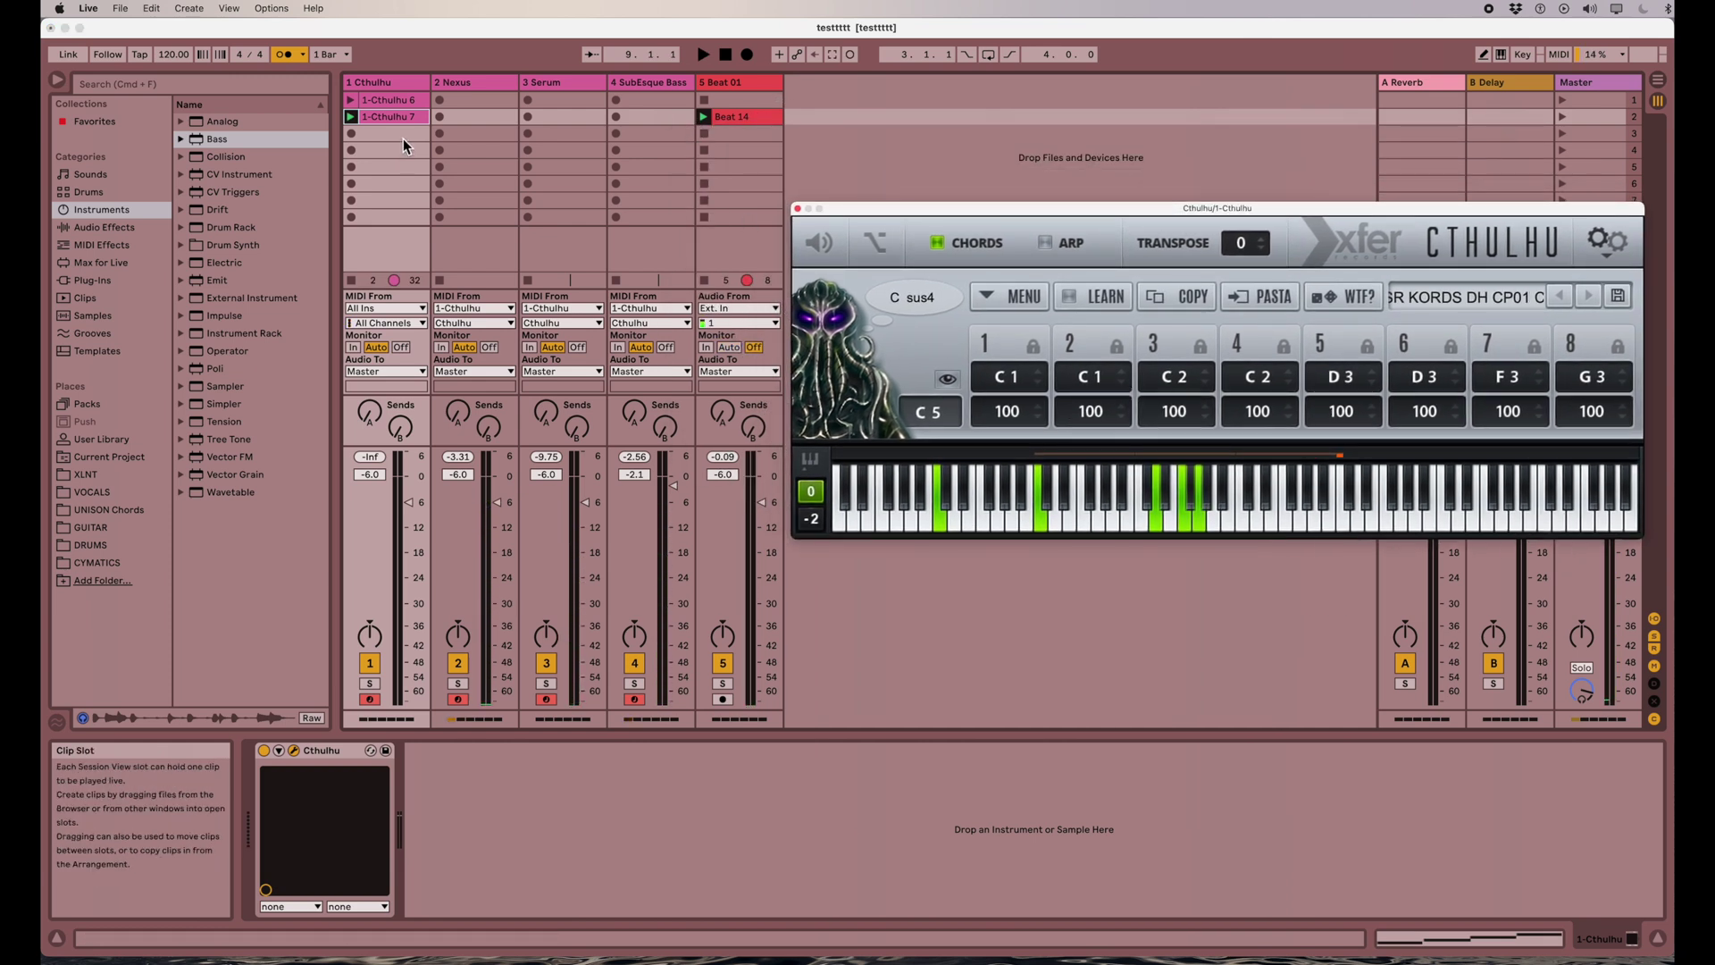
click(350, 102)
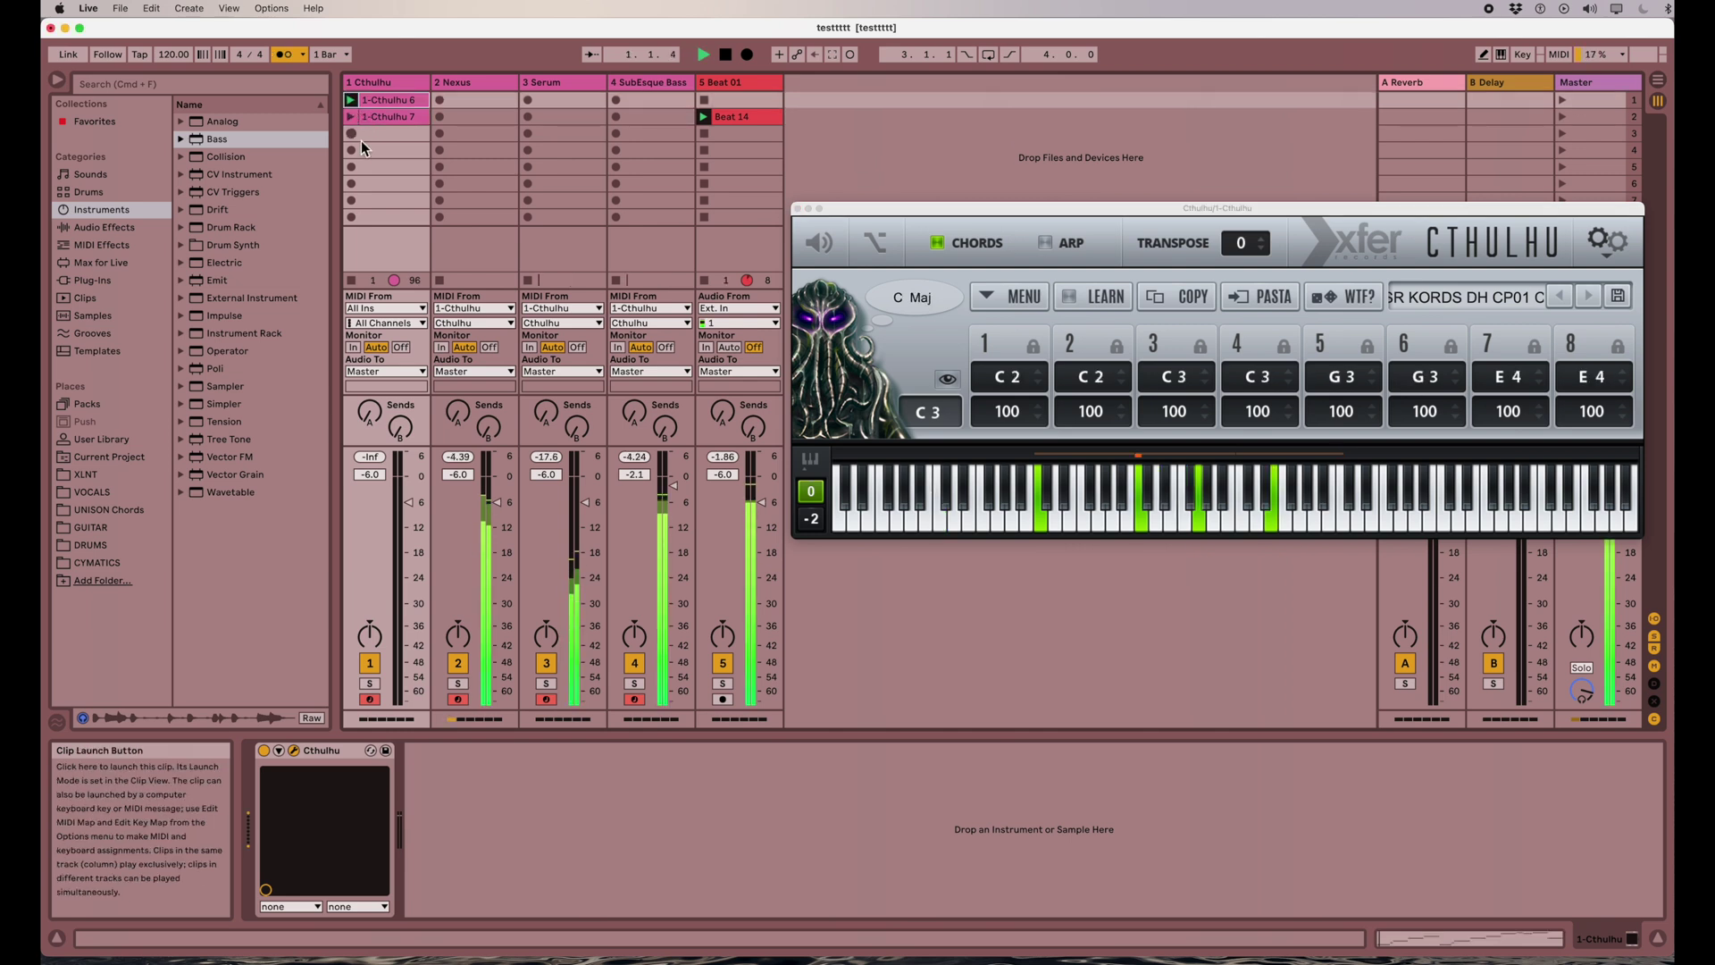
double_click(377, 98)
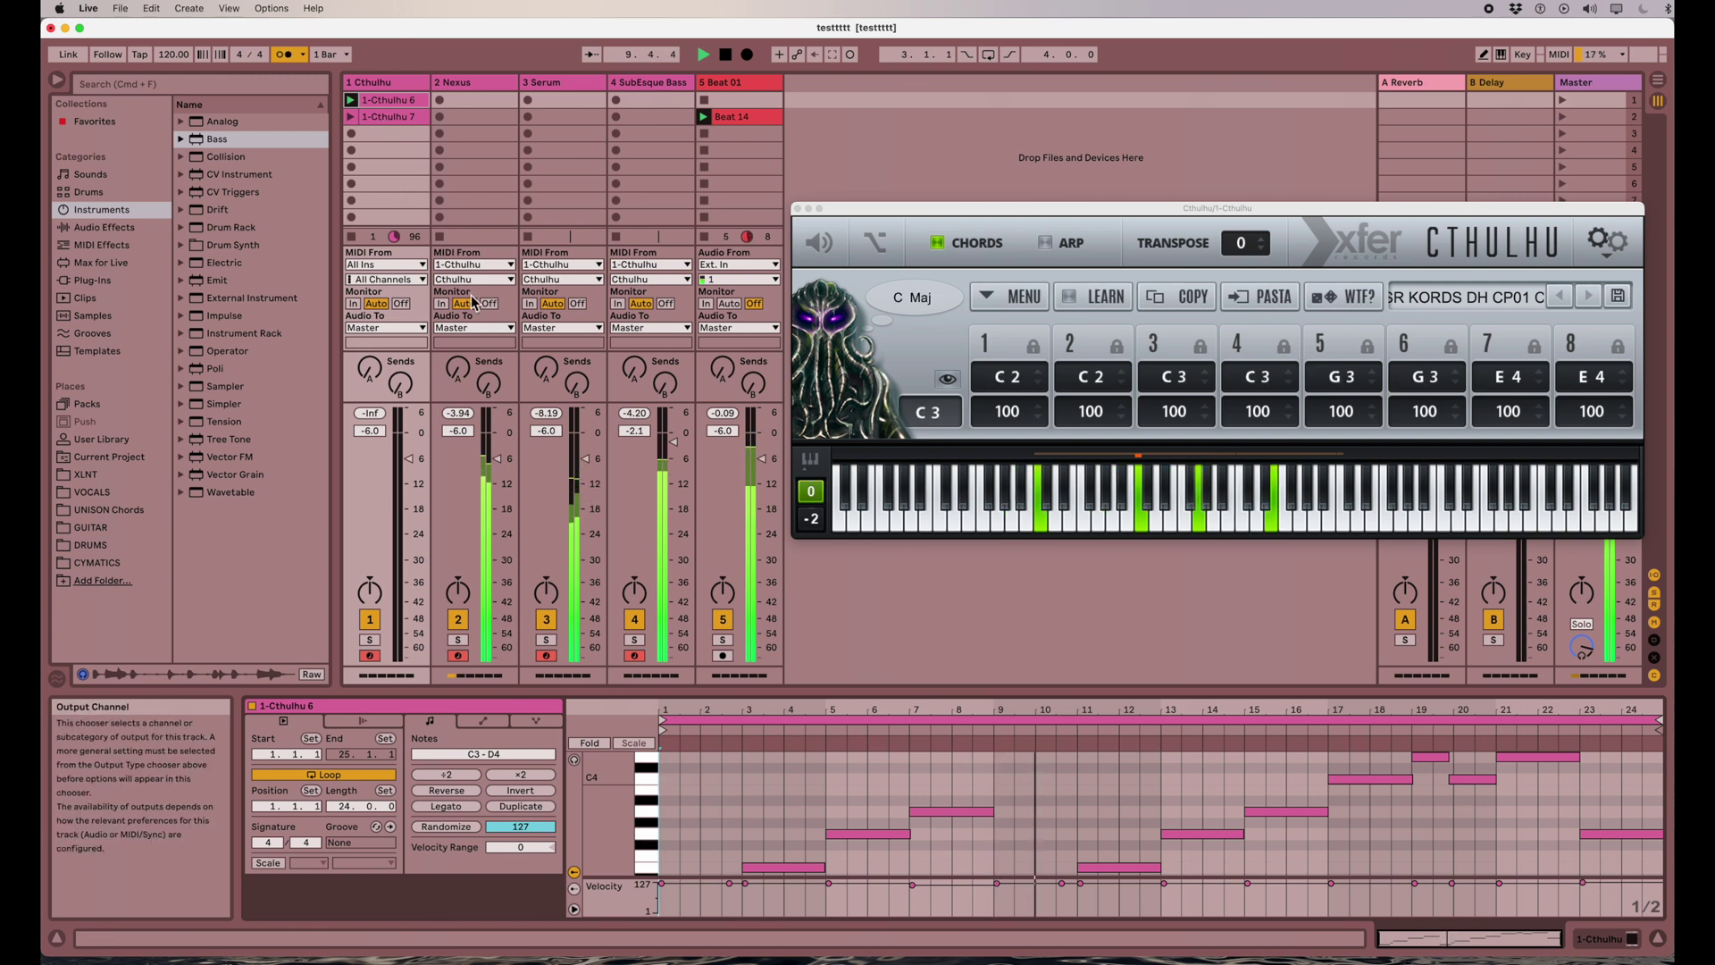
Step: Disable the metronome and launch 1-Cthulhu 7 to play alongside Beat 14
click(284, 55)
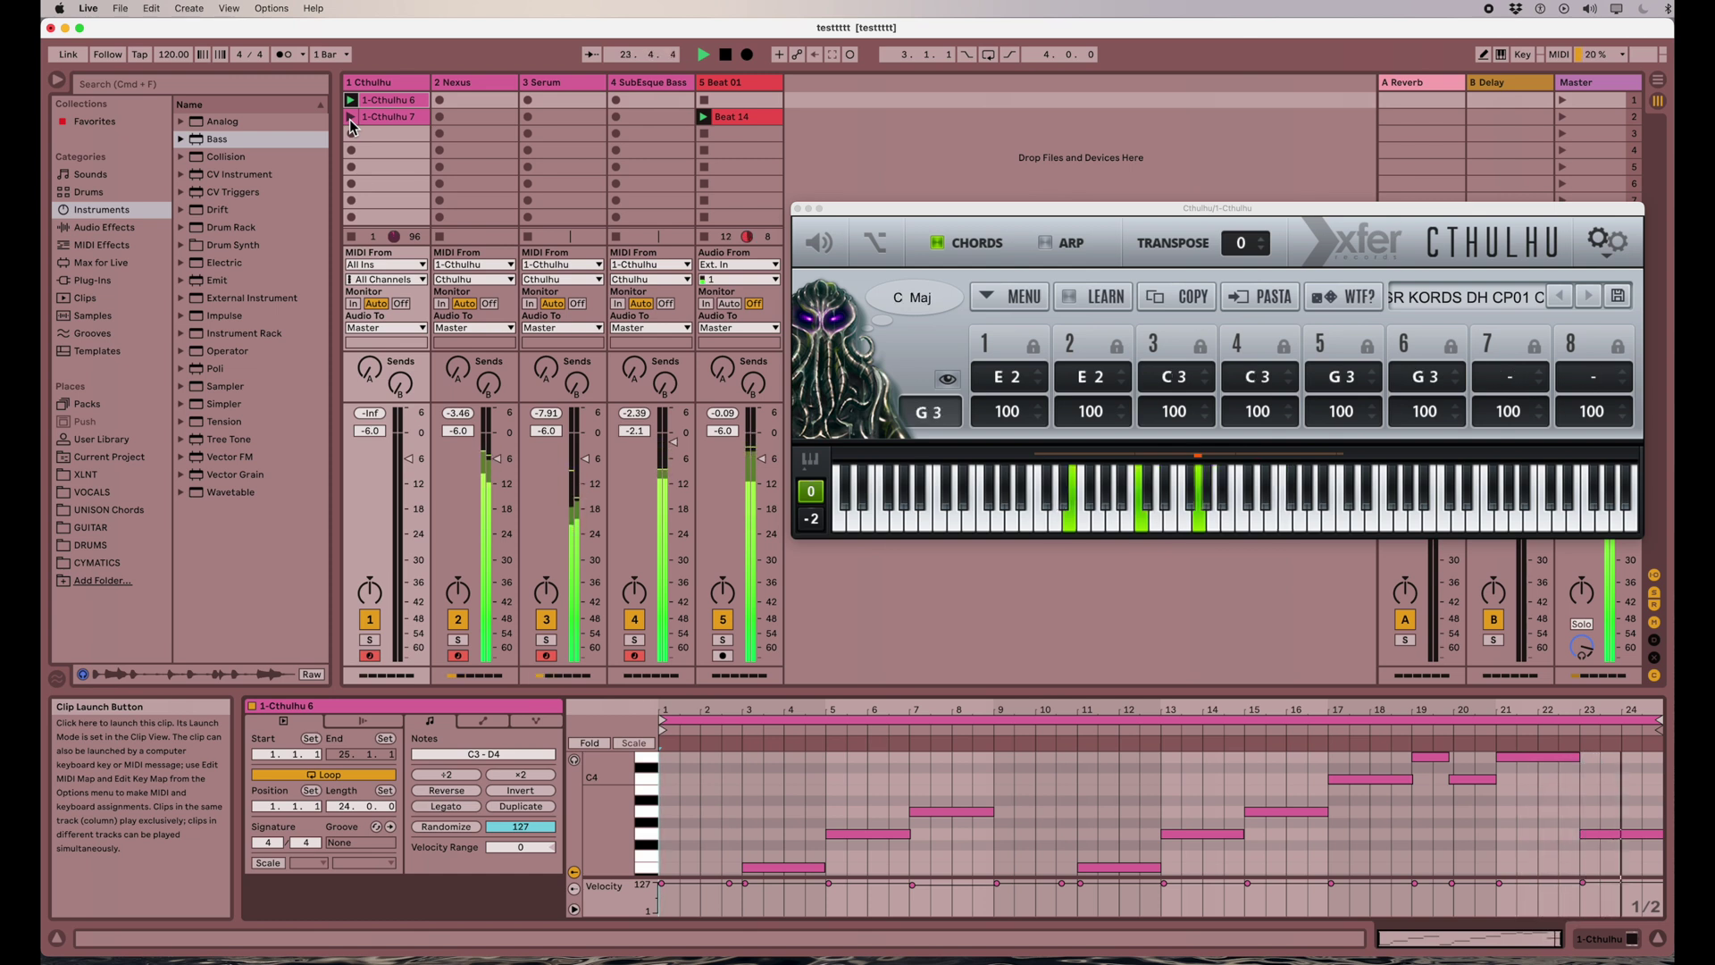
click(350, 118)
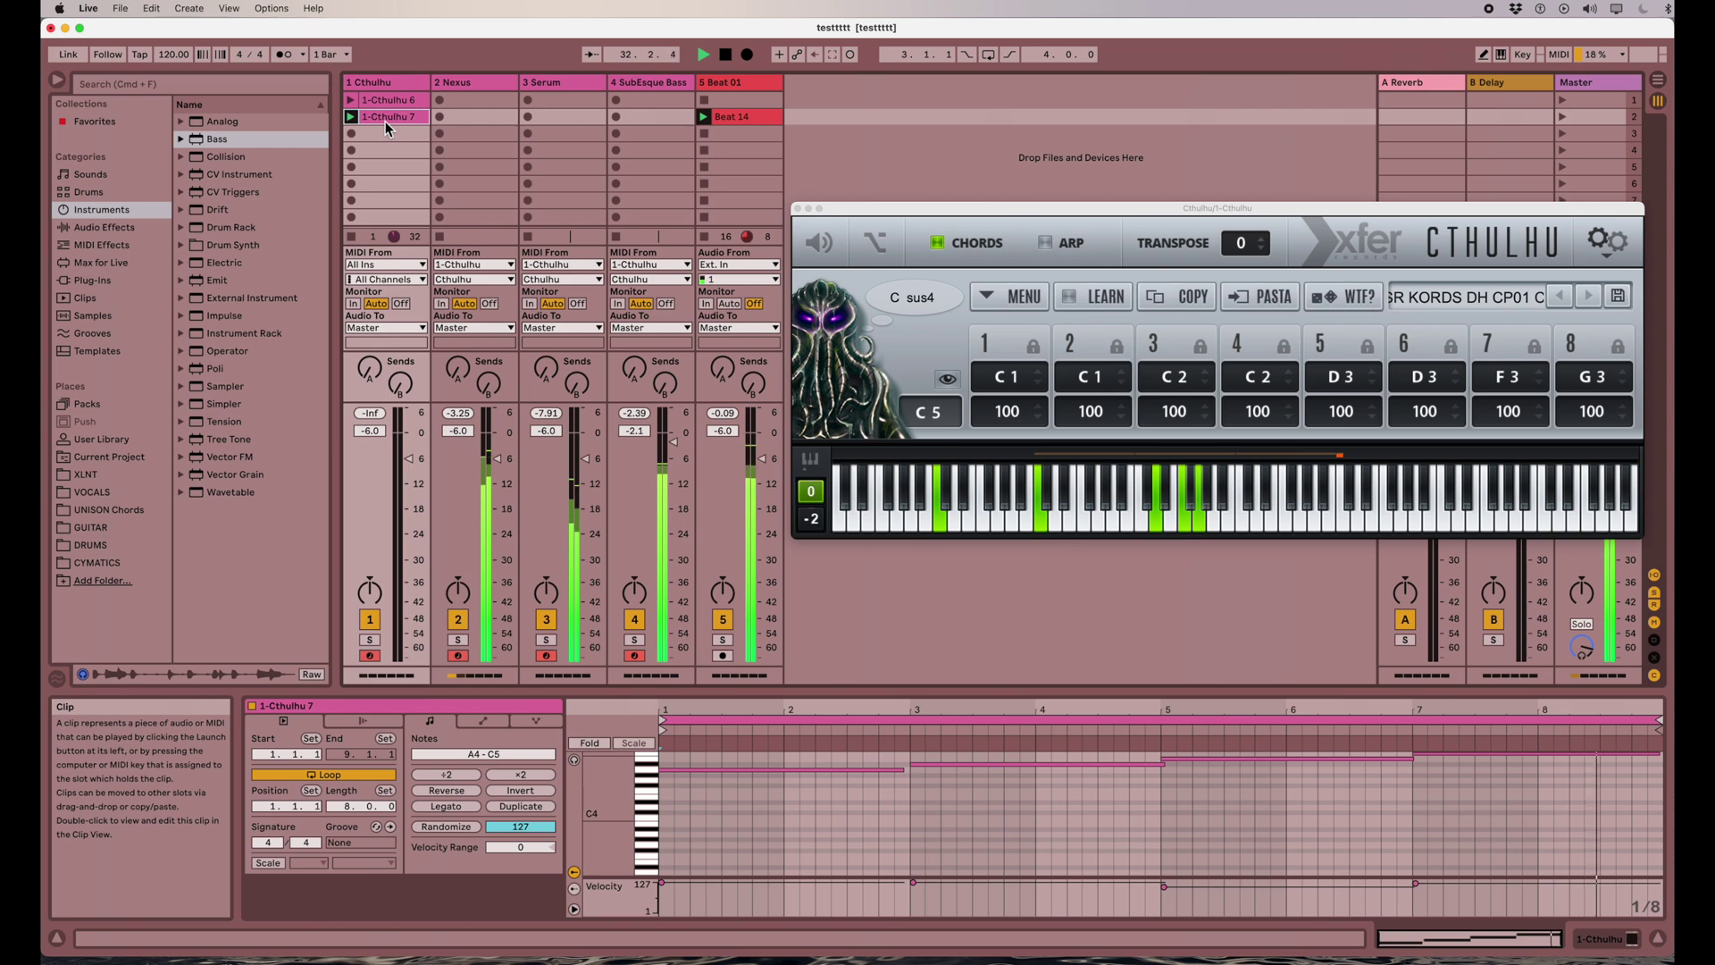
Step: Stop playback and browse Cthulhu's preset banks without leaving DH CP01, repositioning its window
key(space)
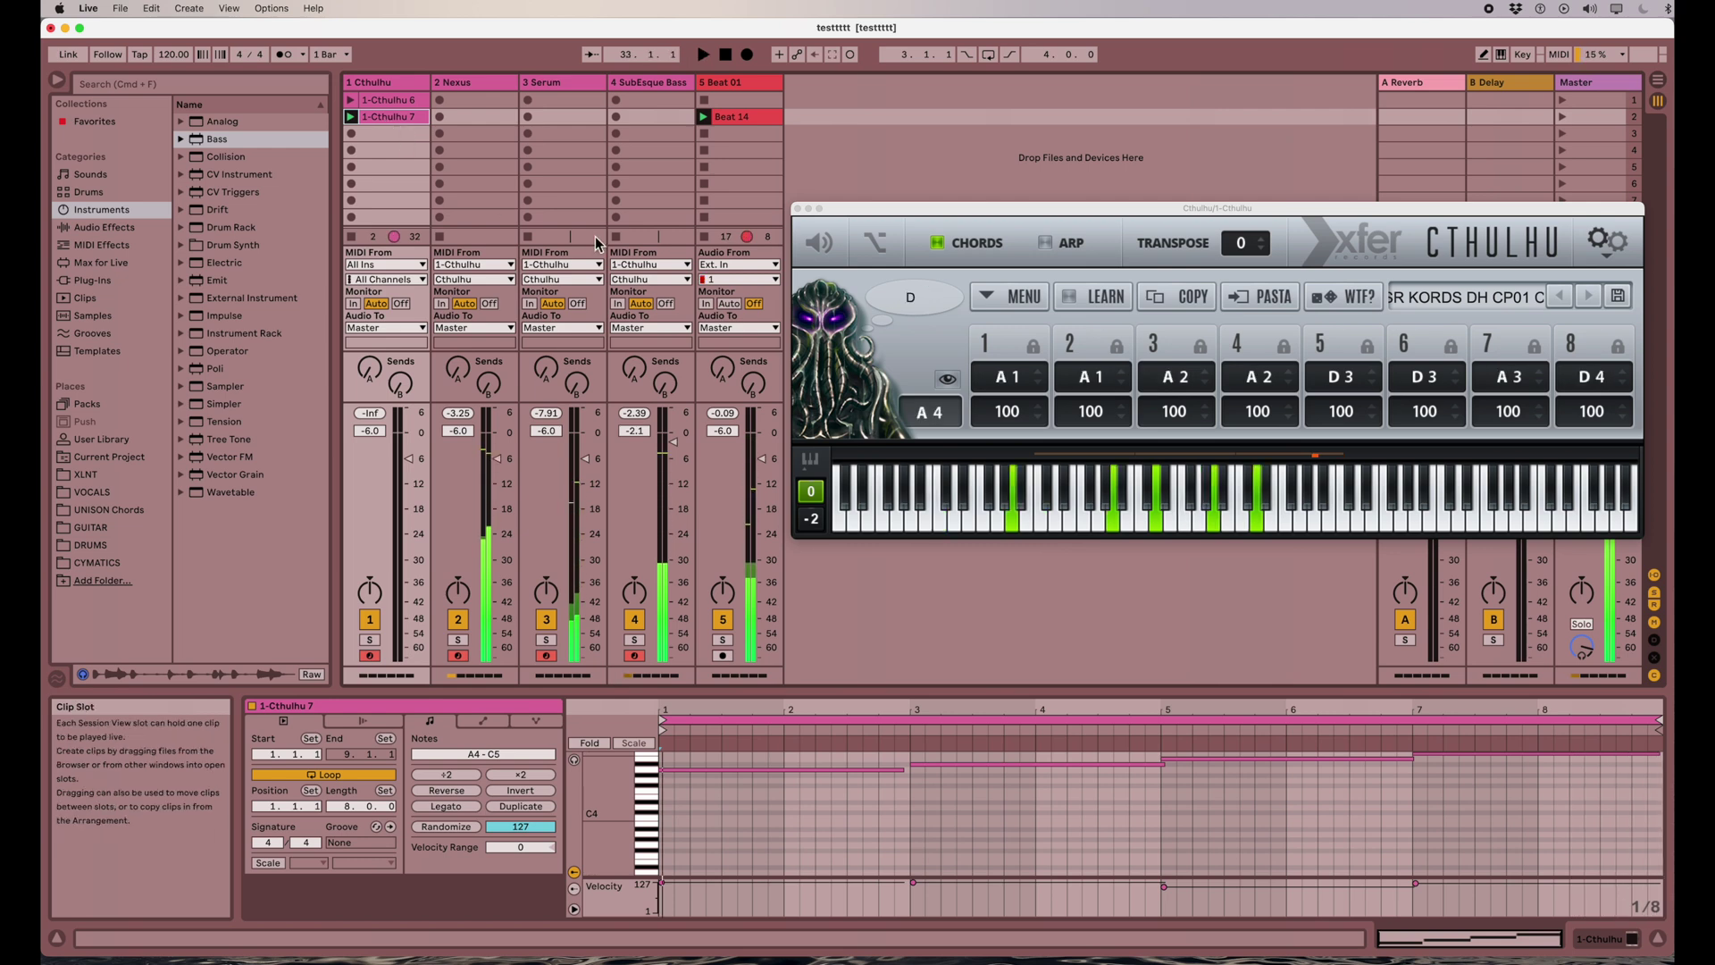
drag(898, 208, 692, 140)
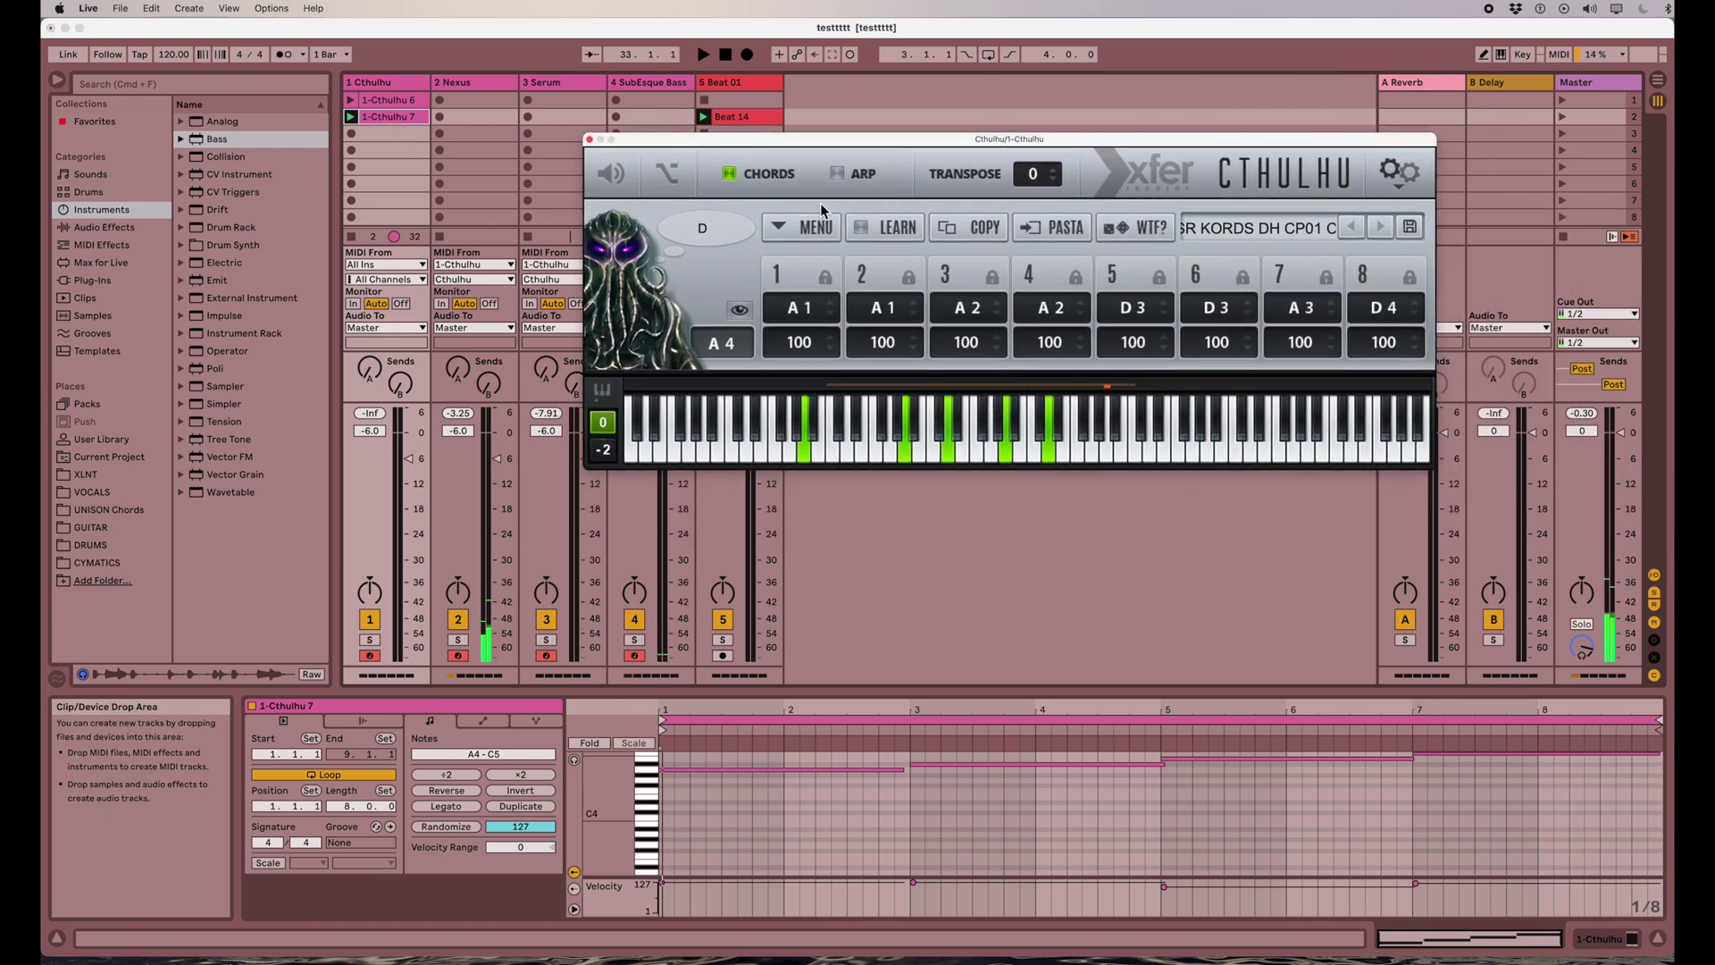
drag(926, 143, 852, 126)
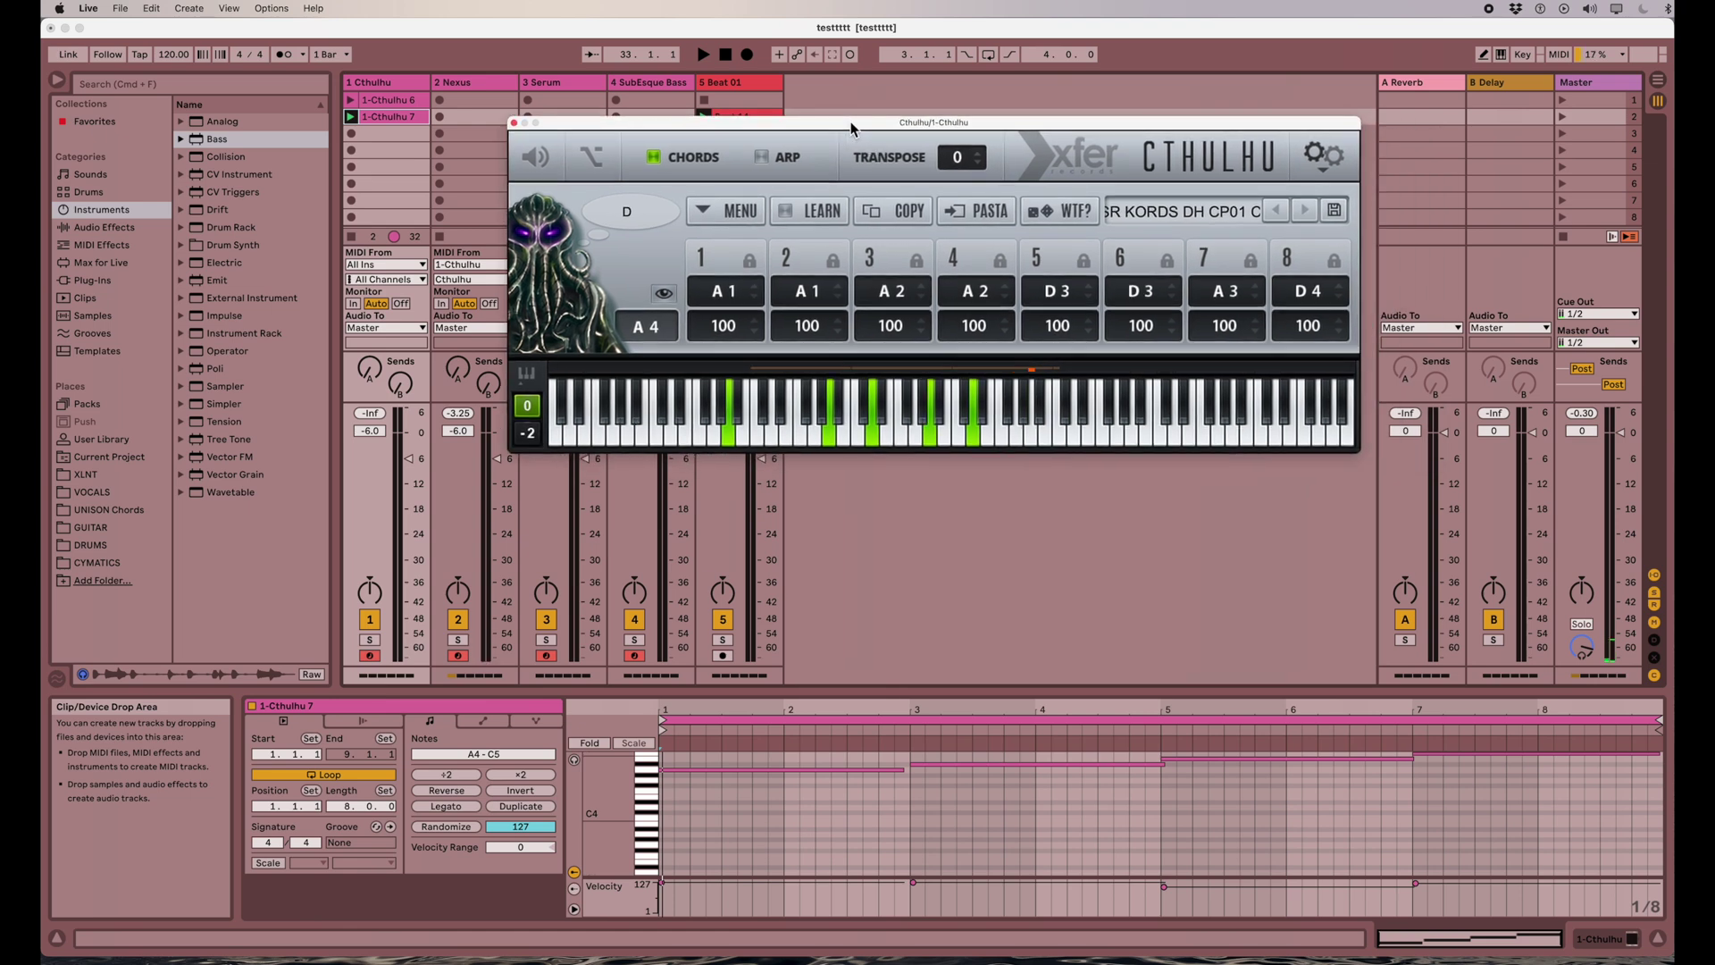
click(1155, 212)
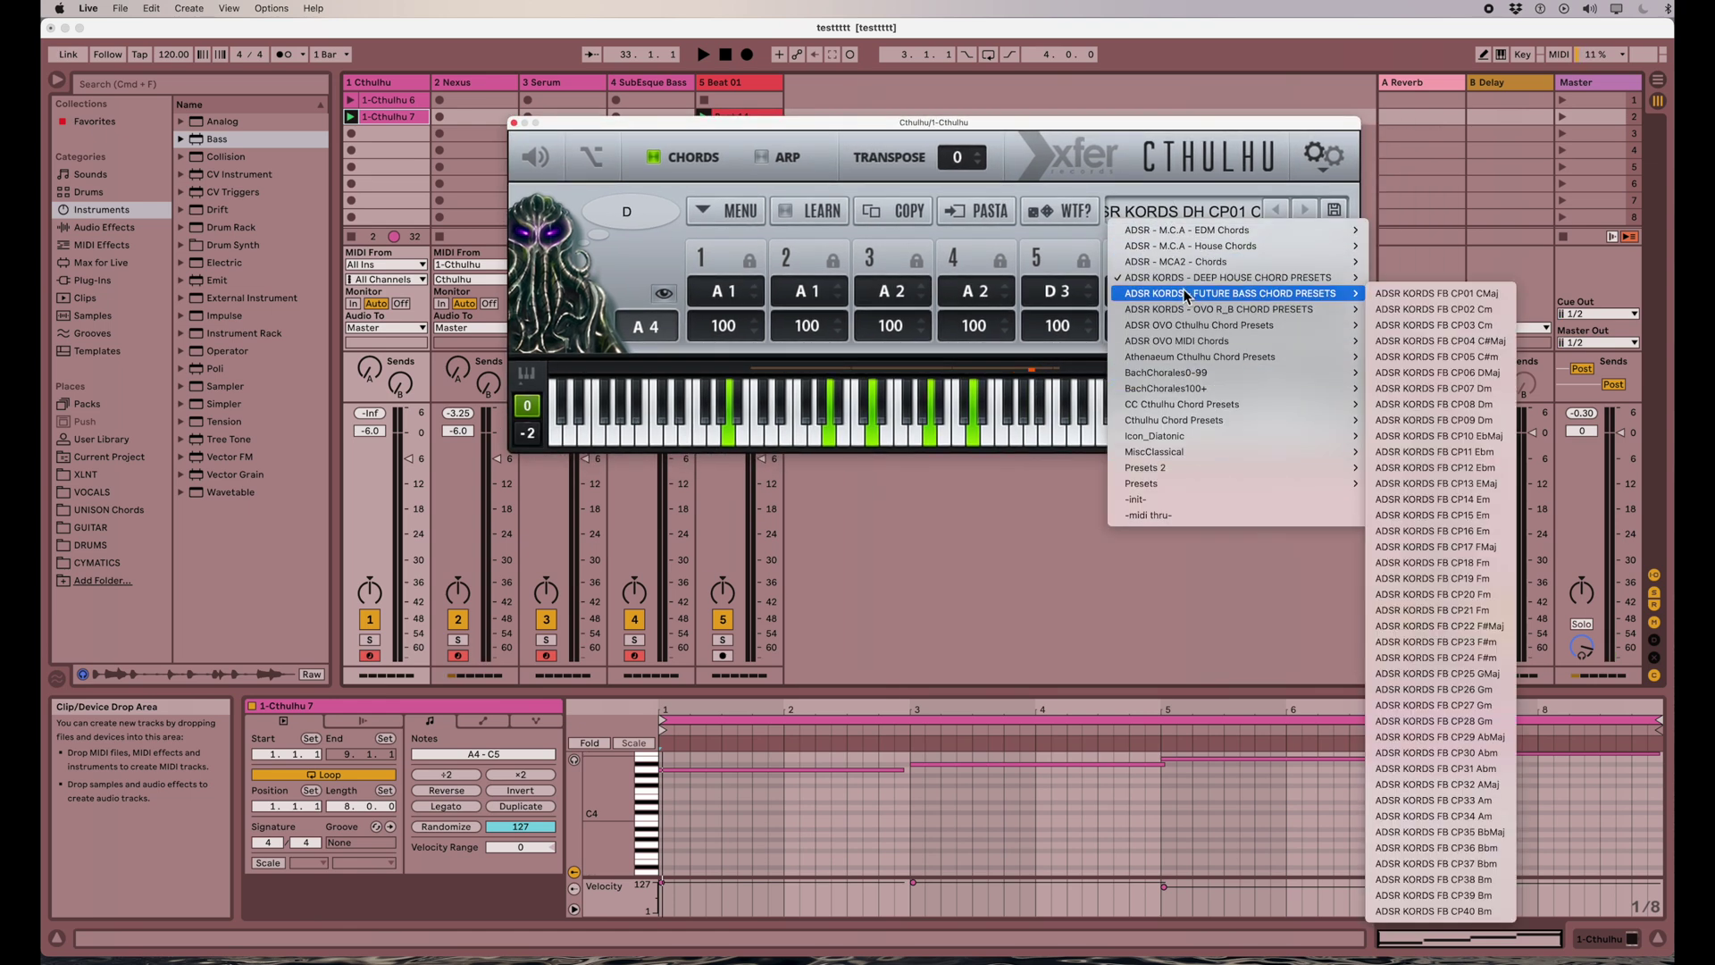
click(933, 134)
drag(933, 130, 1131, 121)
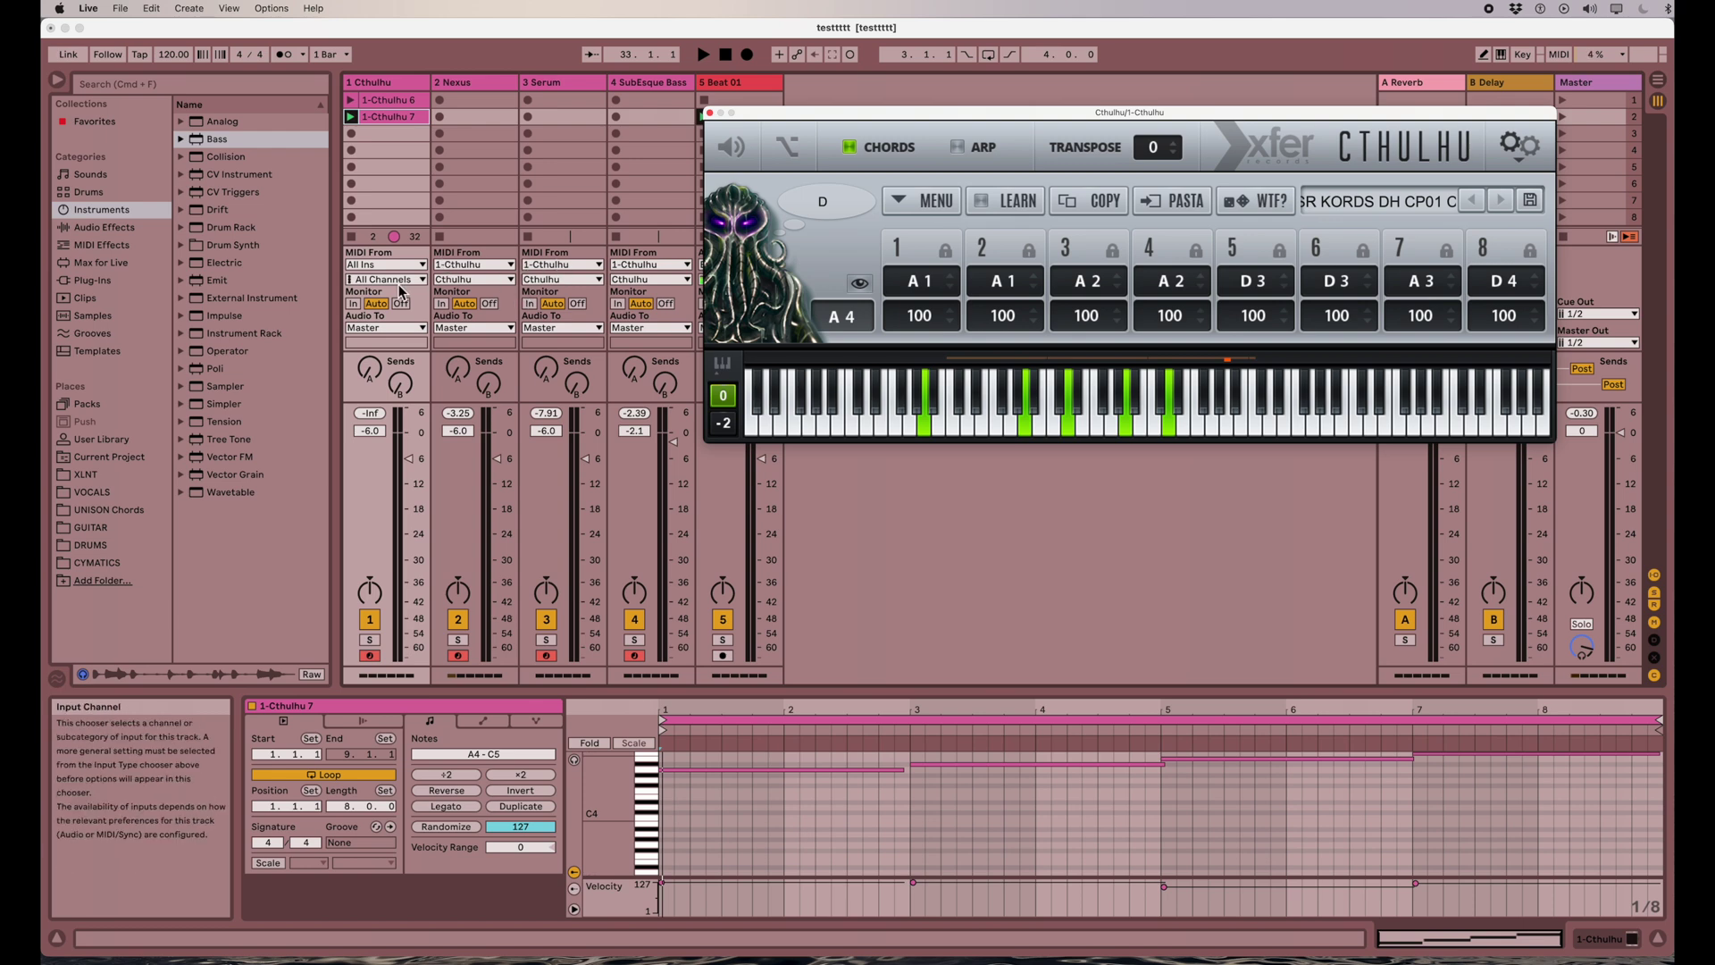
drag(764, 114, 883, 96)
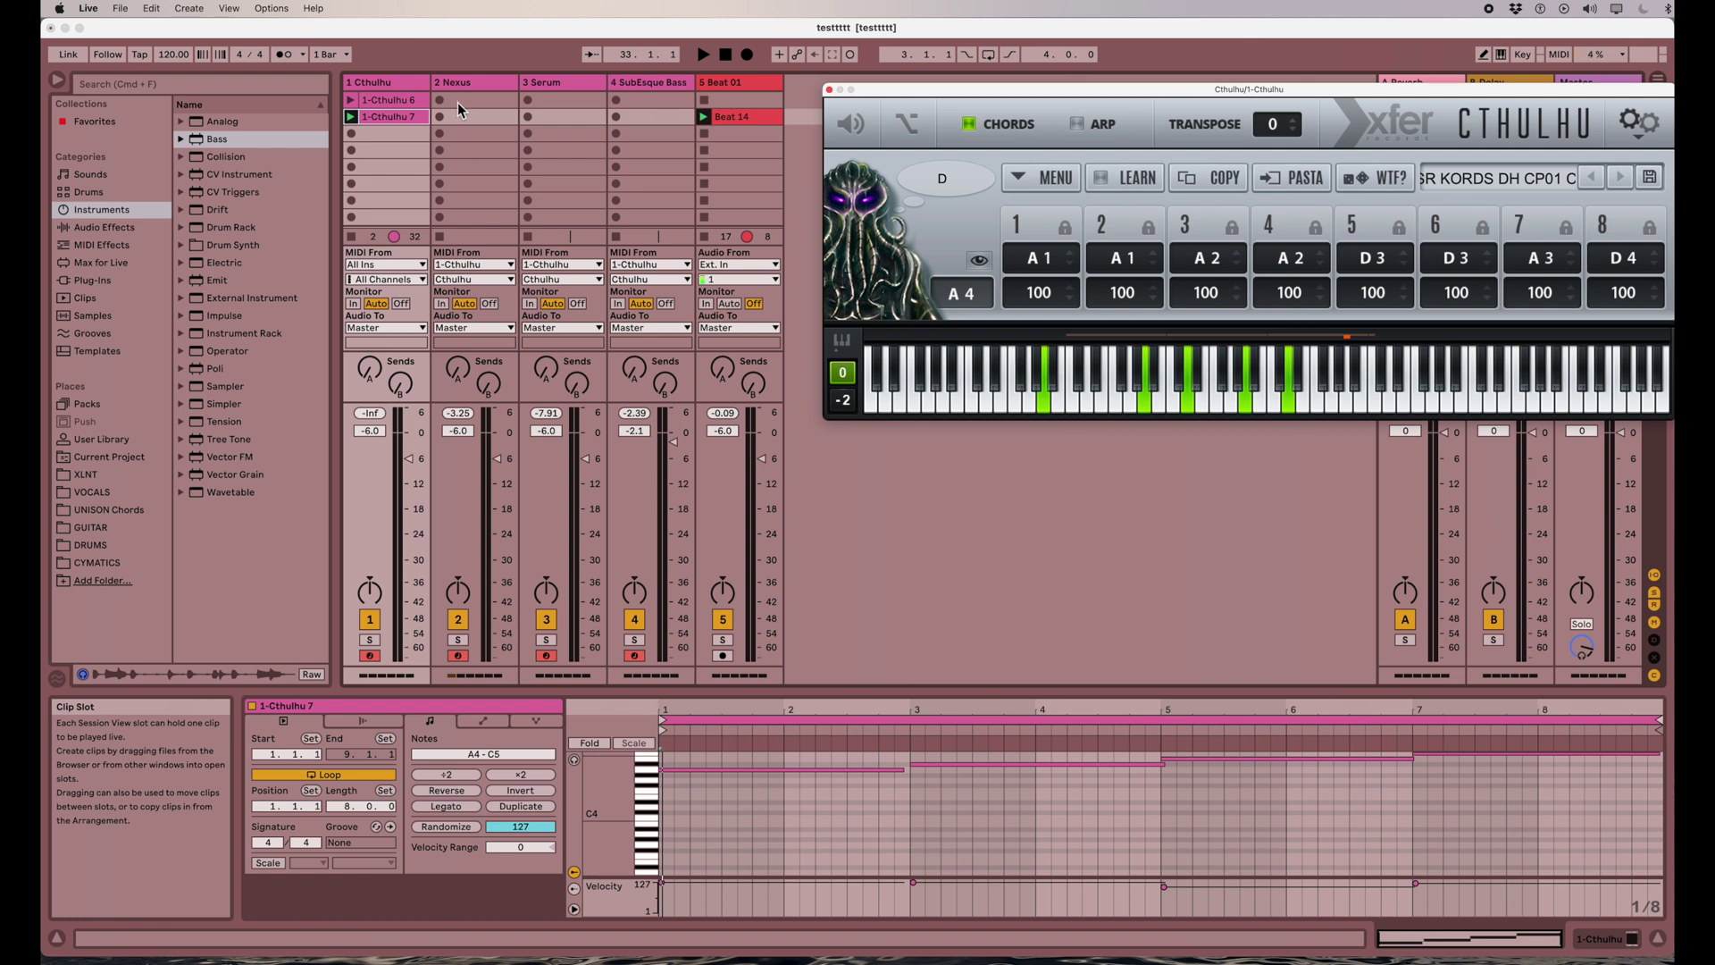
Step: Play 1-Cthulhu 6 through its C major chords, then start recording on the Nexus track
click(406, 104)
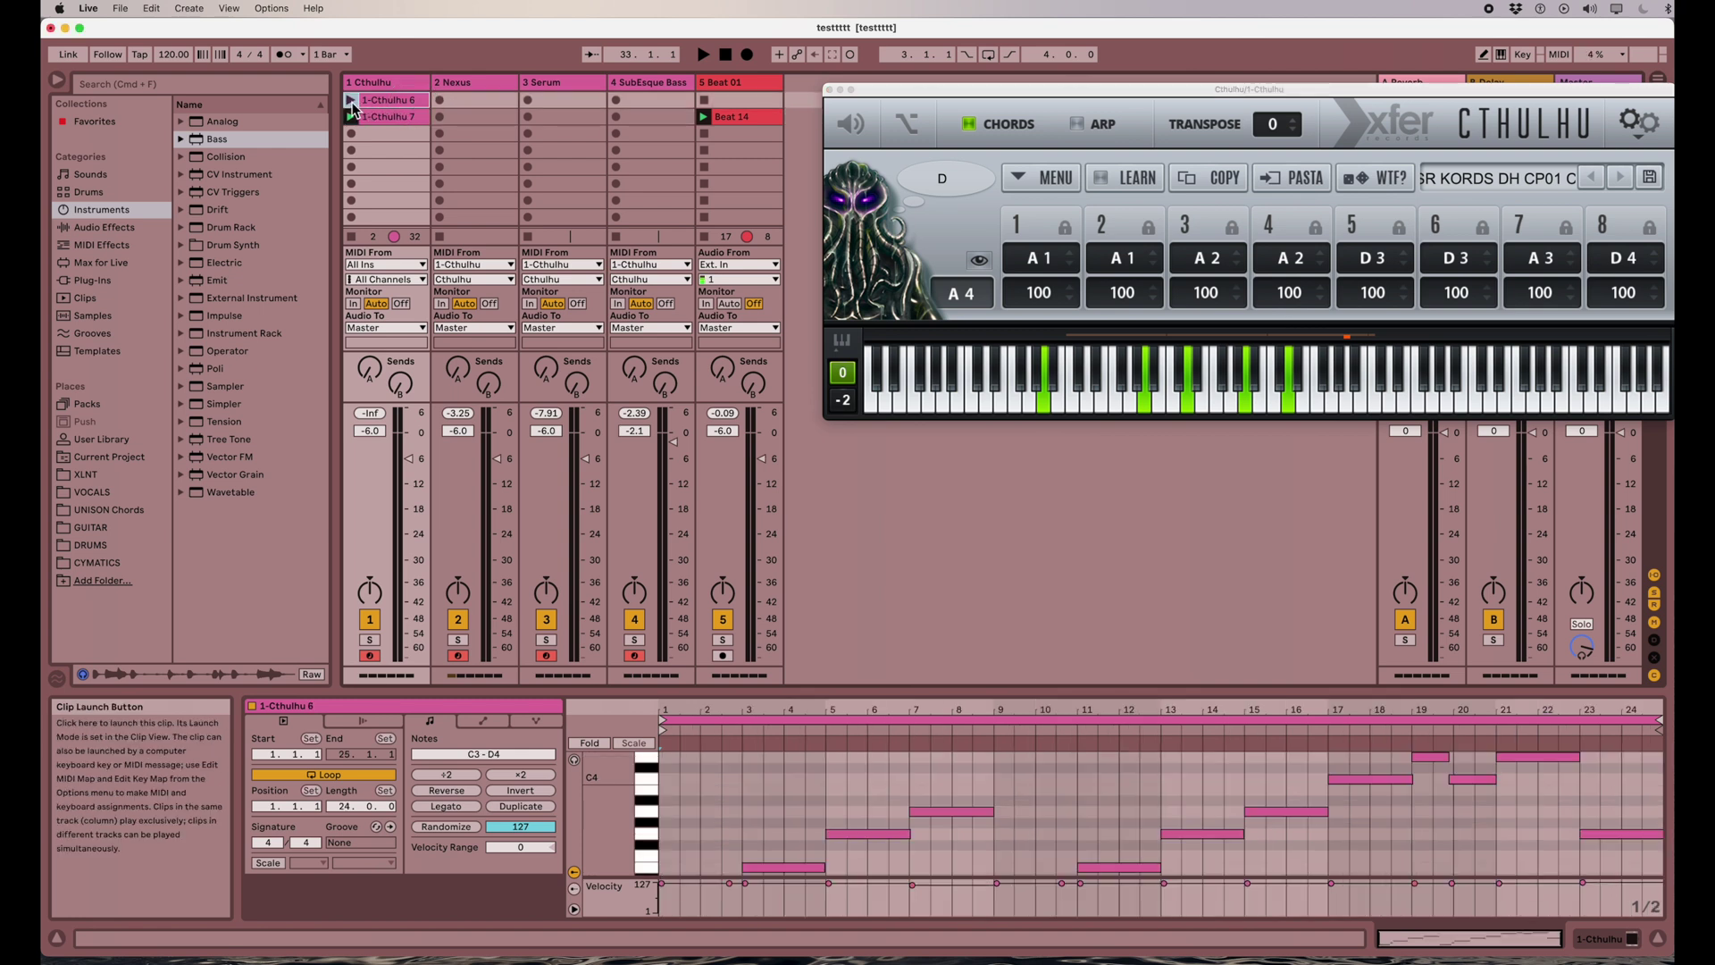
click(352, 104)
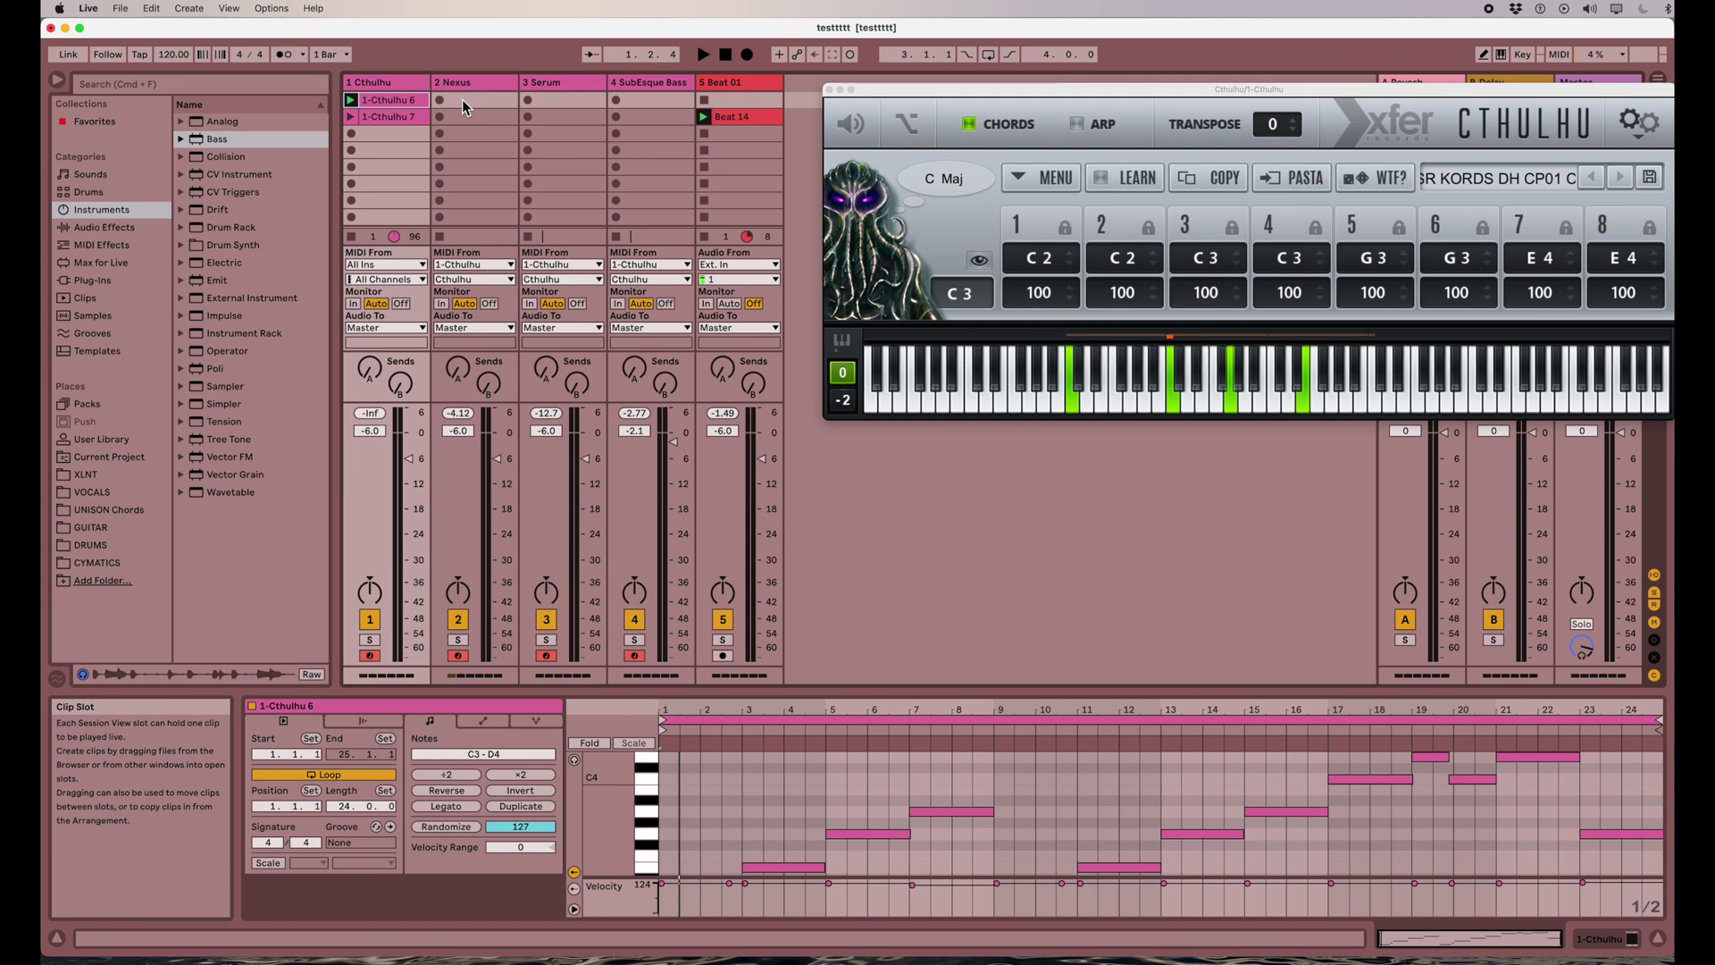
drag(920, 95, 859, 89)
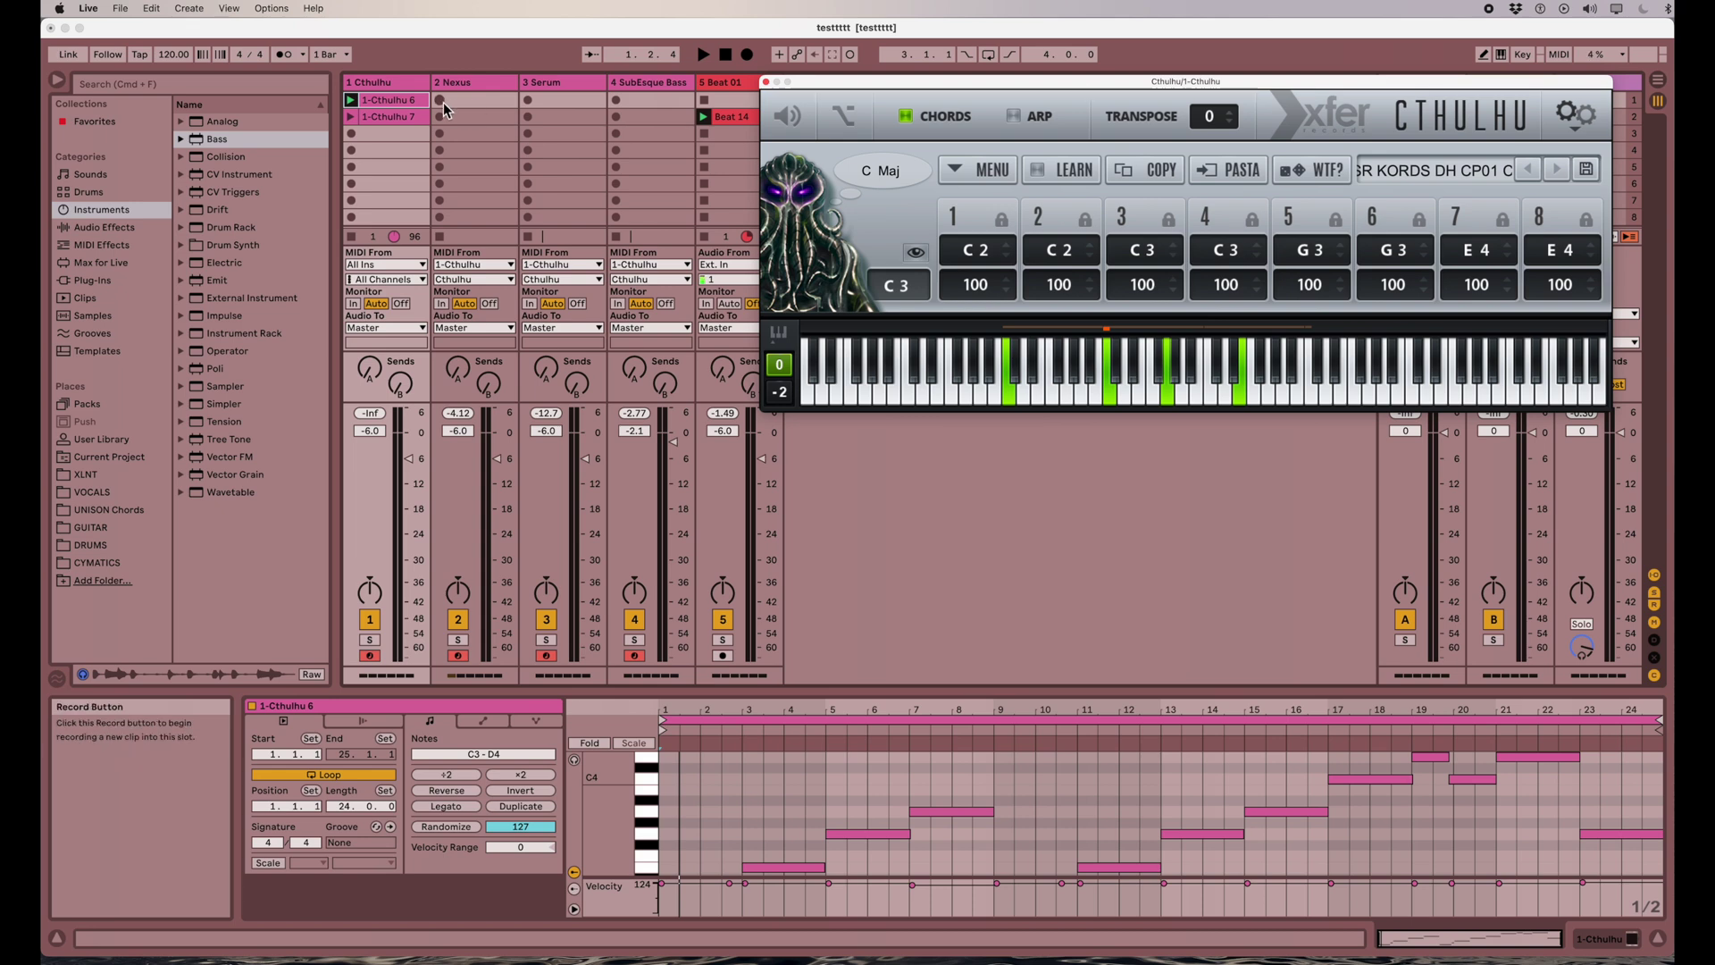
click(443, 101)
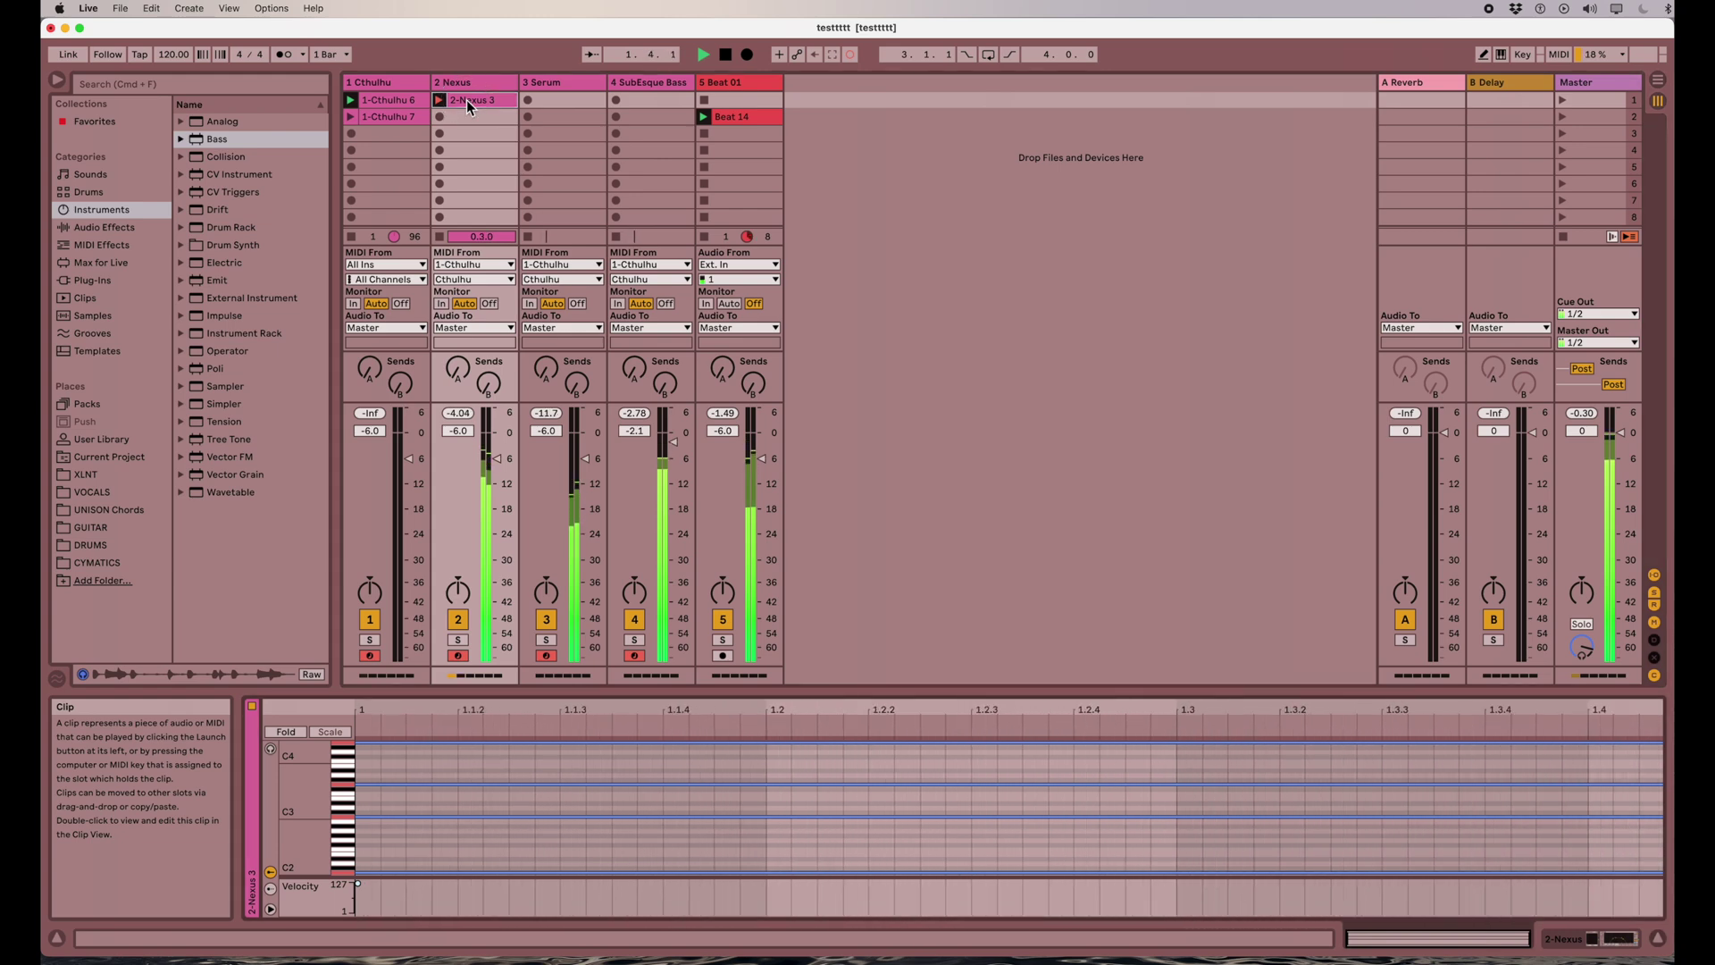
Step: Enlarge the note editor, stop 2-Nexus 3 after 8 bars and reset the song position
drag(746, 688, 754, 447)
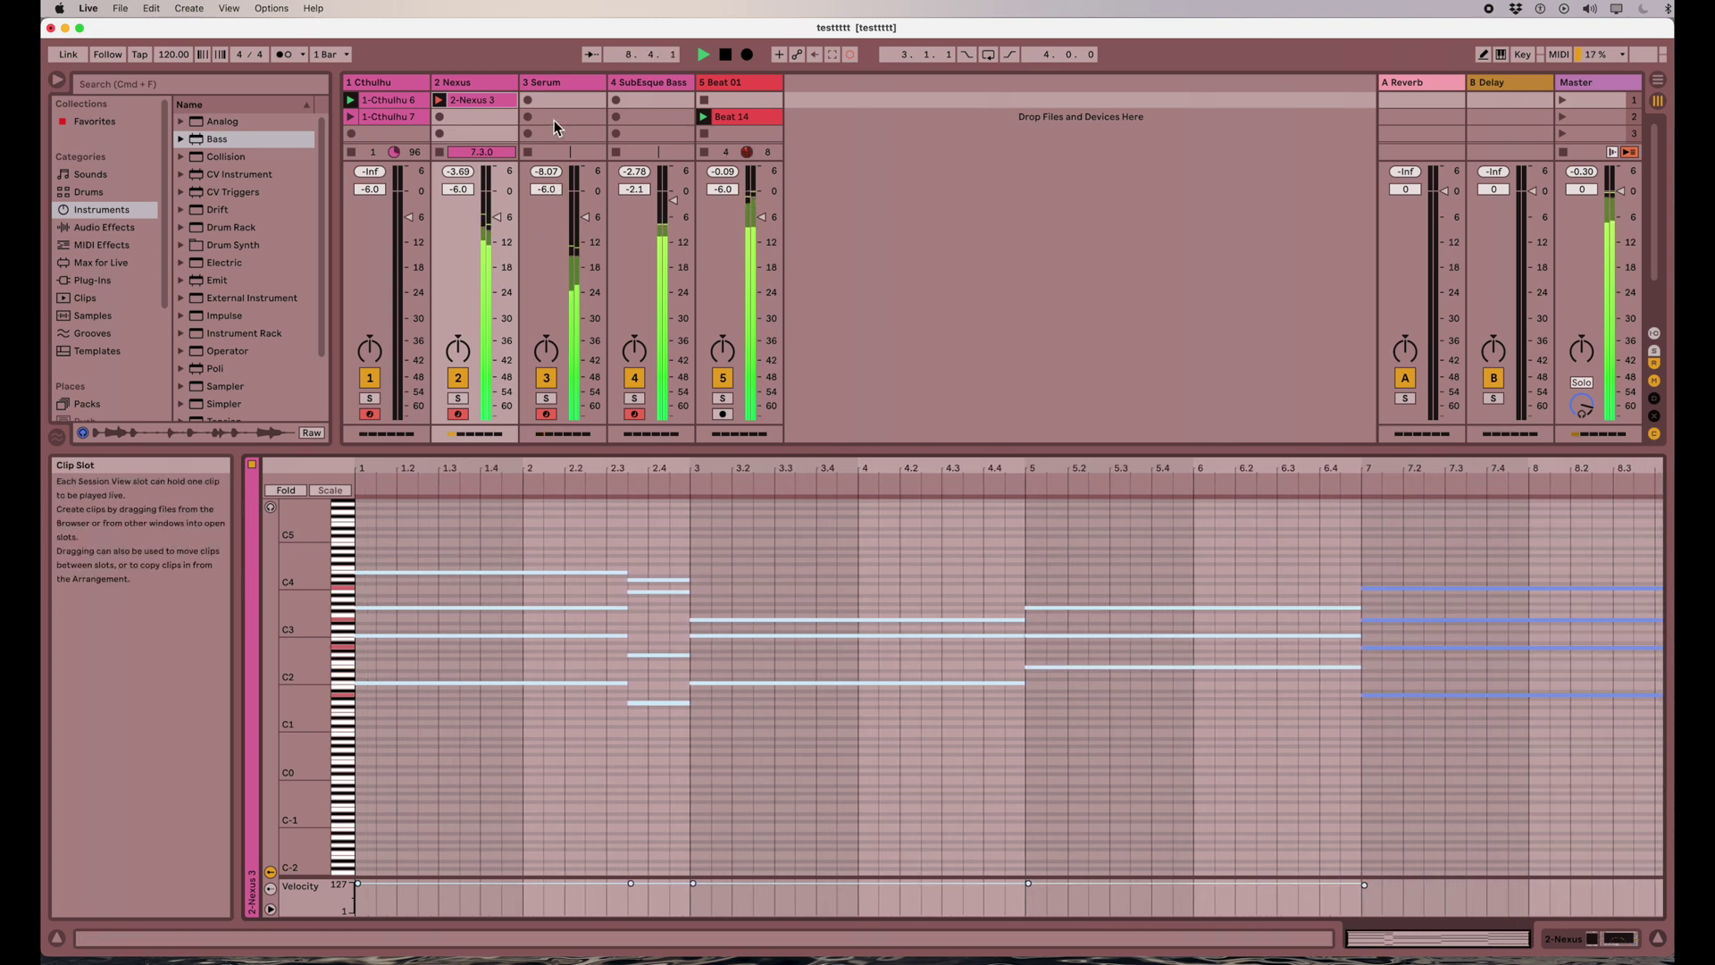
key(space)
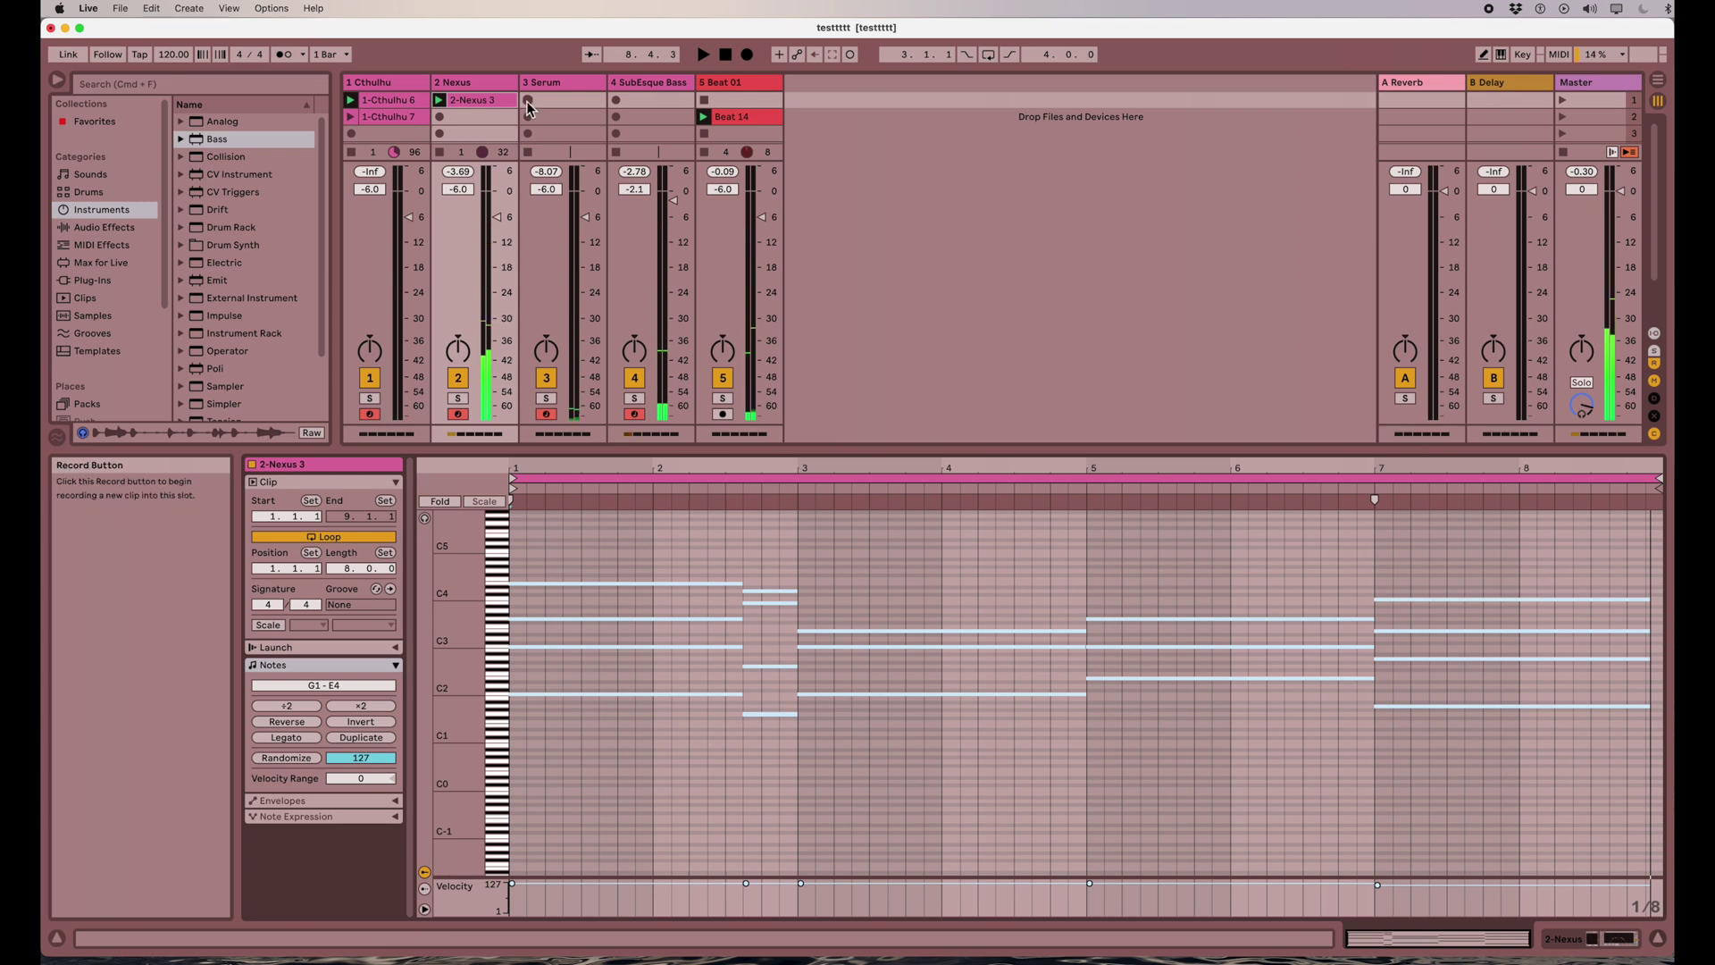
click(729, 55)
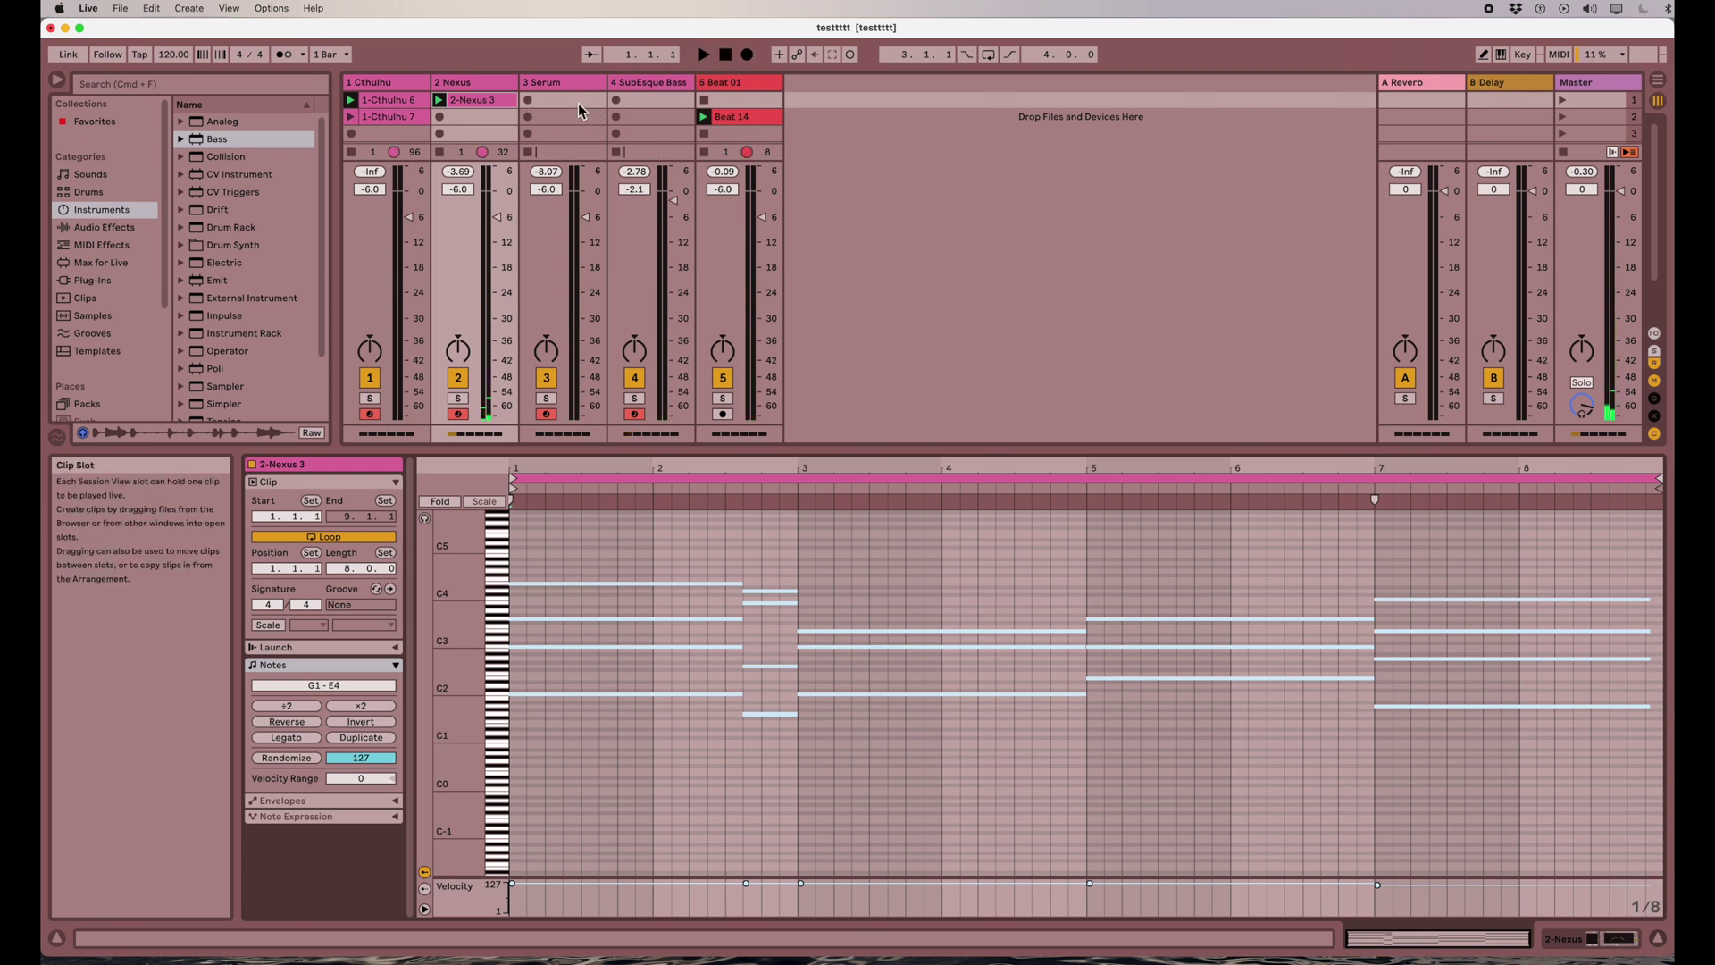
Step: Record the 11-bar clip 3-Serum 1 in the Serum track's first slot, then stop
click(533, 103)
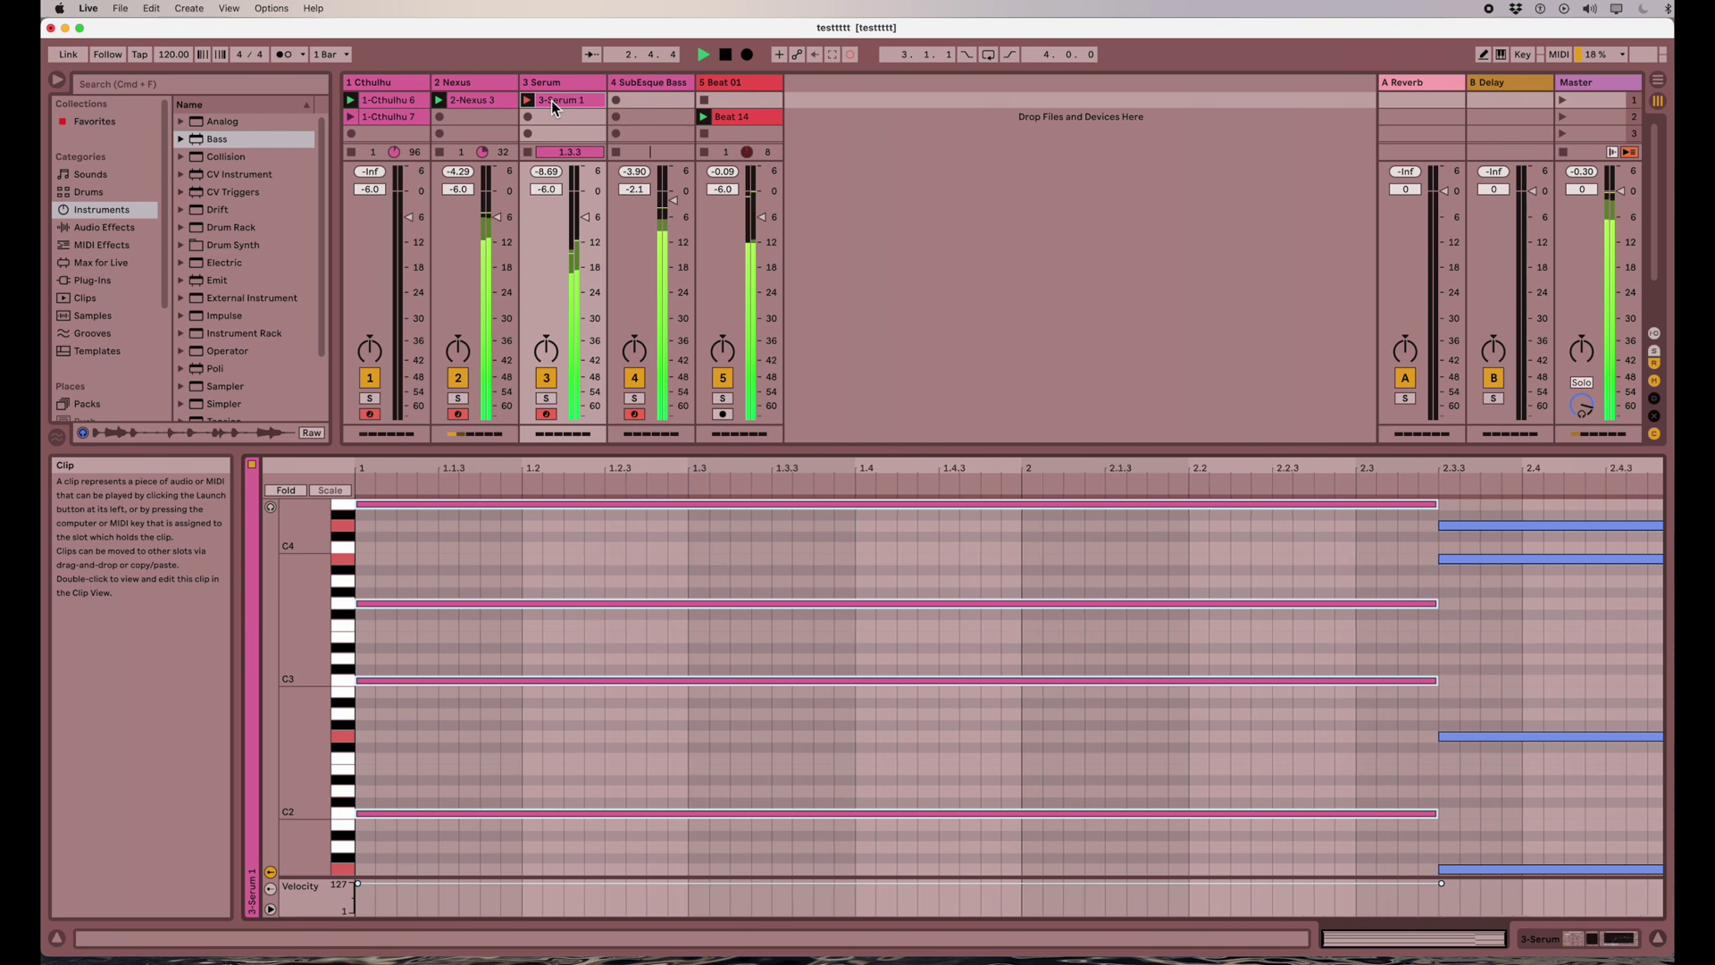
click(560, 85)
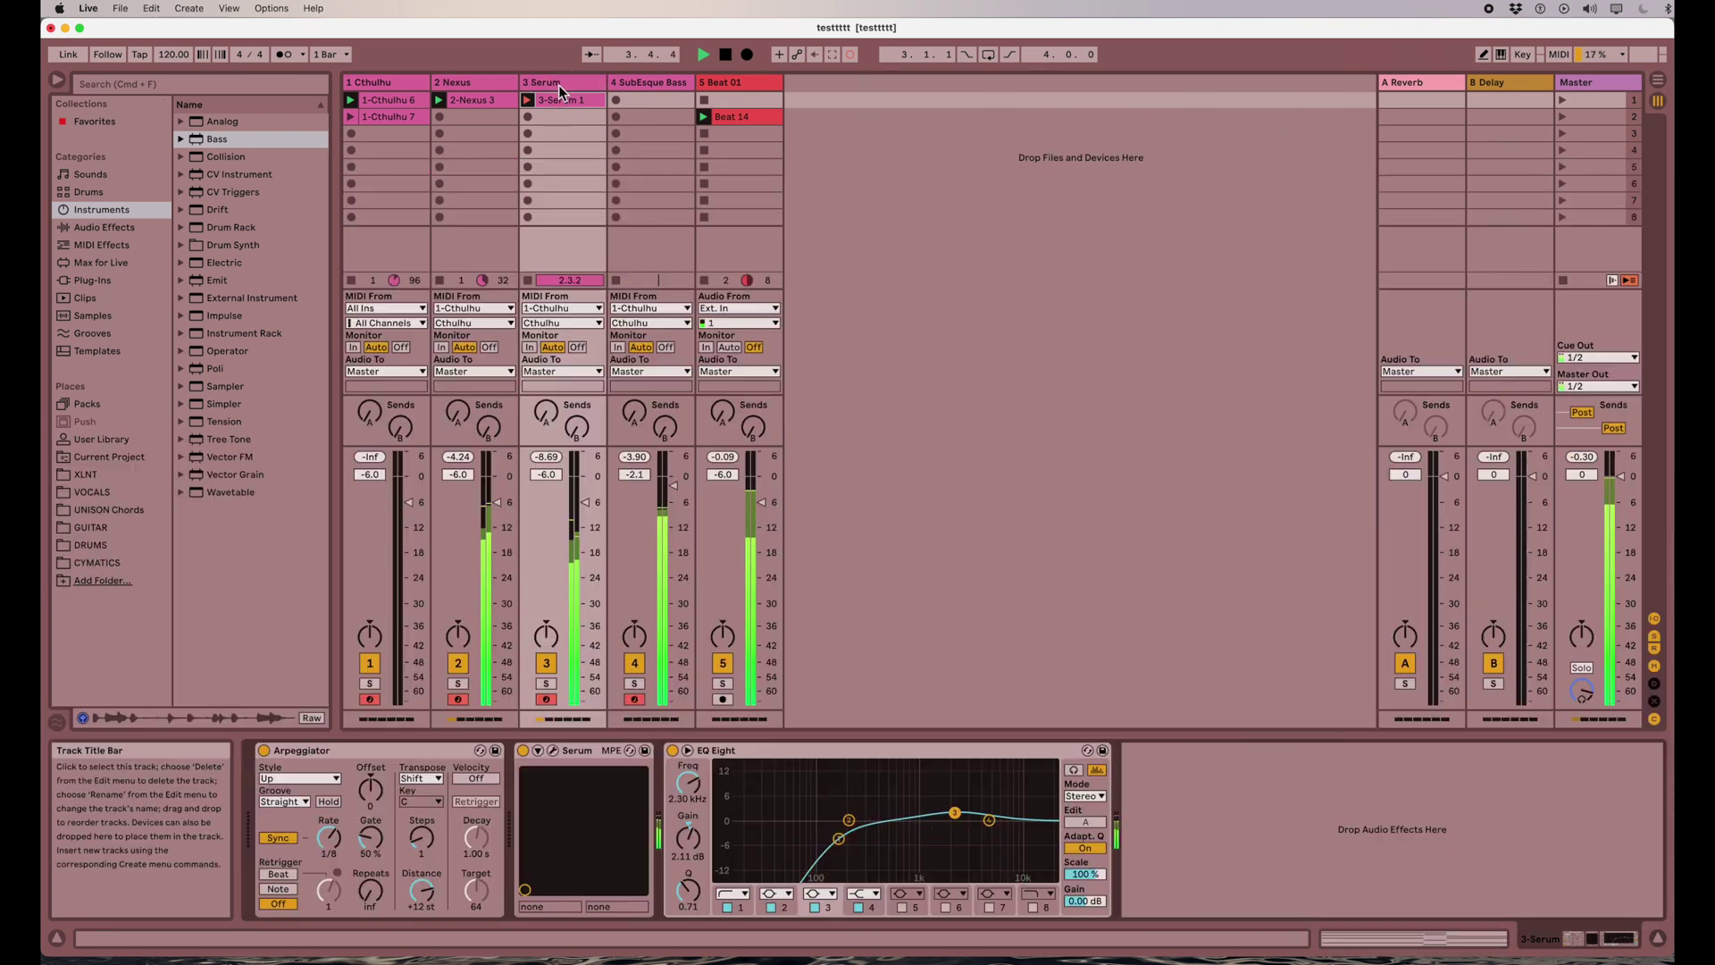
click(551, 104)
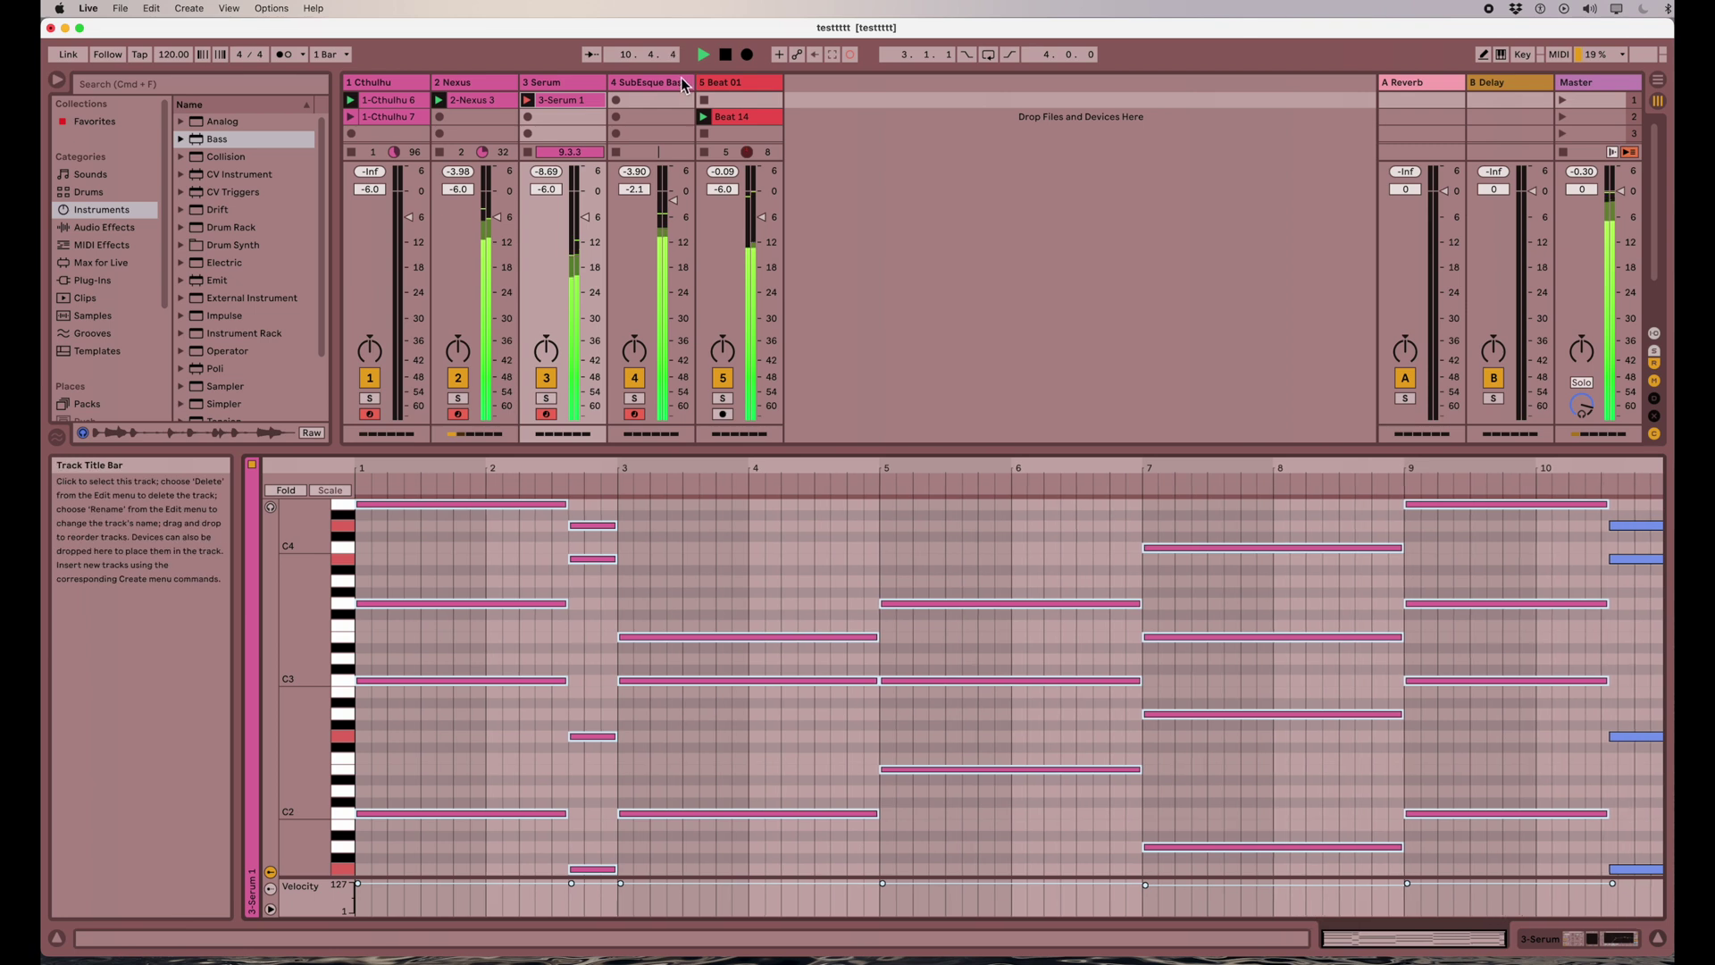
click(727, 55)
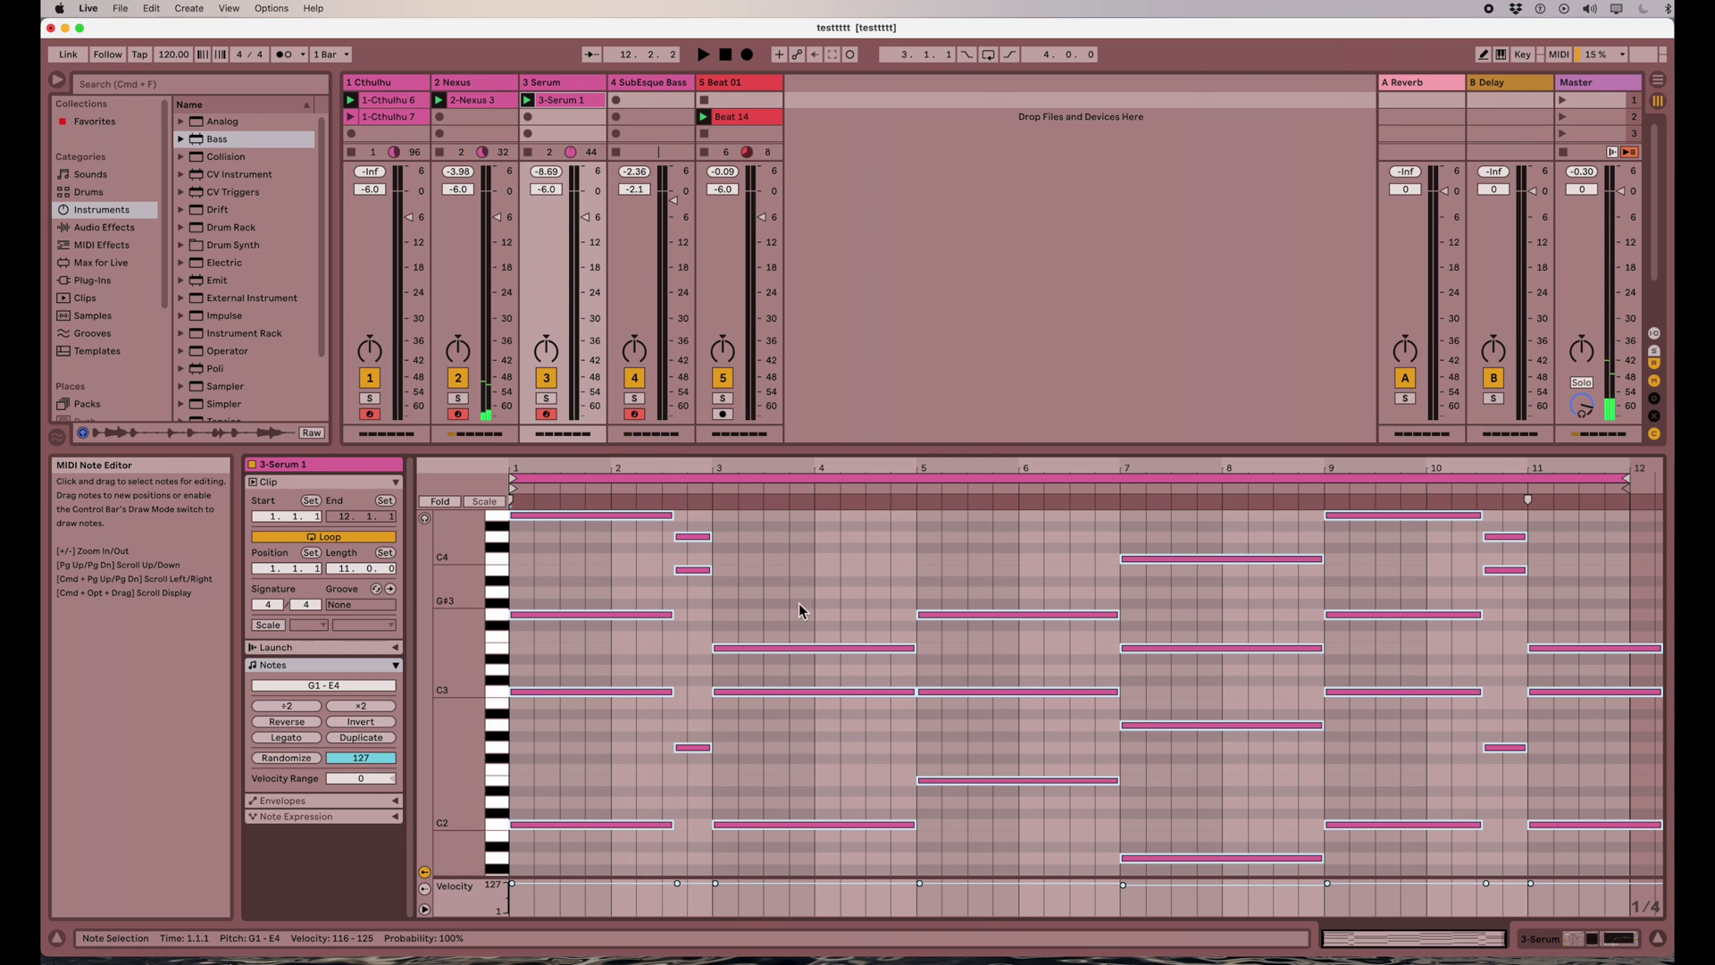
click(404, 87)
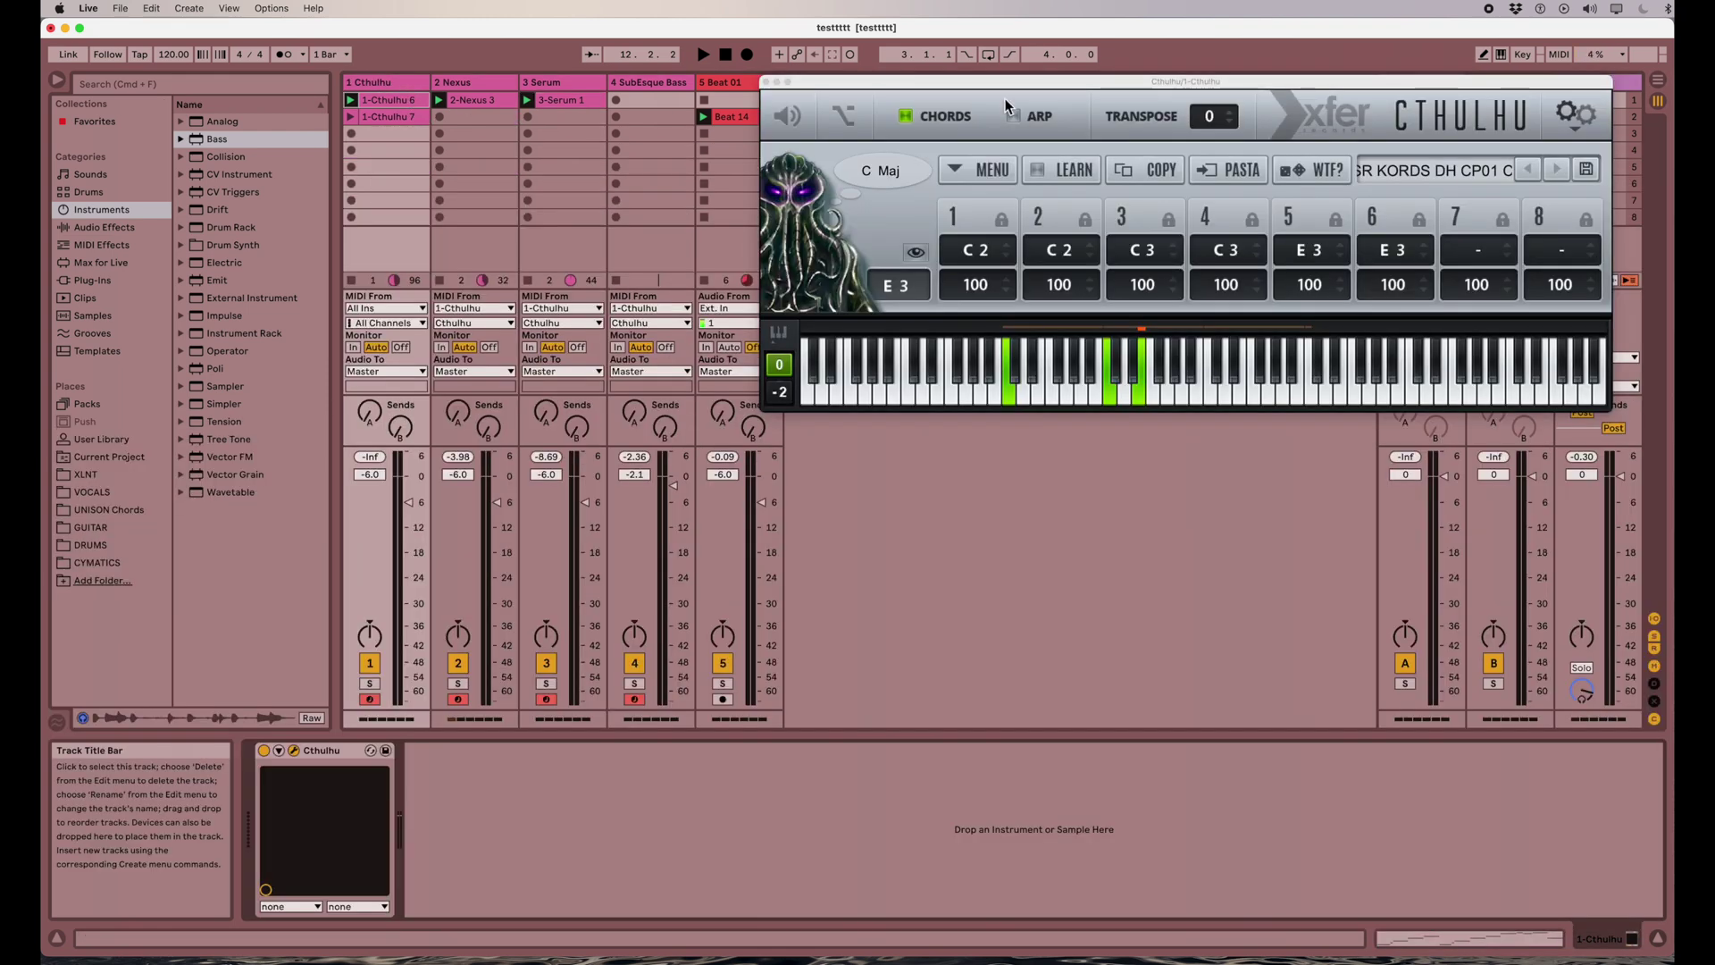
Step: Shift the Cthulhu window left and open its chord preset list, DH CP01 still loaded
drag(979, 84, 865, 106)
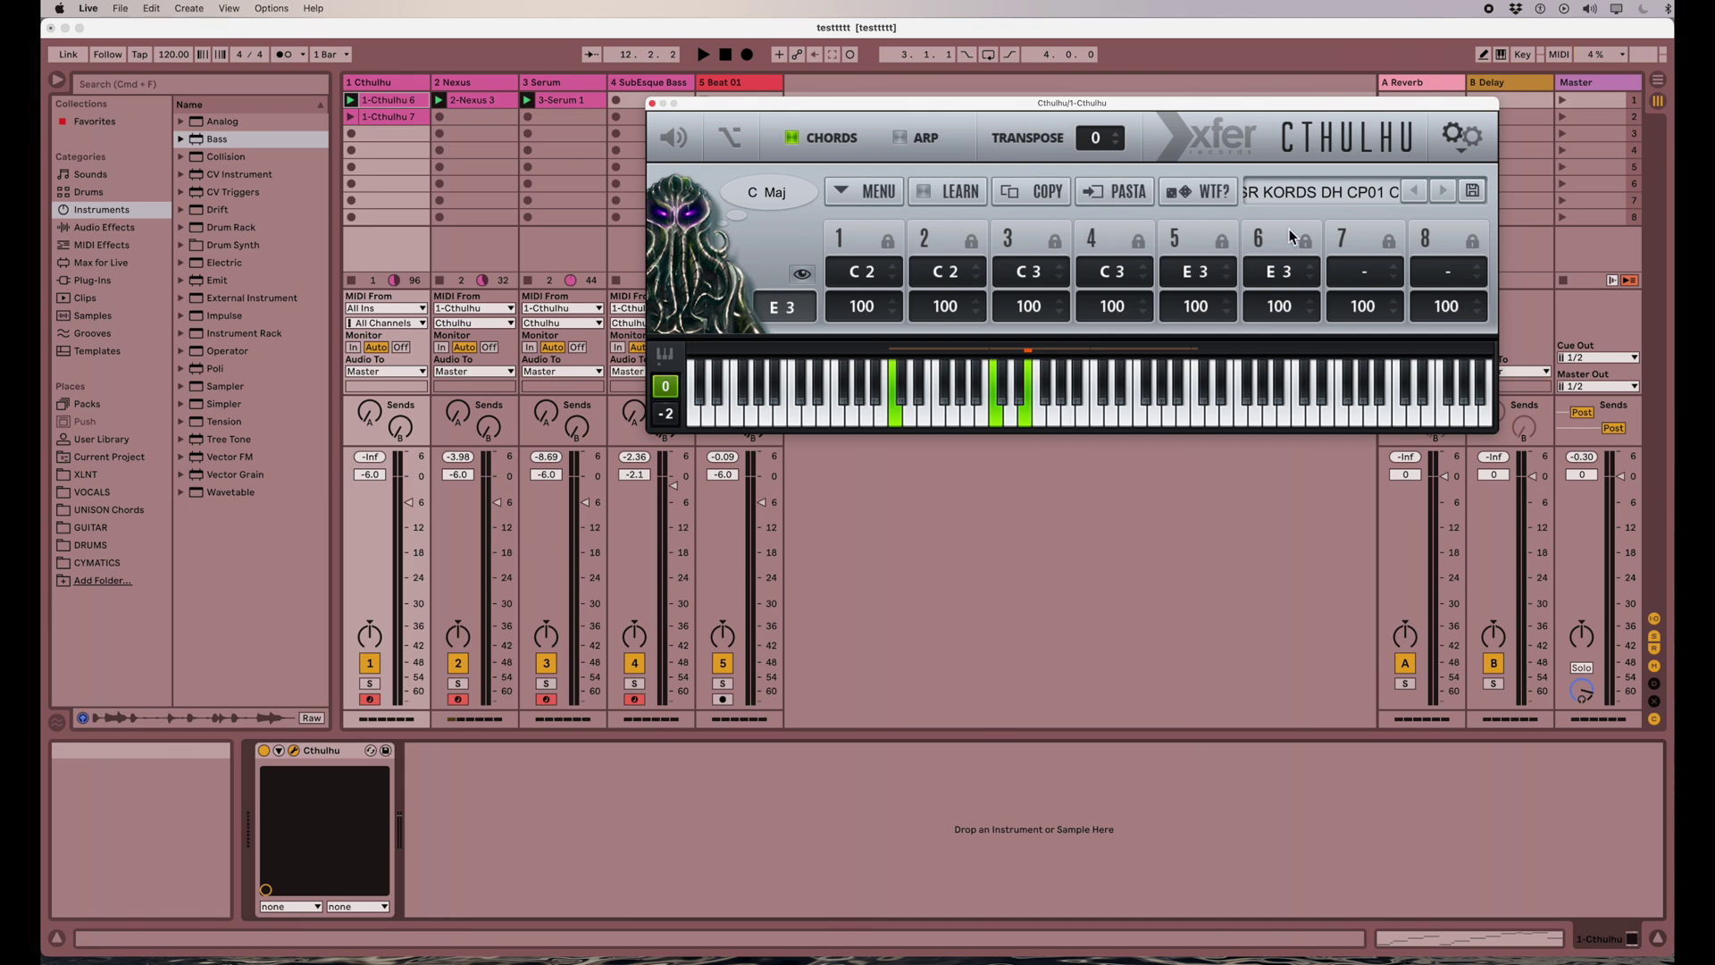
click(1321, 194)
mouse_move(1322, 275)
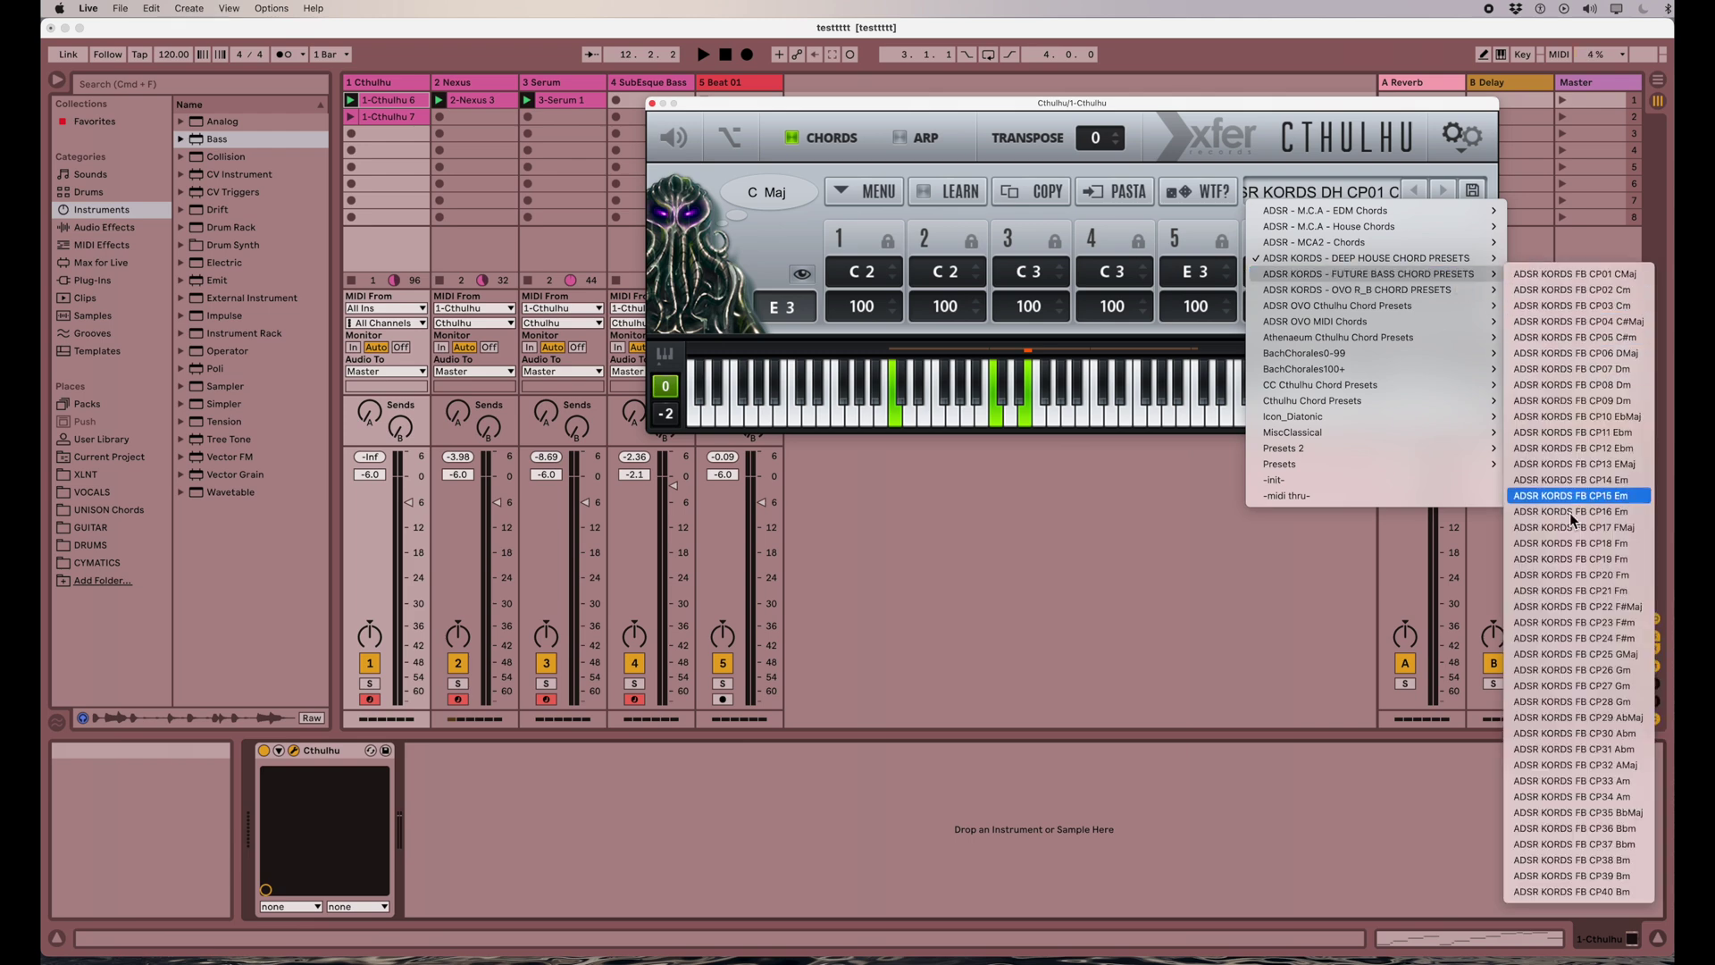
Step: Load Cthulhu's ADSR KORDS FB CP18 Fm preset and audition its C3, D3, E3 and G3 chords
click(1567, 543)
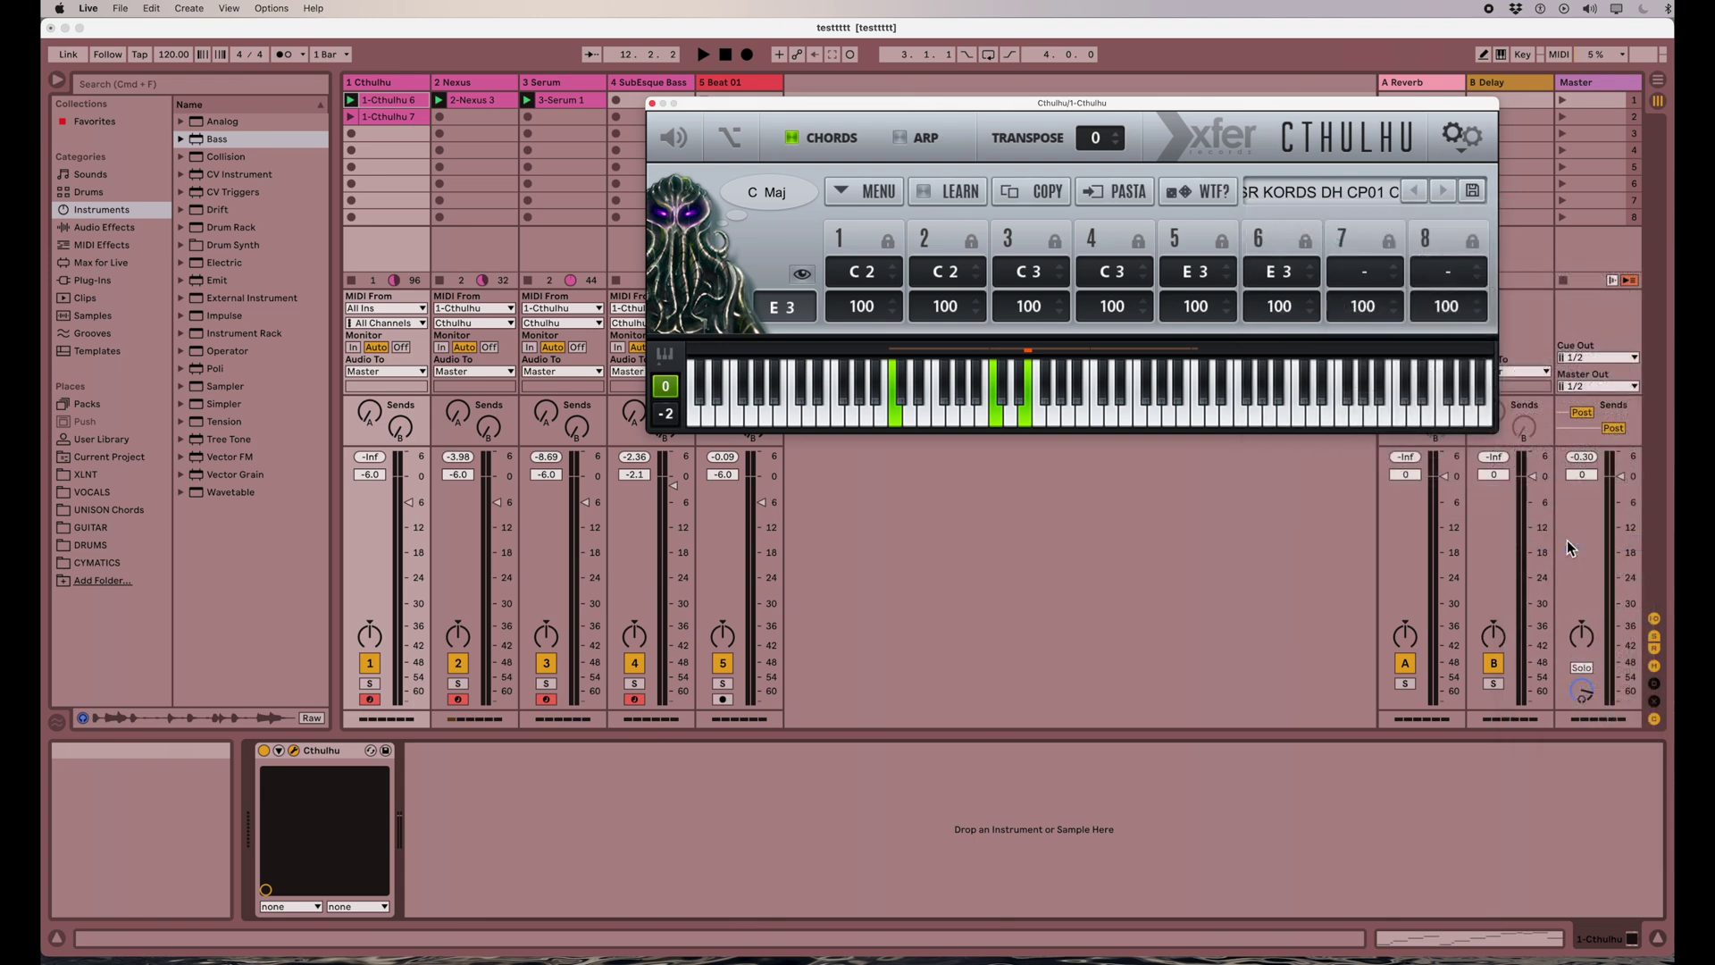
key(a)
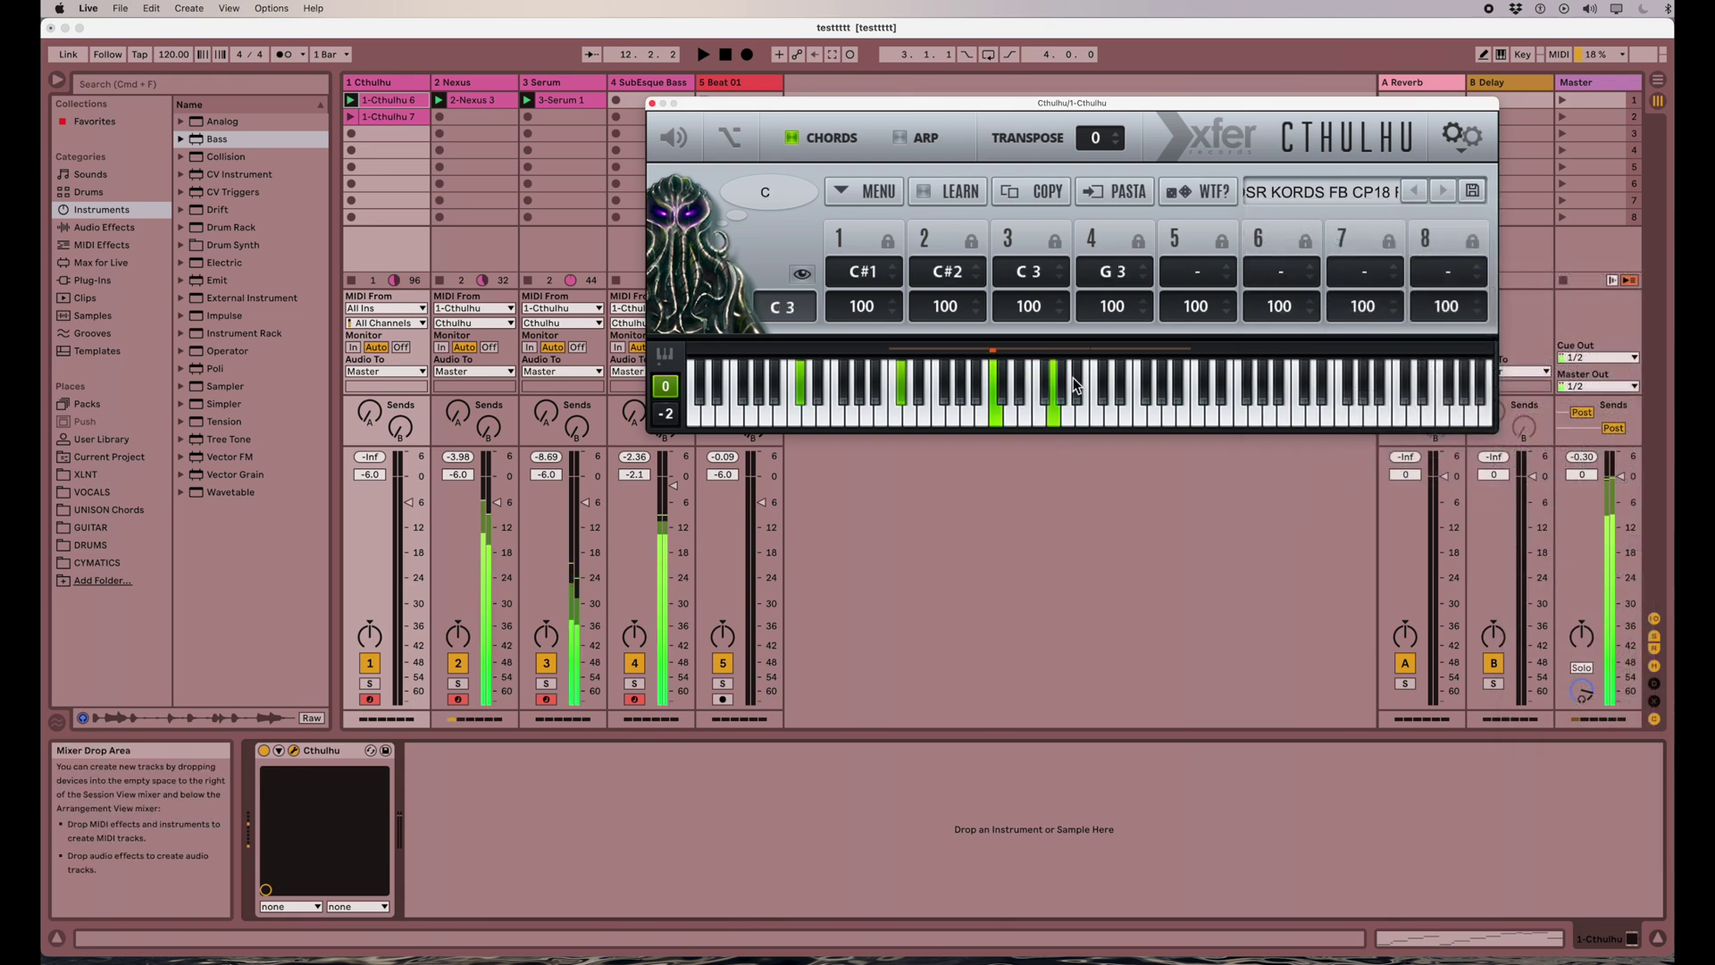
key(s)
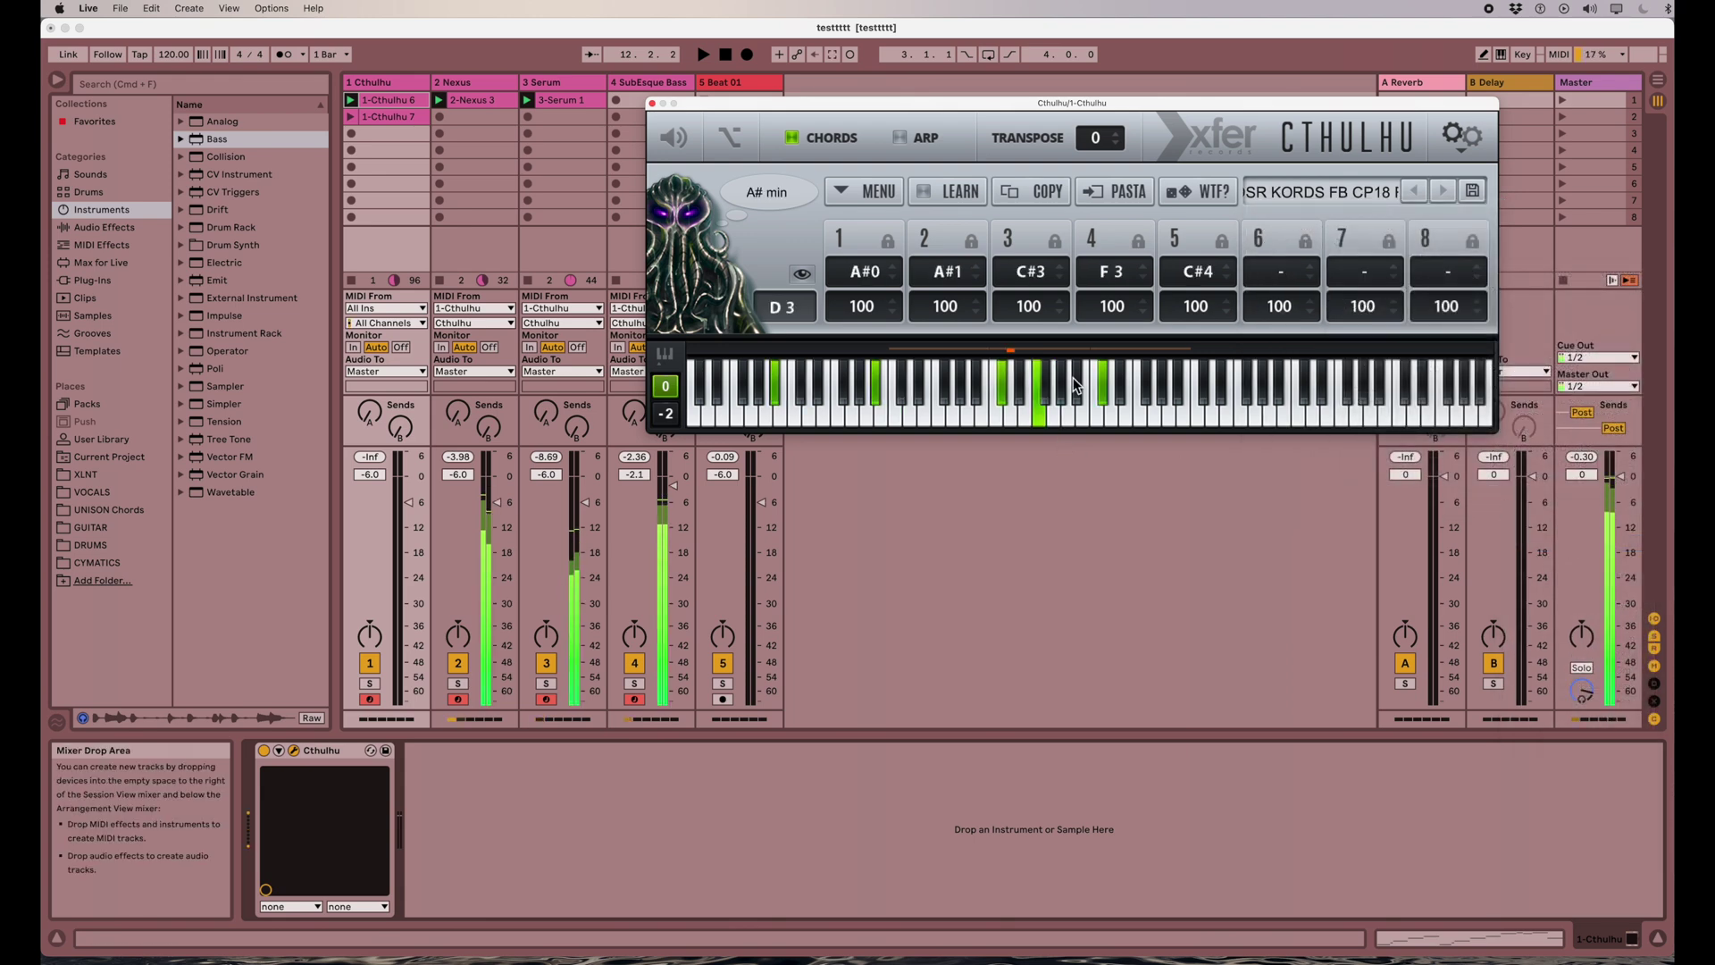
key(d)
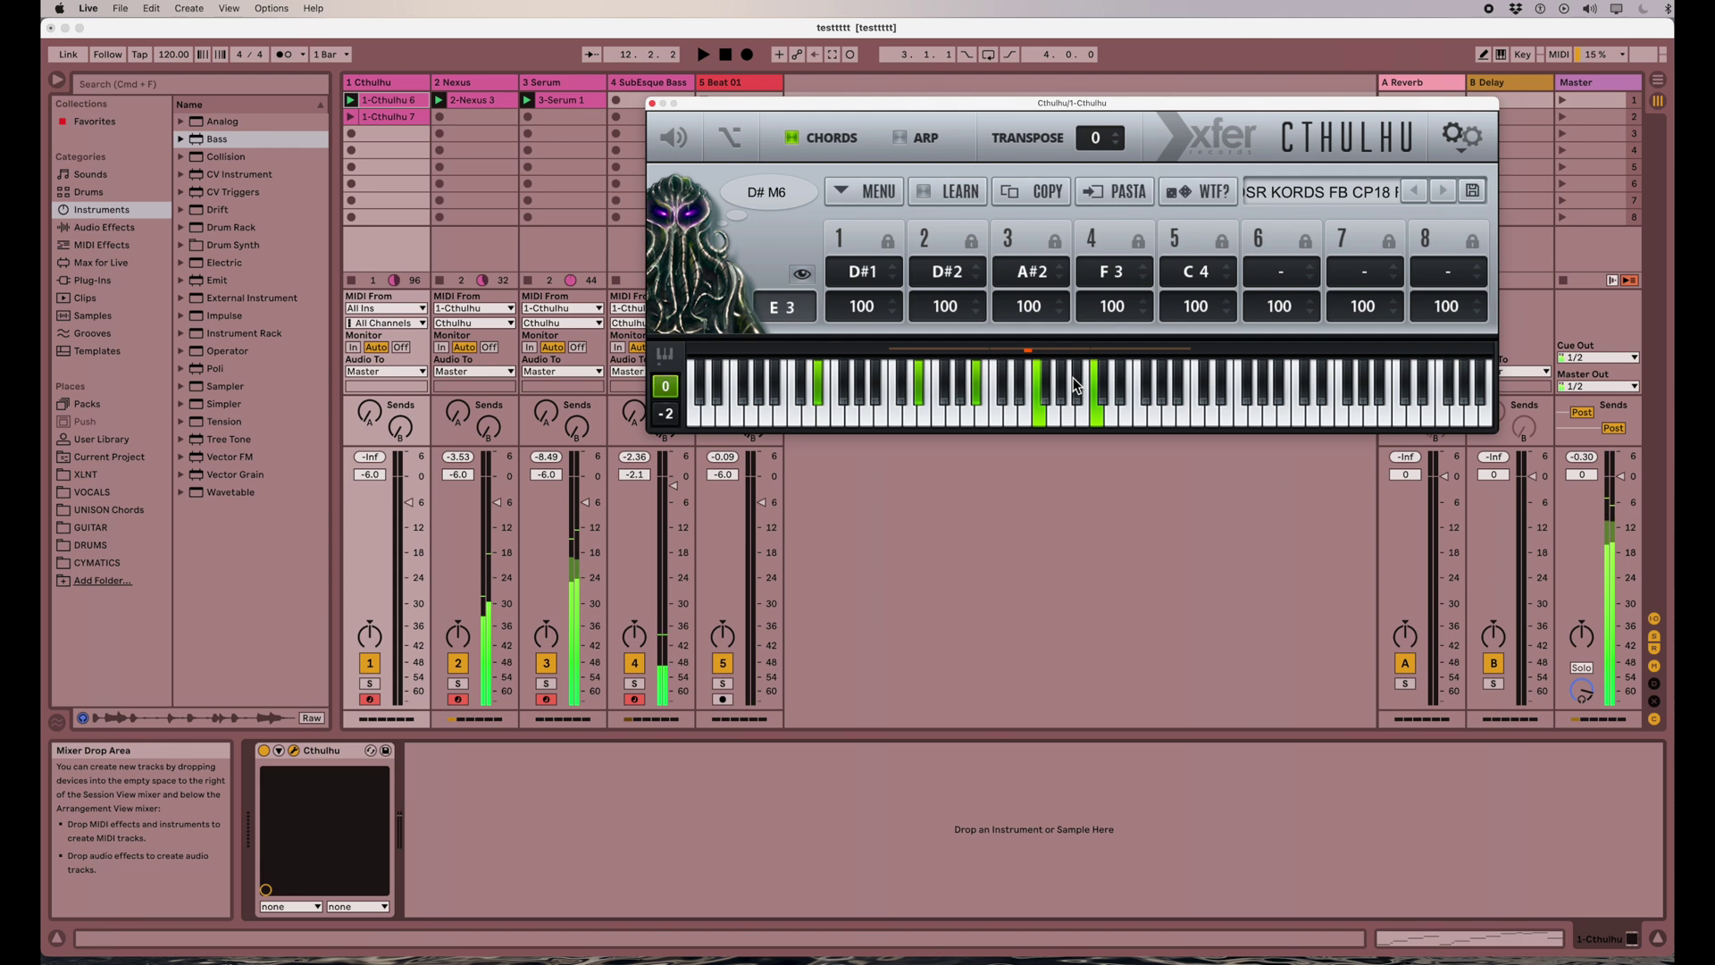
key(g)
Step: Enable ARP, load the ADSR OVO ARP10 arp preset, then disable ARP and reposition Cthulhu's window
click(902, 139)
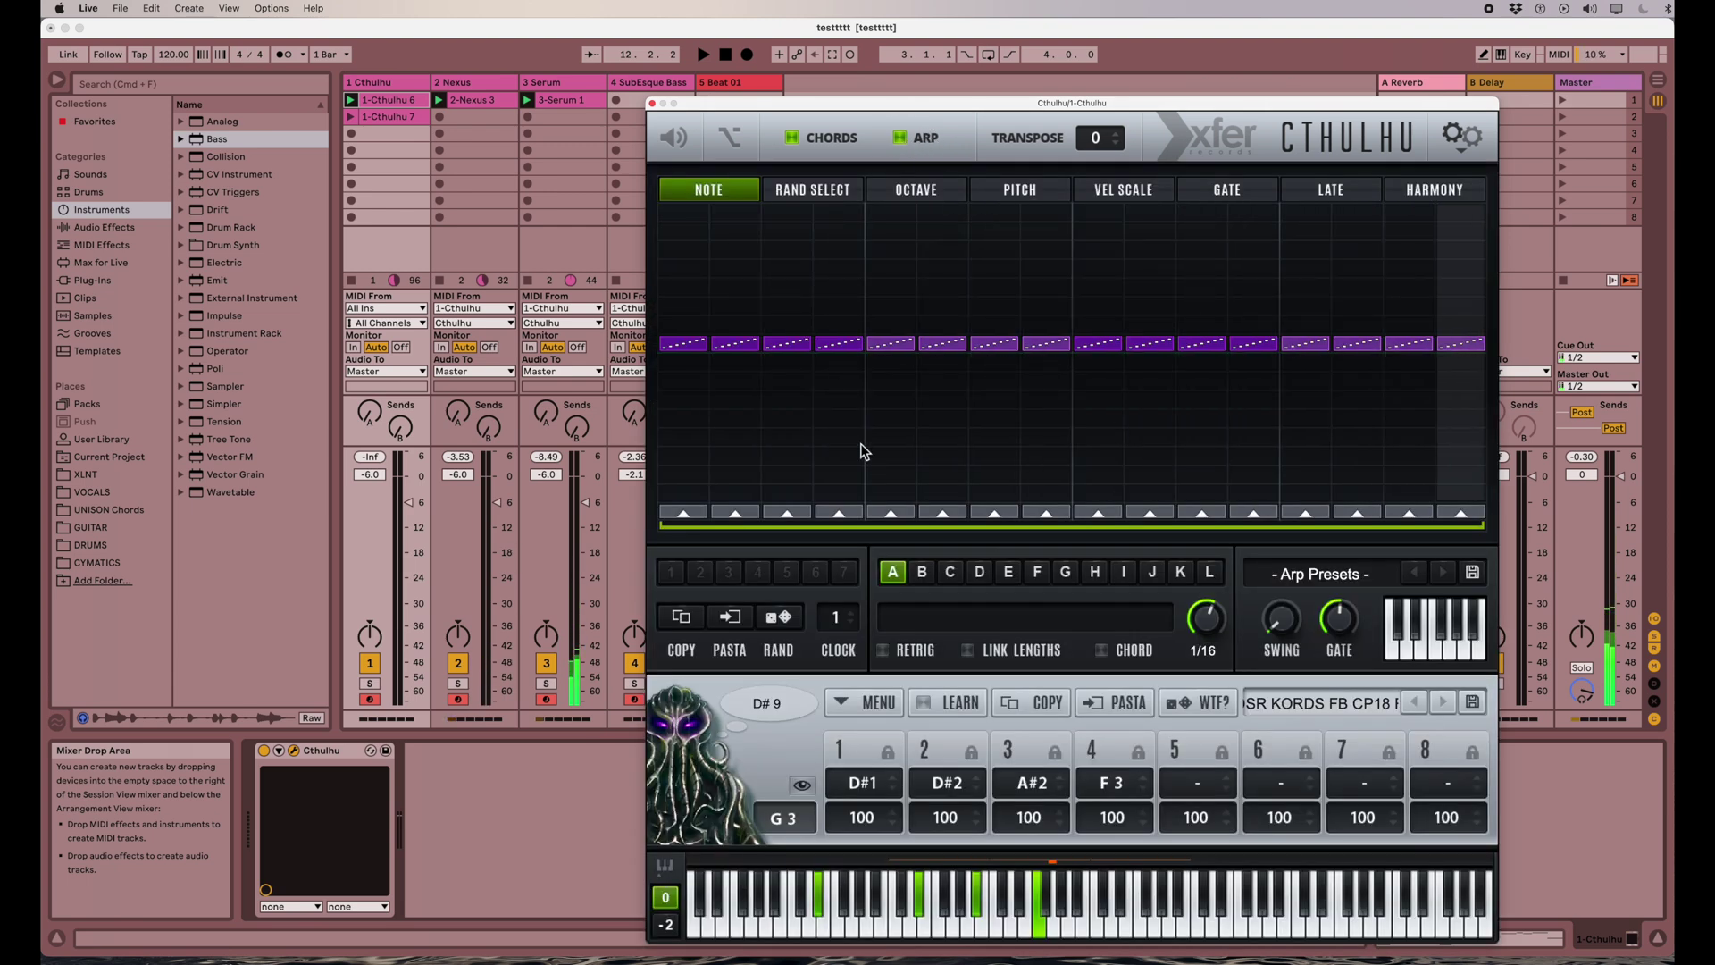
click(1321, 573)
mouse_move(1320, 641)
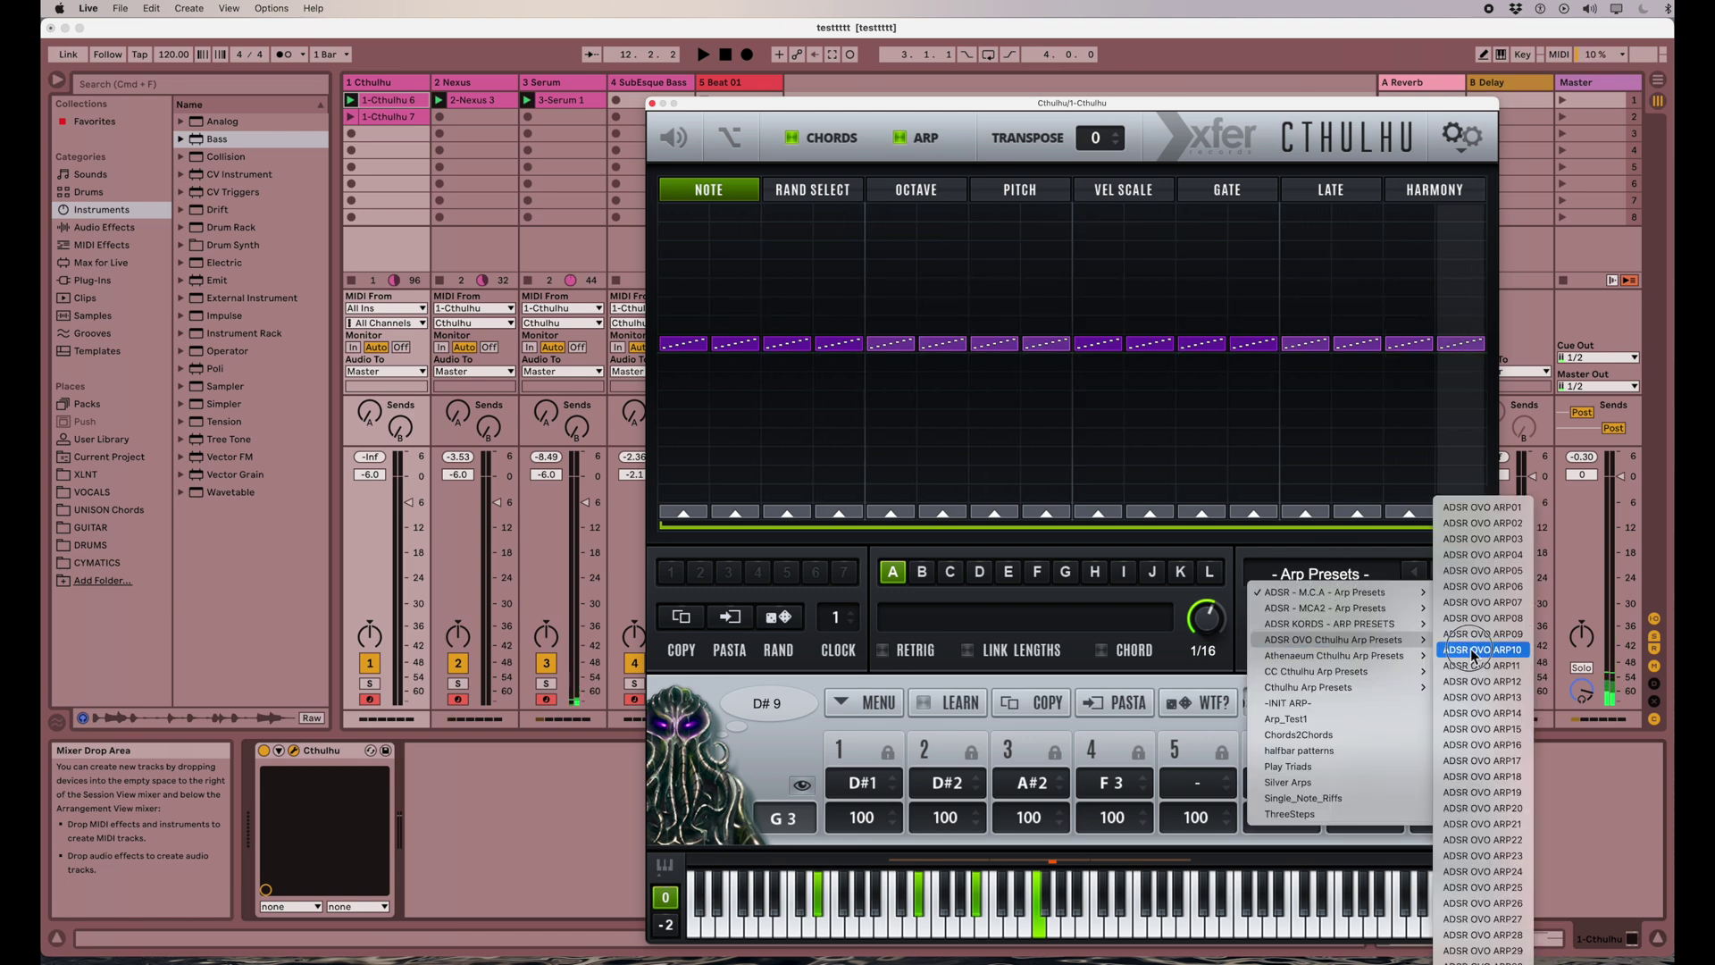
click(1537, 650)
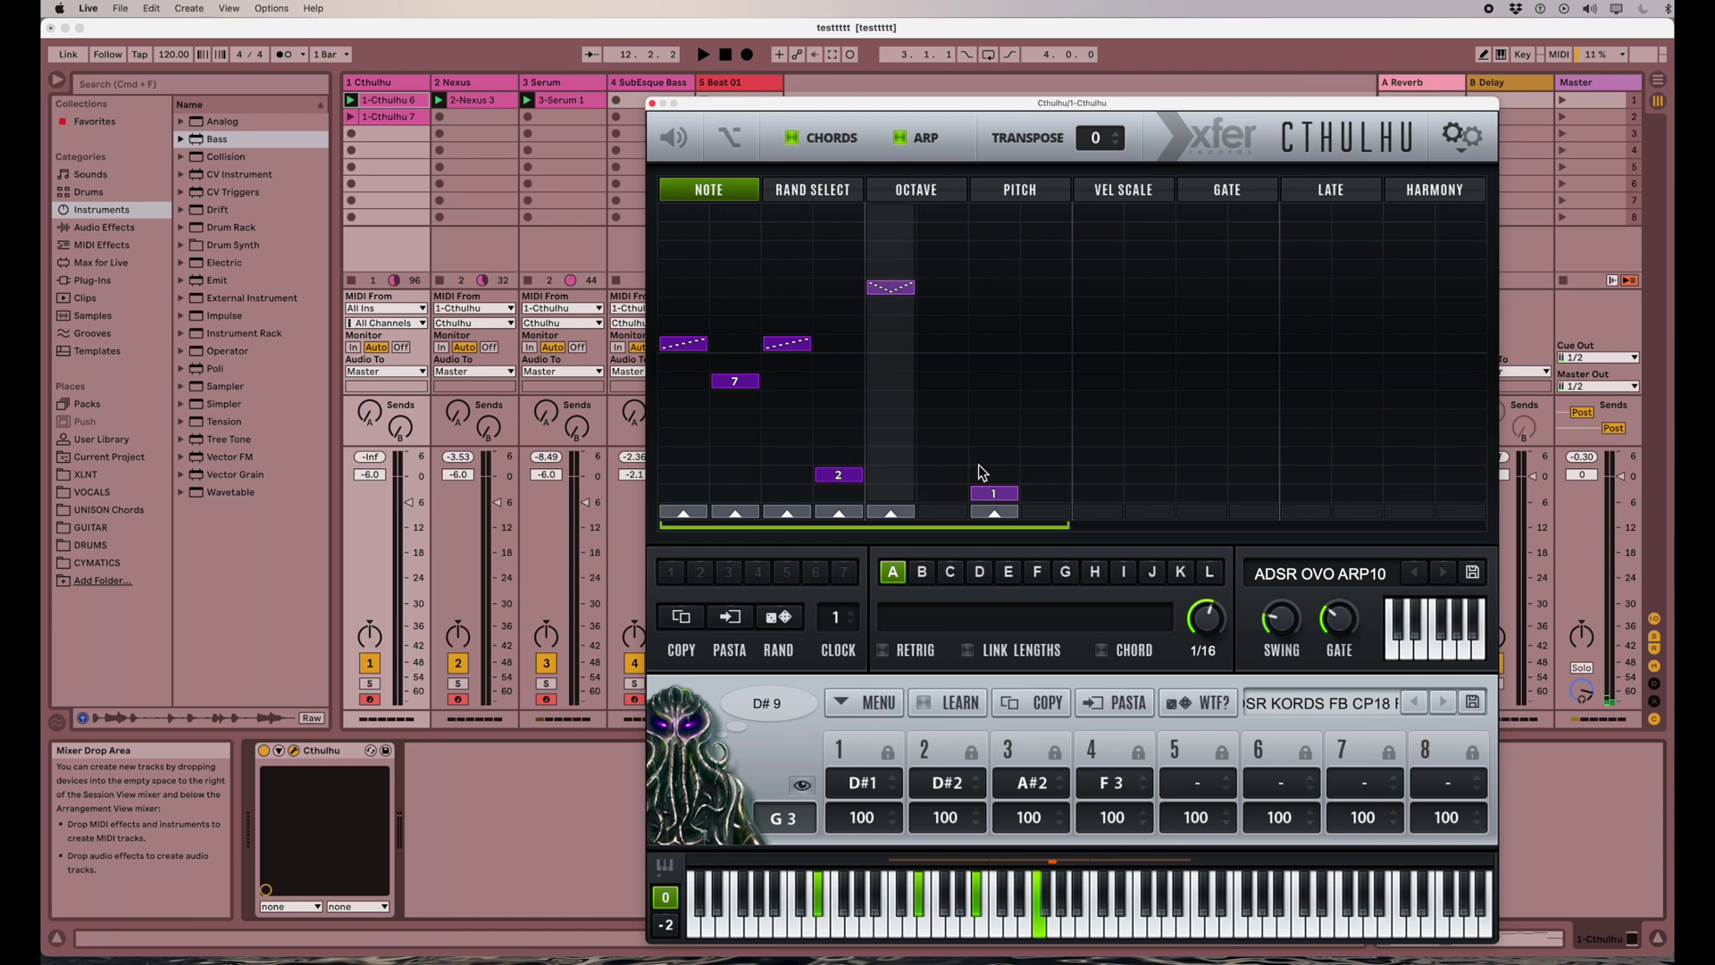
click(900, 138)
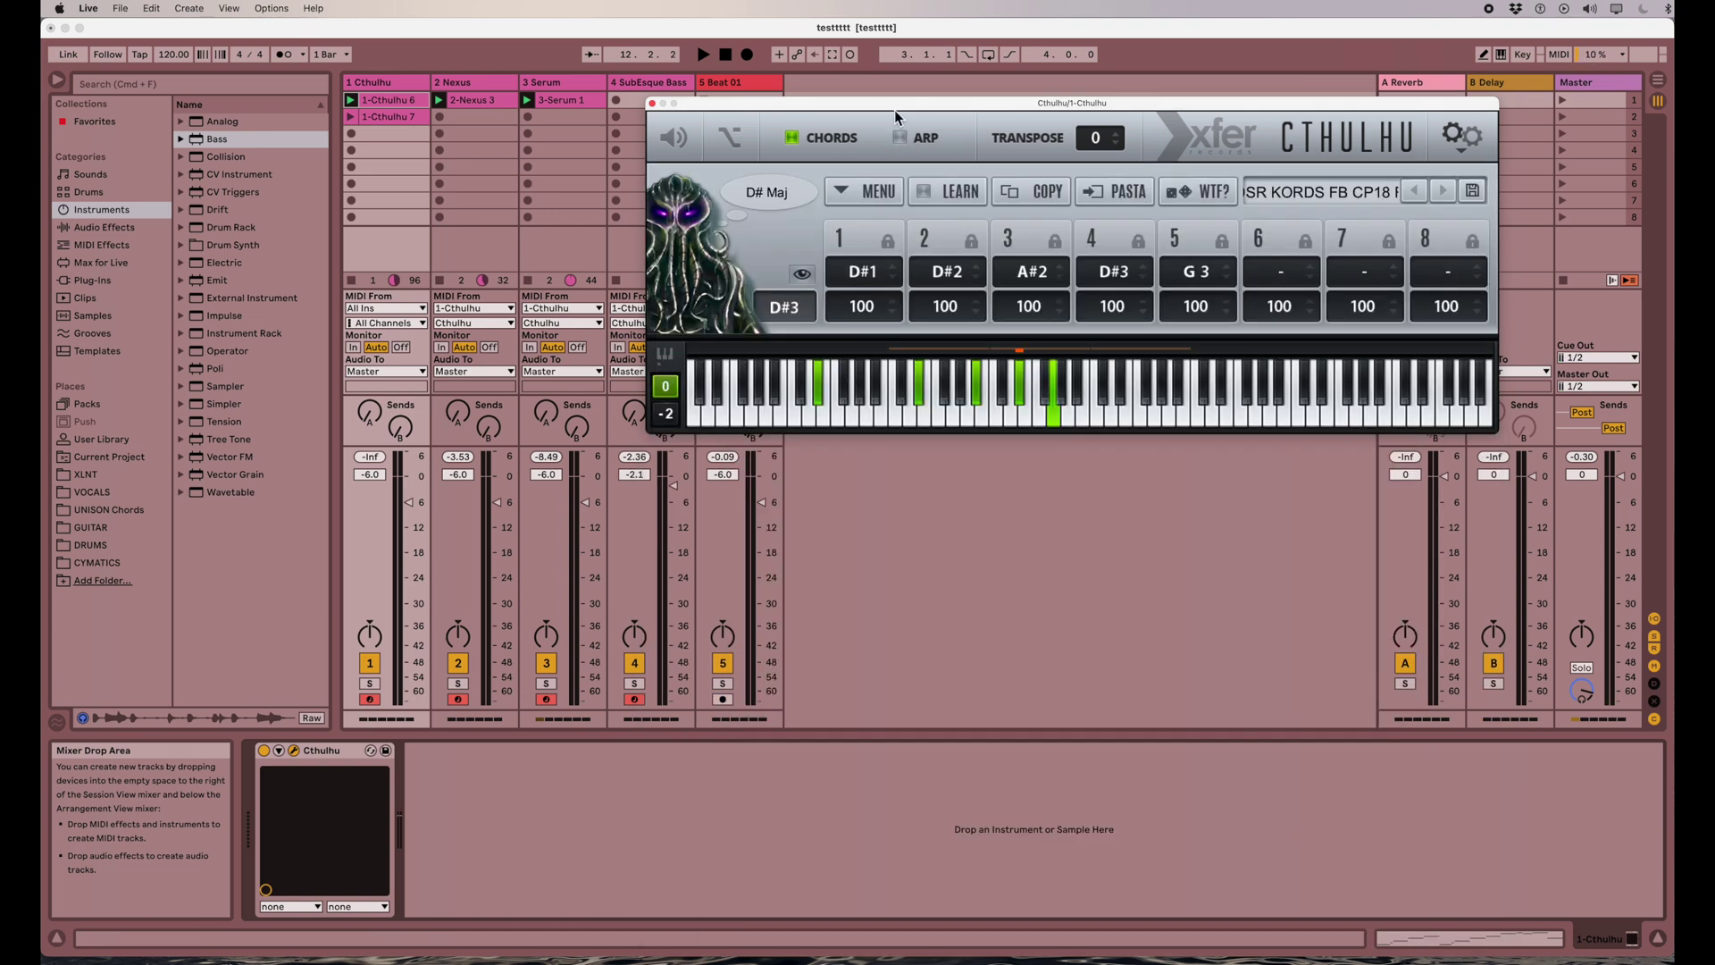
drag(895, 112, 844, 125)
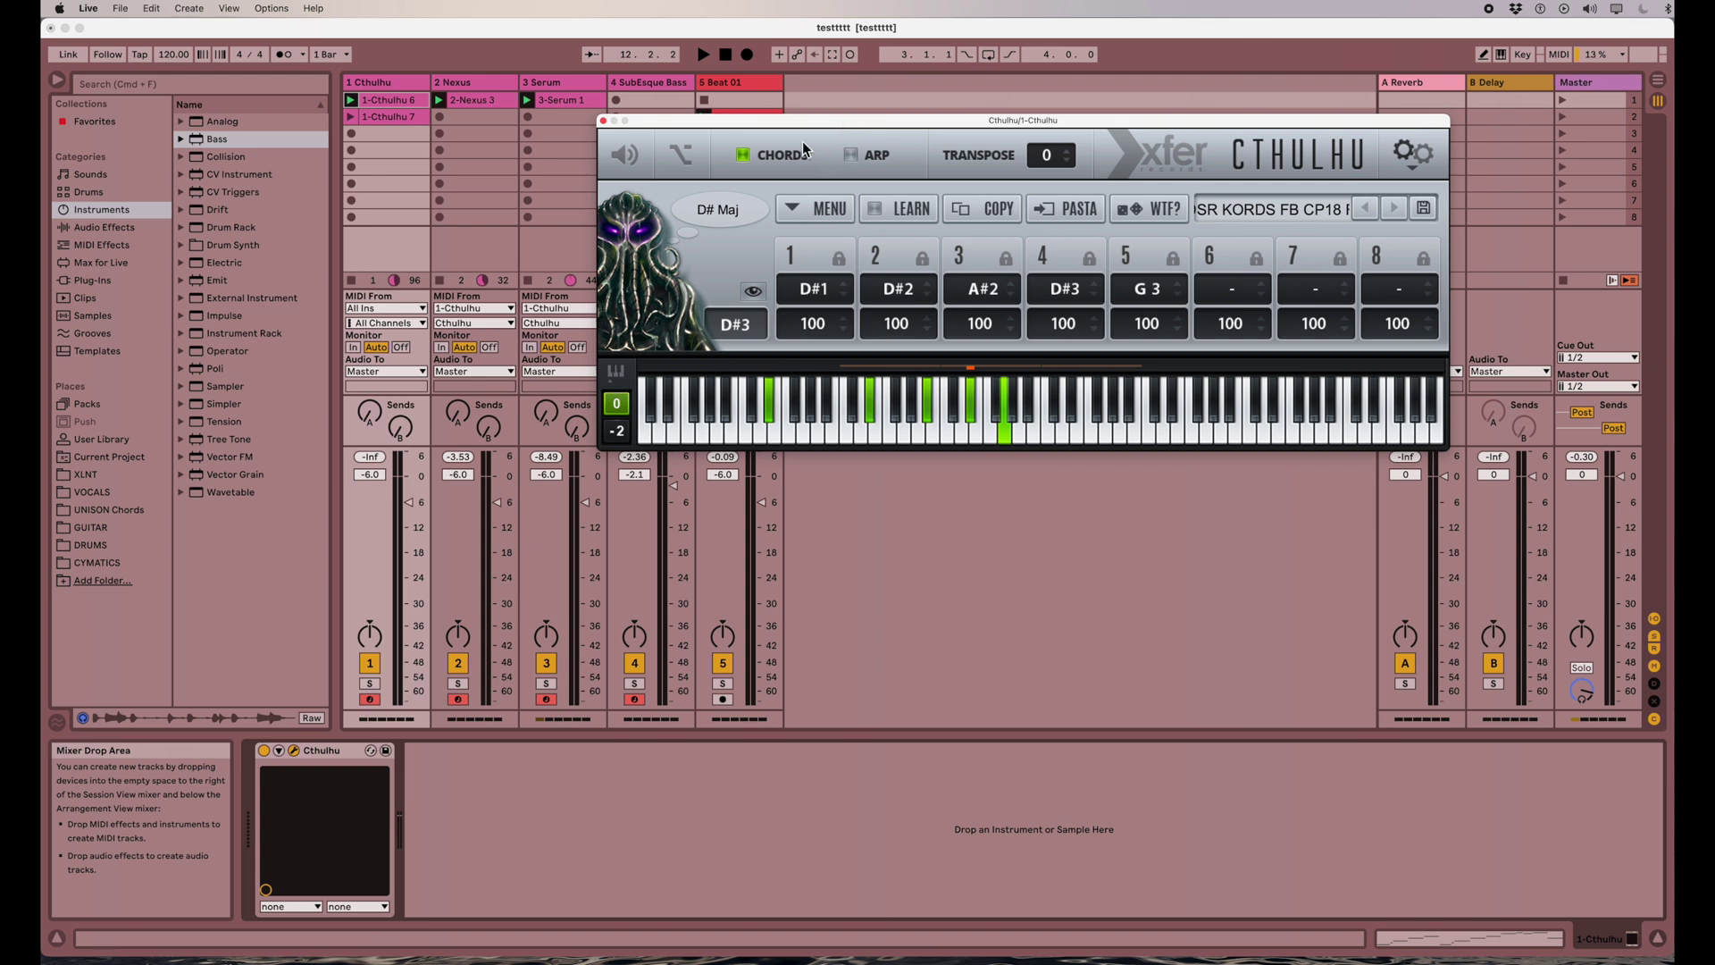
drag(809, 120, 758, 143)
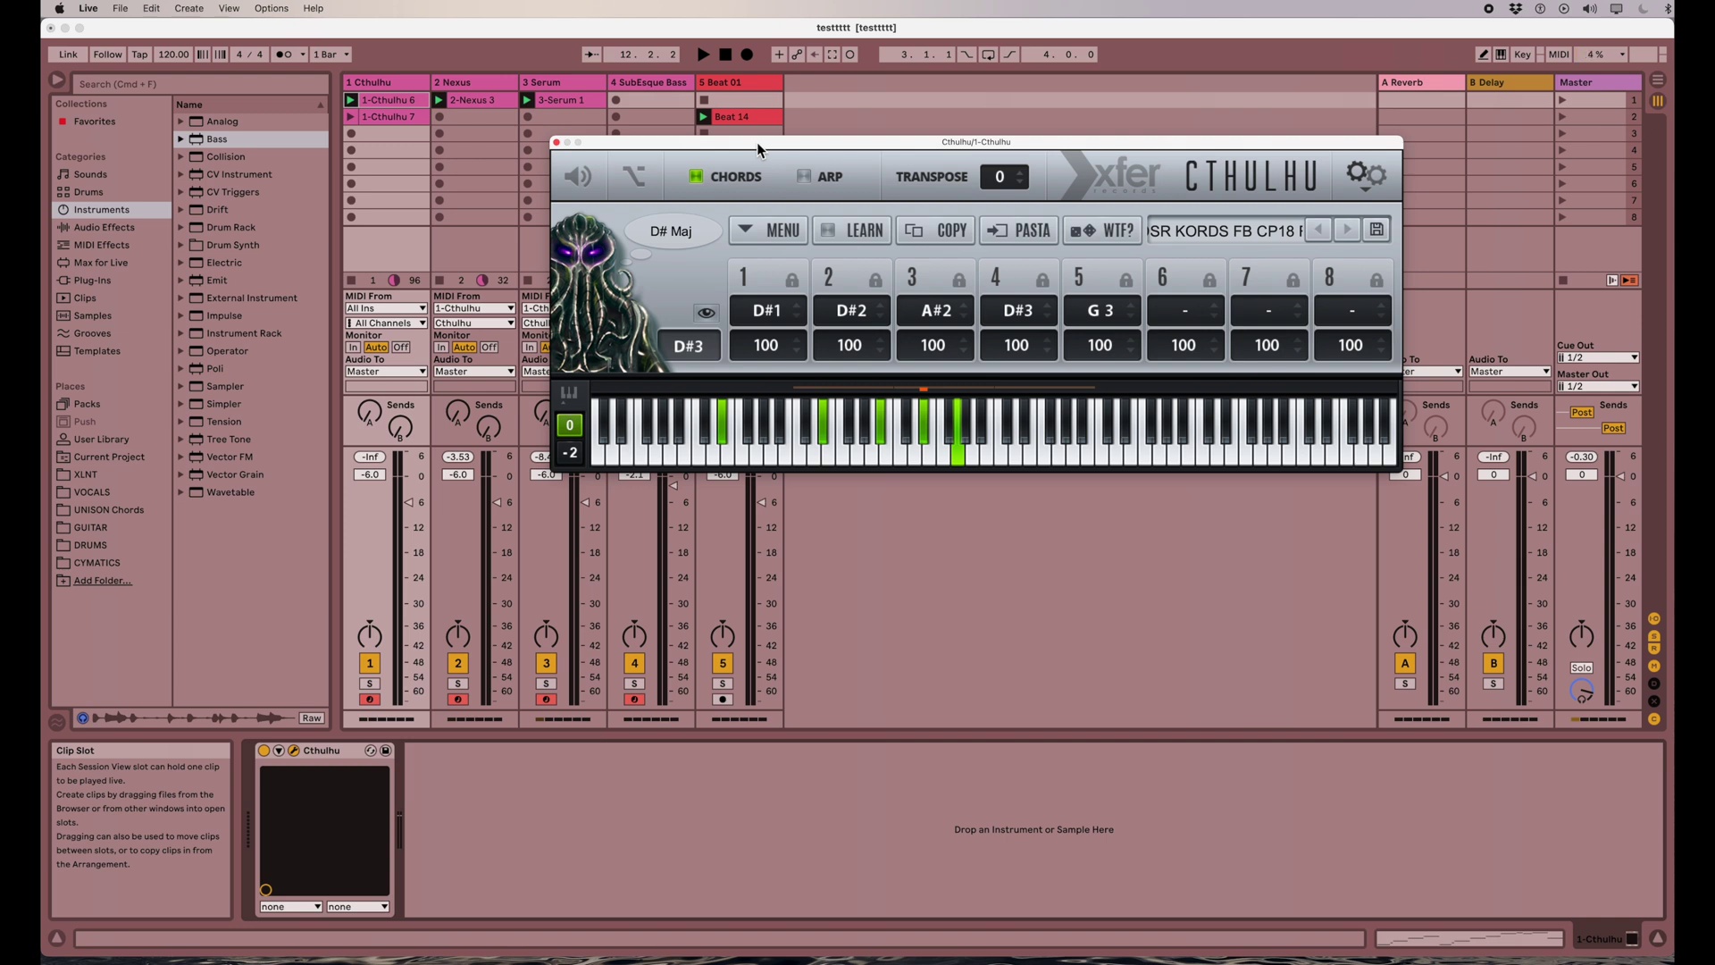